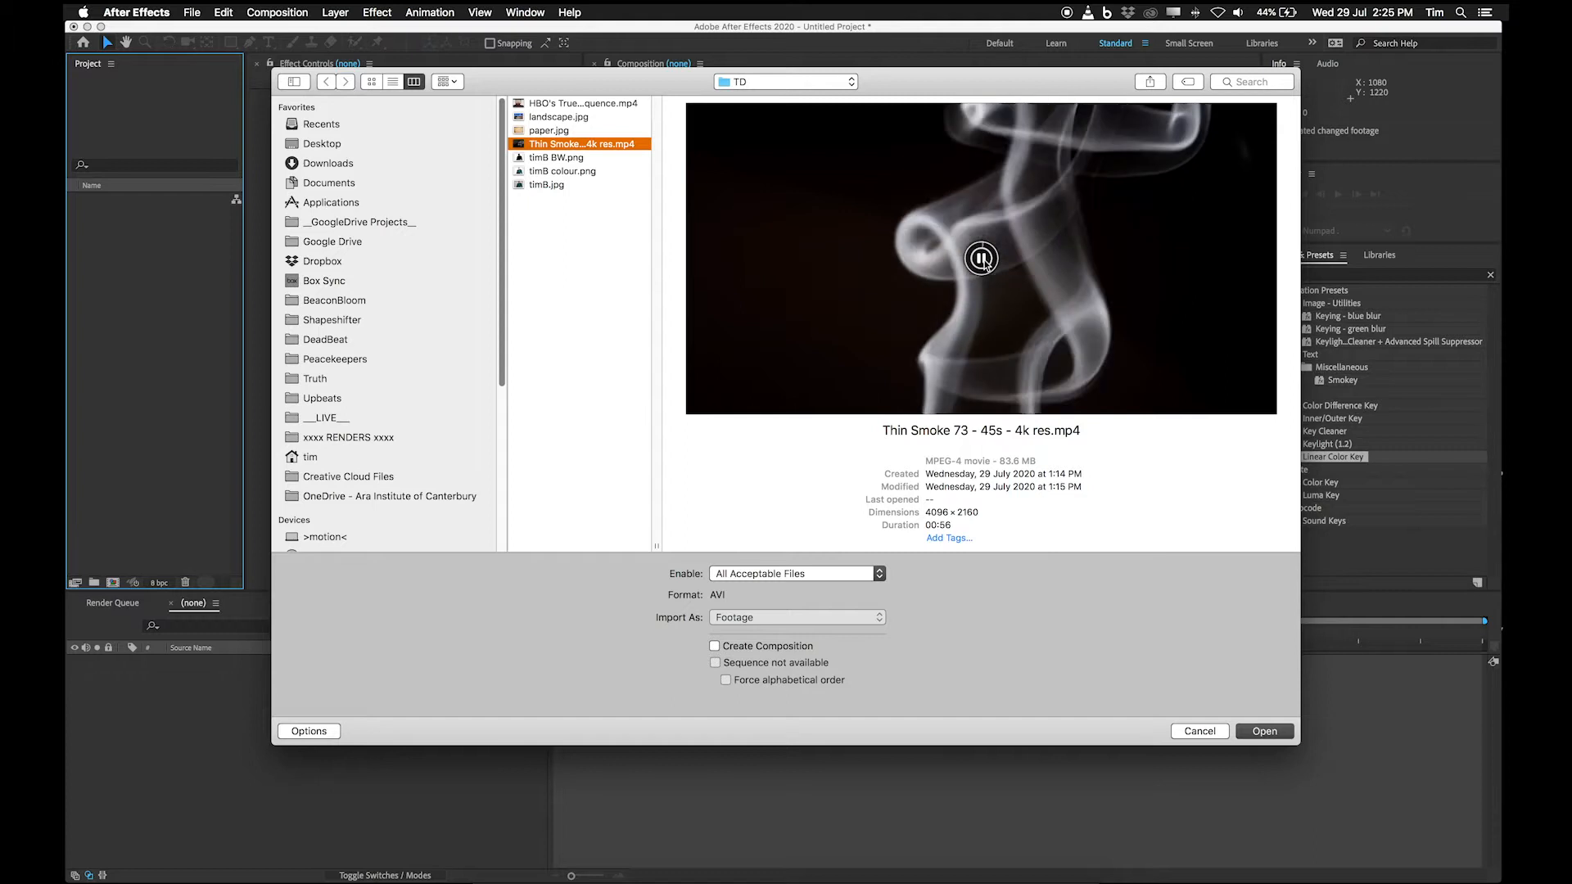
Preview the smoke clip, paper.jpg and landscape.jpg, and view the stock footage website and the True Detective title sequence for reference.
click(982, 260)
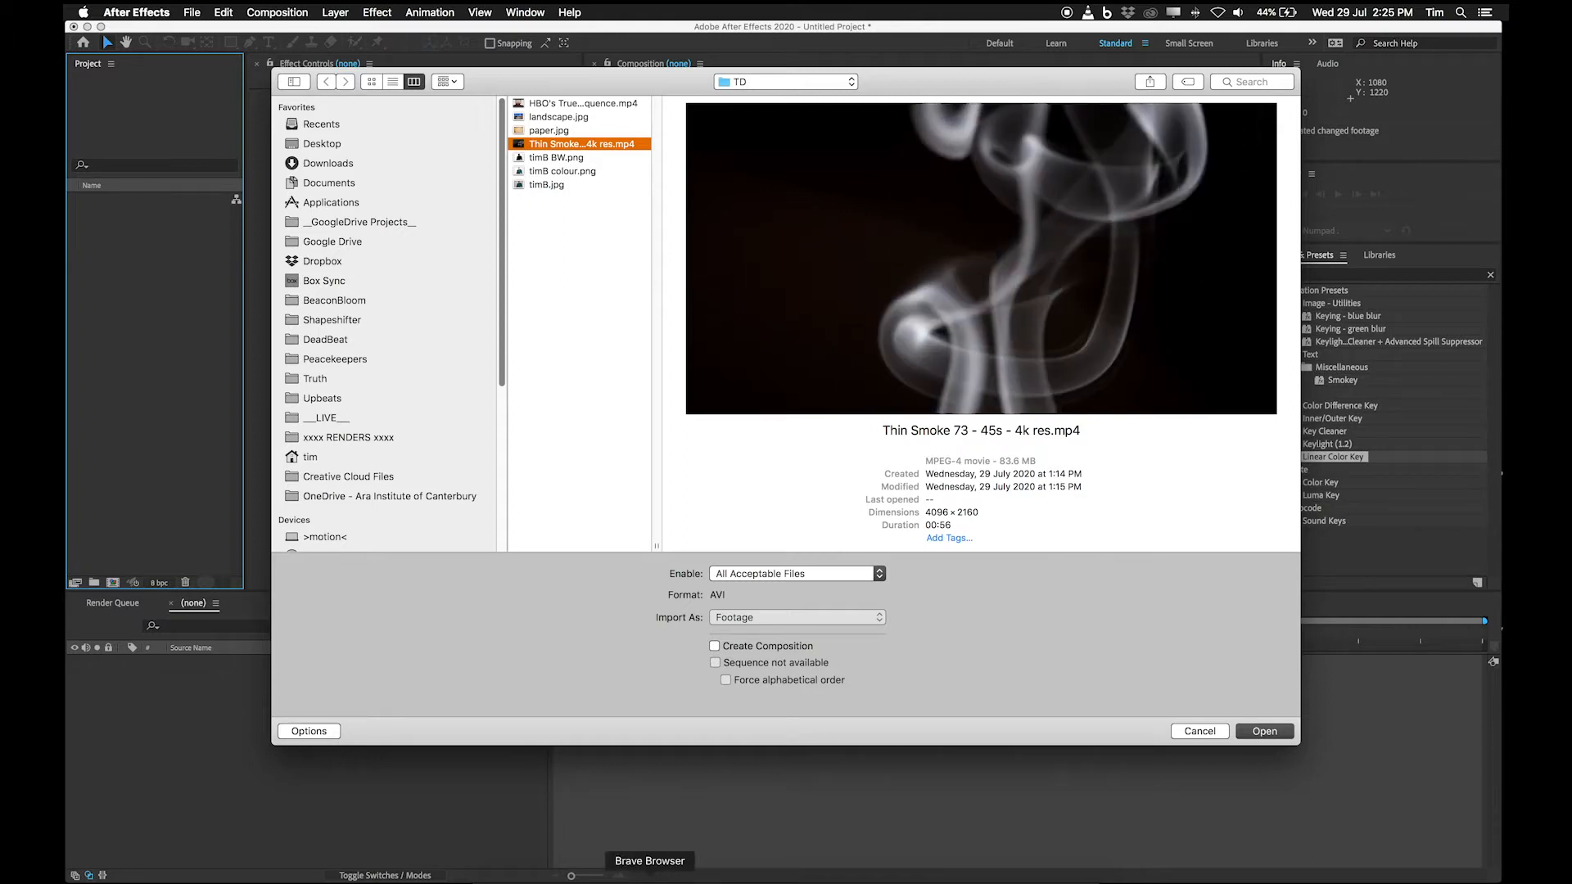
click(627, 867)
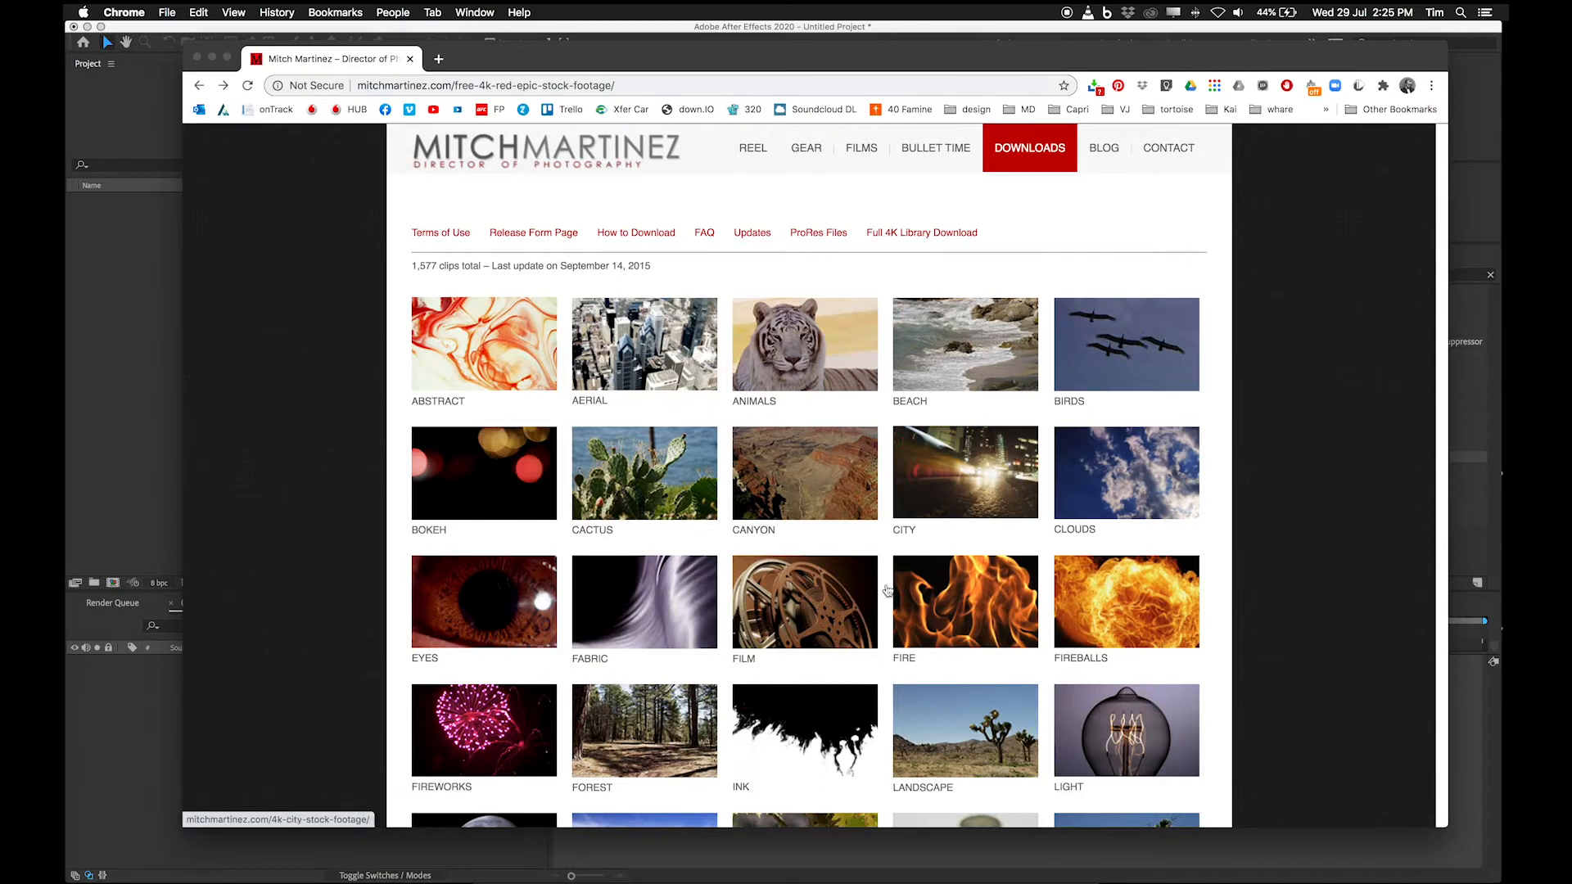
double_click(126, 464)
click(573, 131)
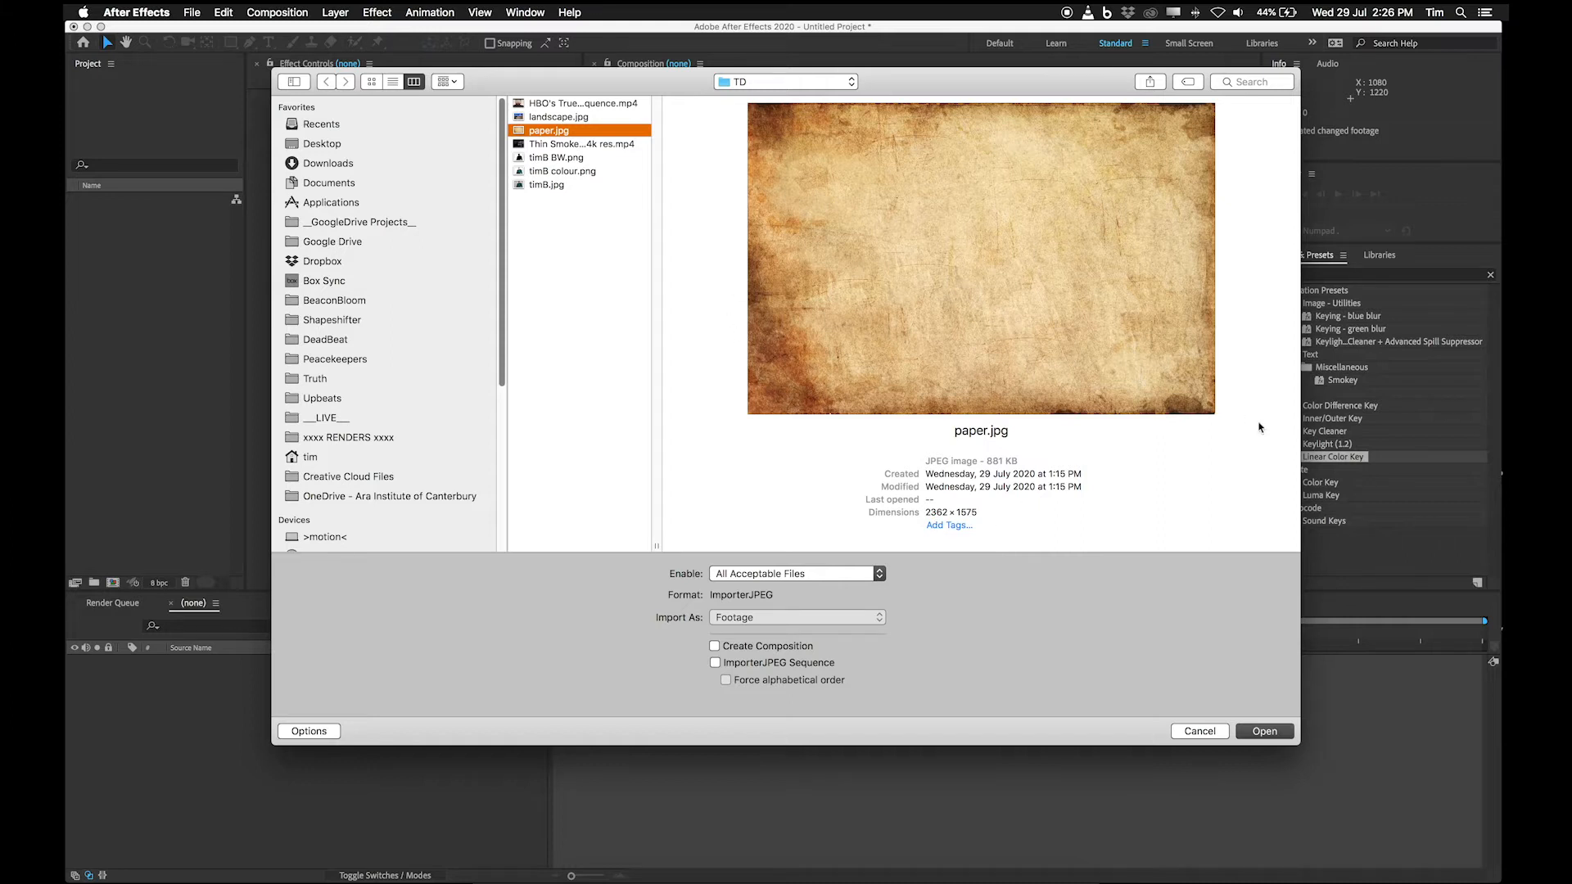
click(547, 117)
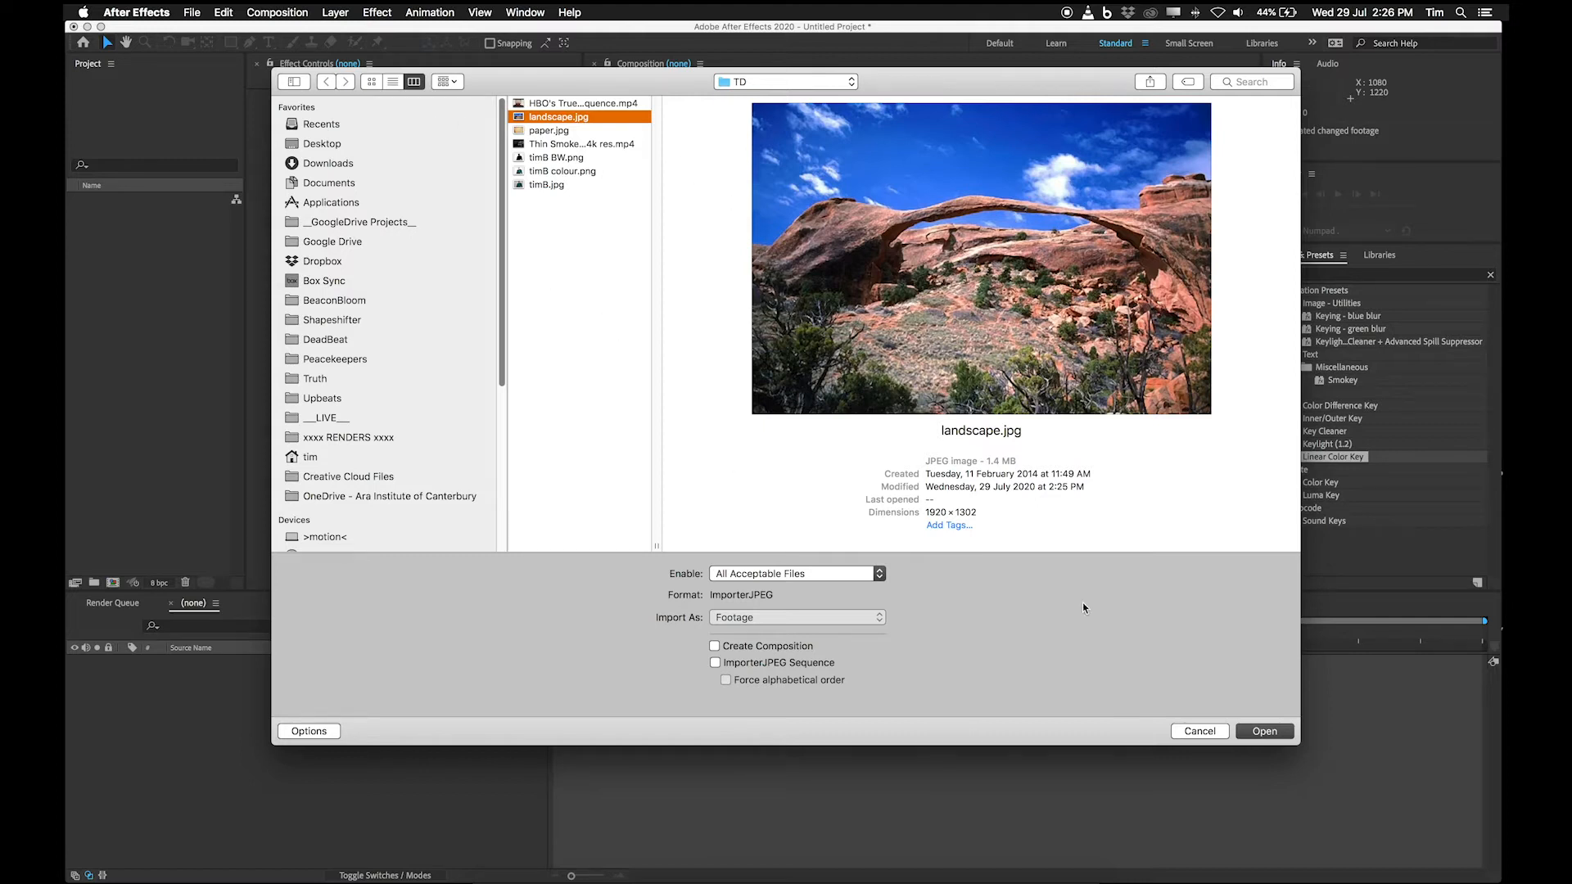
click(970, 881)
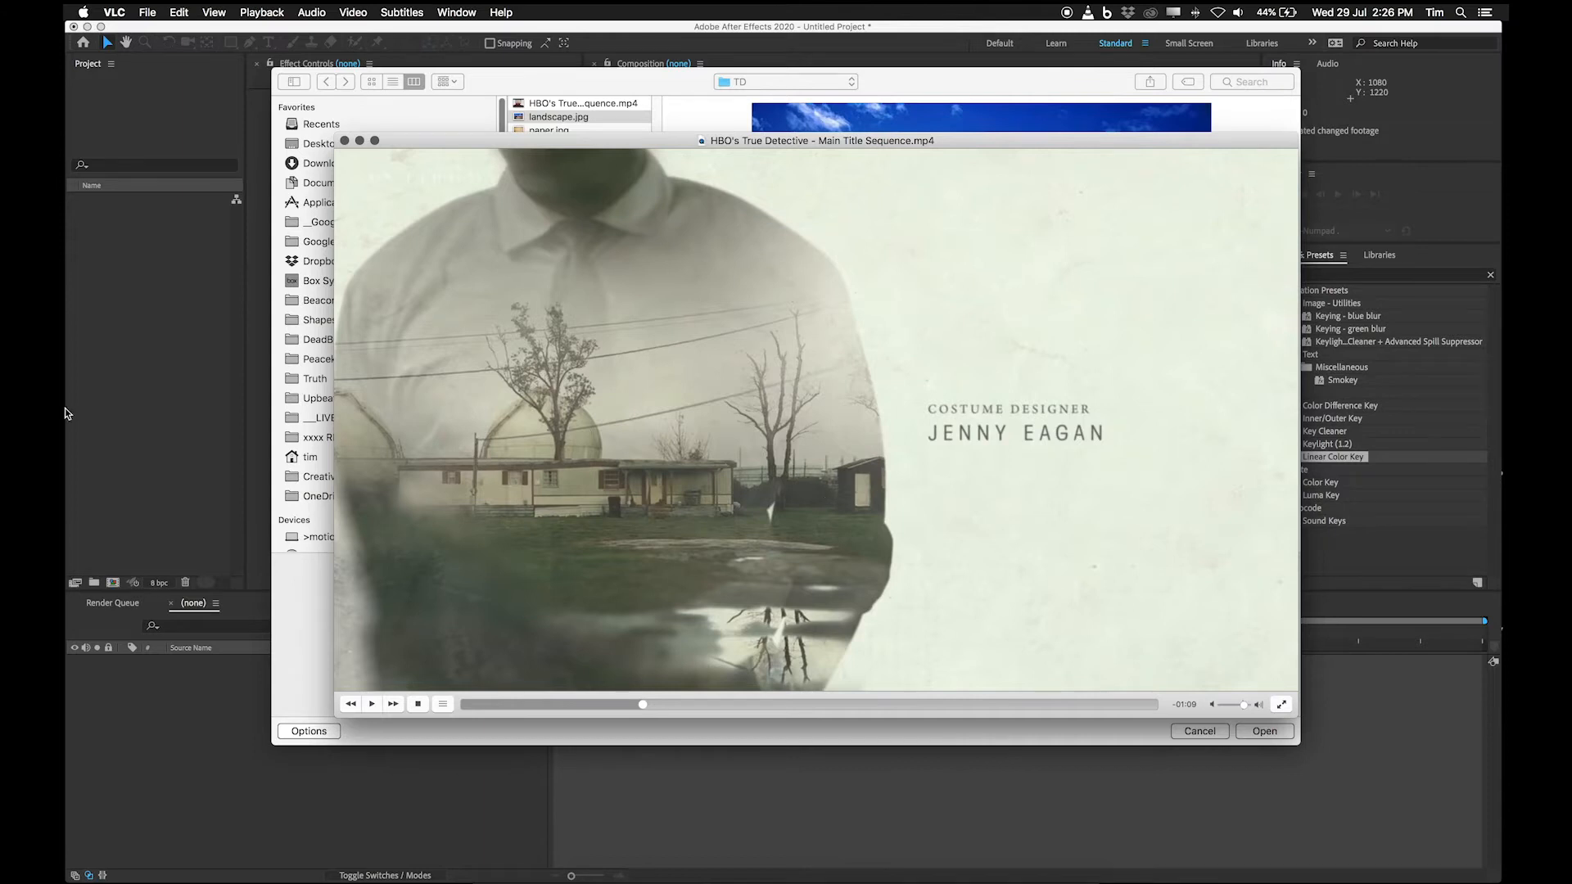
Import landscape.jpg, paper.jpg, the Thin Smoke 73 clip, timB BW.png and timB colour.png as footage.
click(484, 101)
key(super+a)
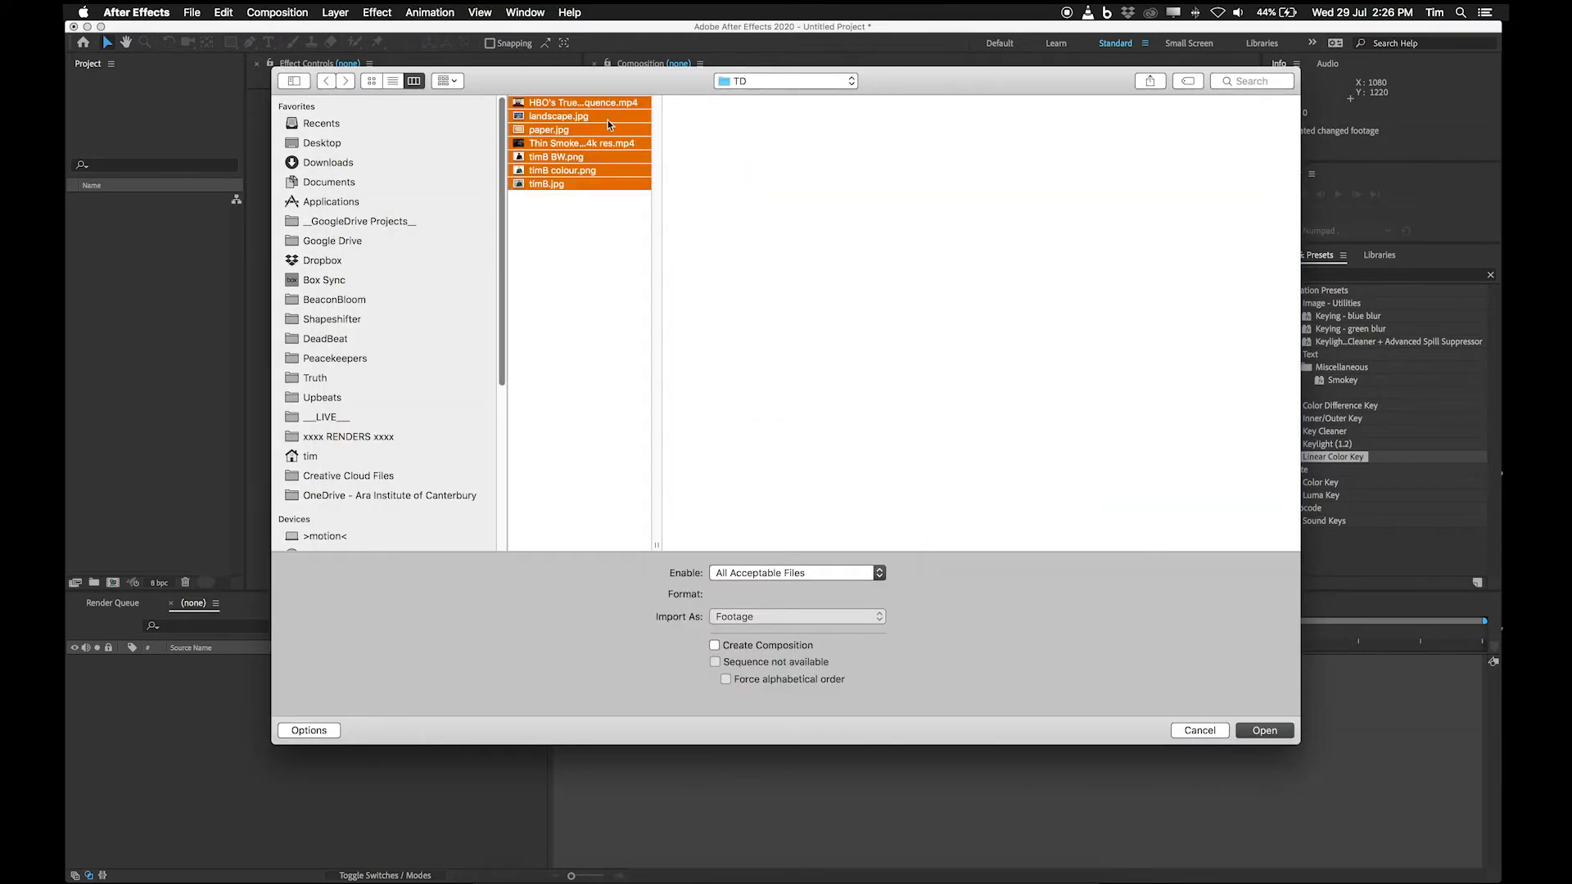
super+click(601, 183)
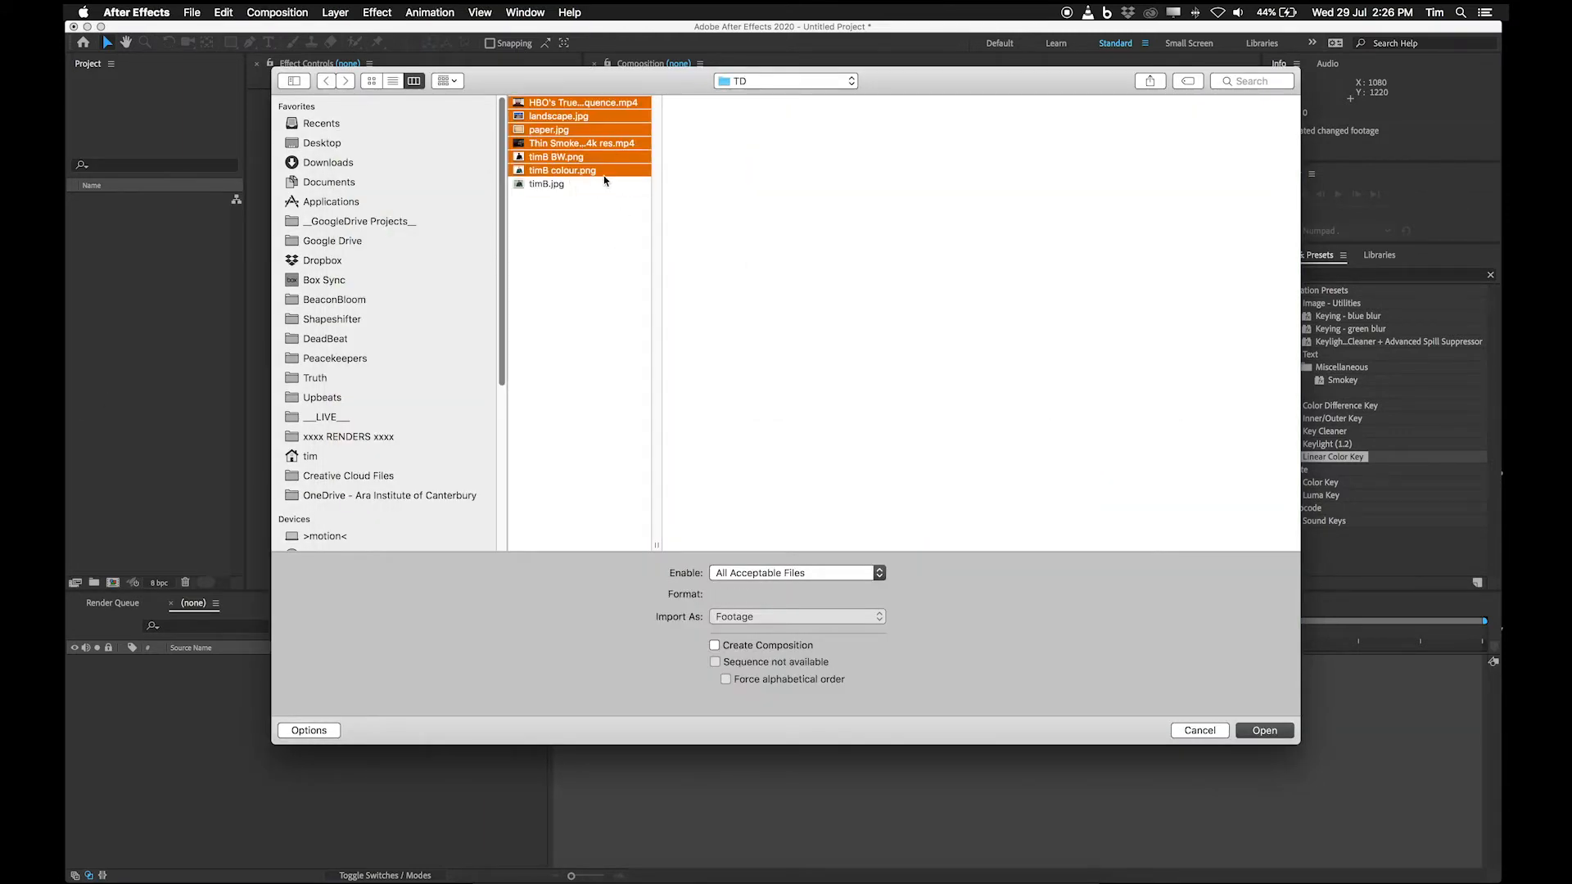
super+click(602, 101)
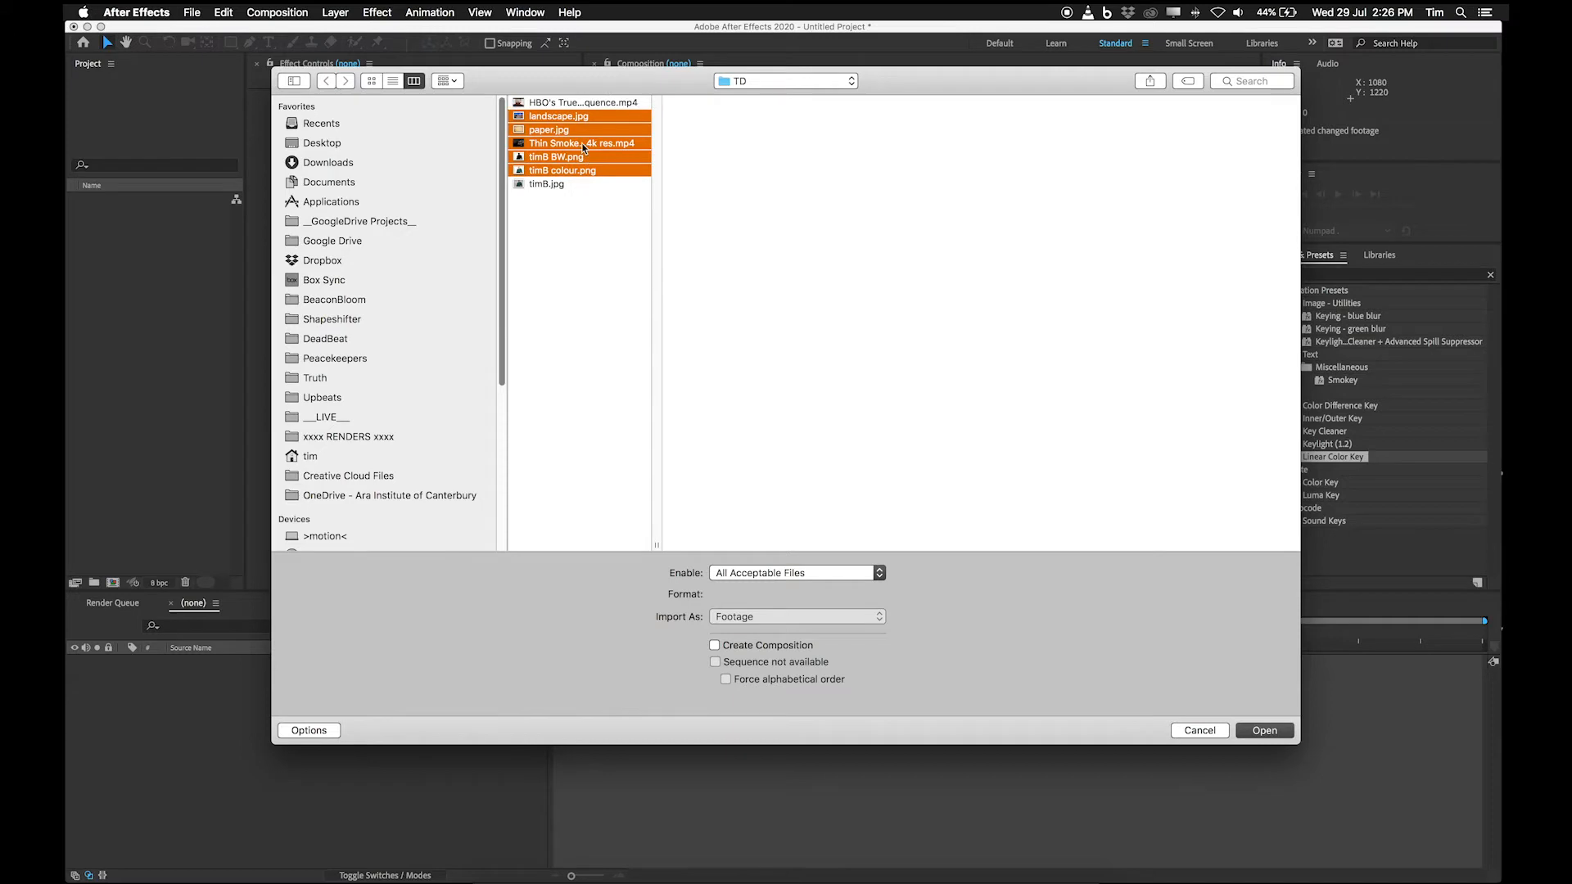
click(1264, 731)
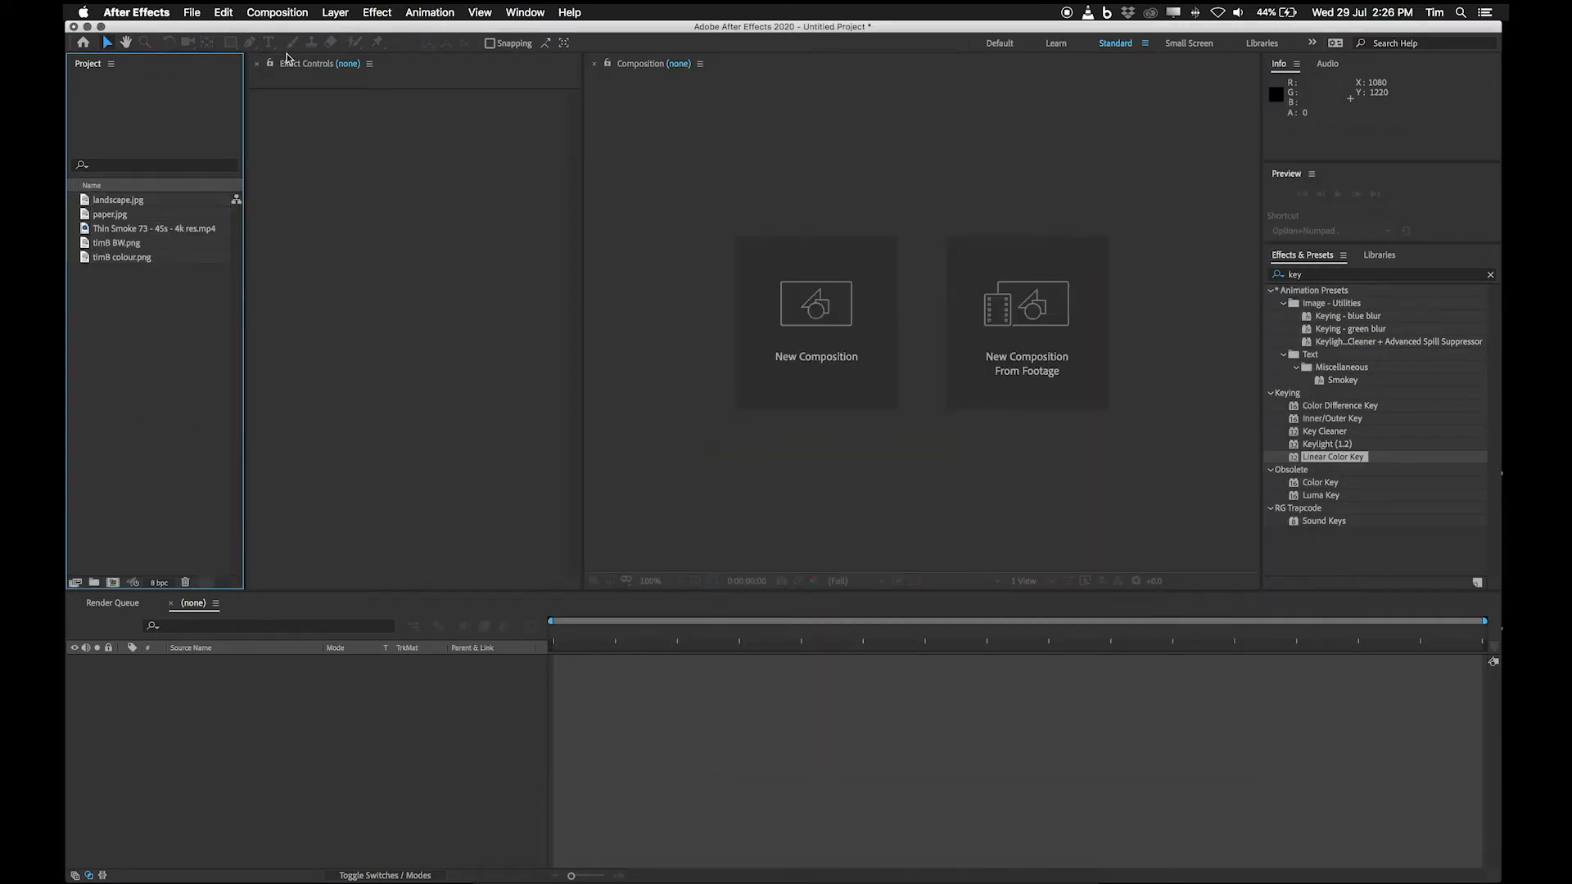
Create a new HDTV 1080 25 composition with a duration of 10 seconds.
click(277, 13)
click(279, 32)
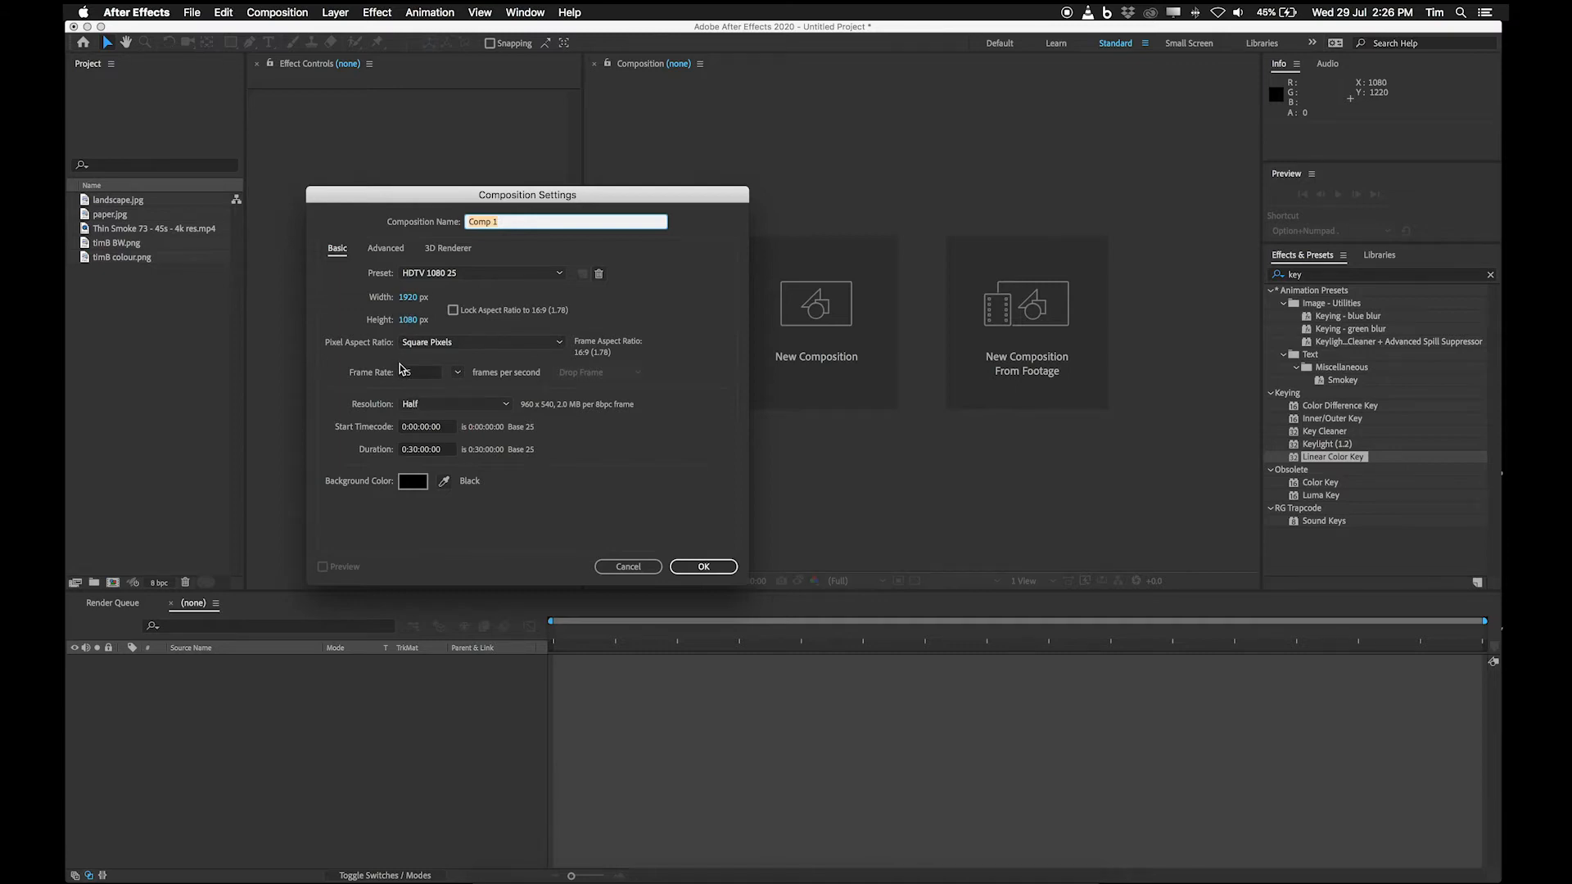
click(413, 449)
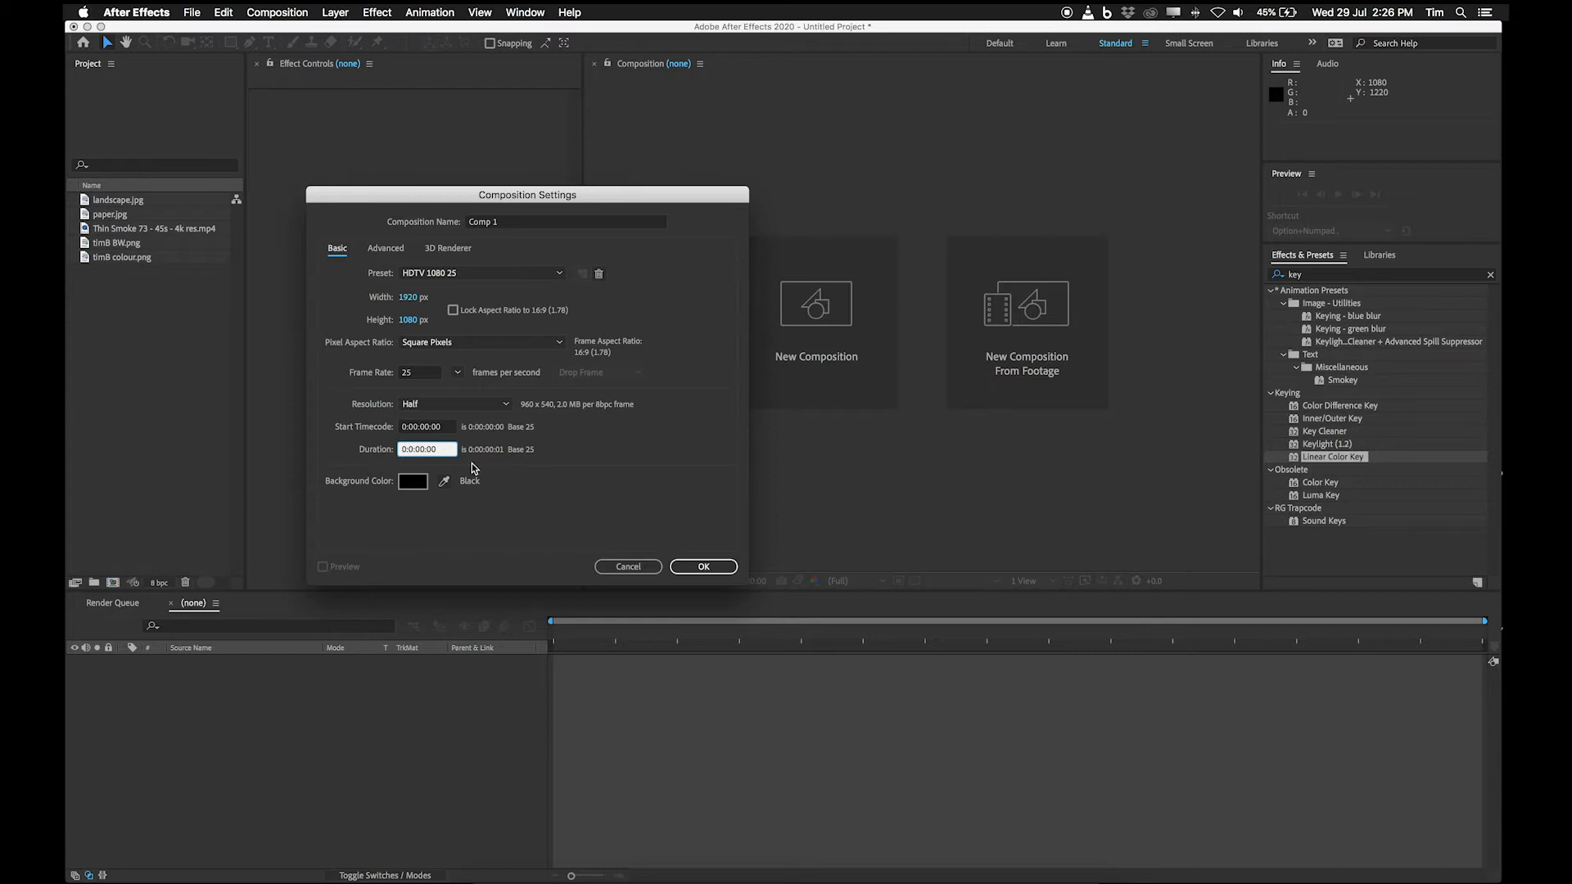
text(1)
click(703, 566)
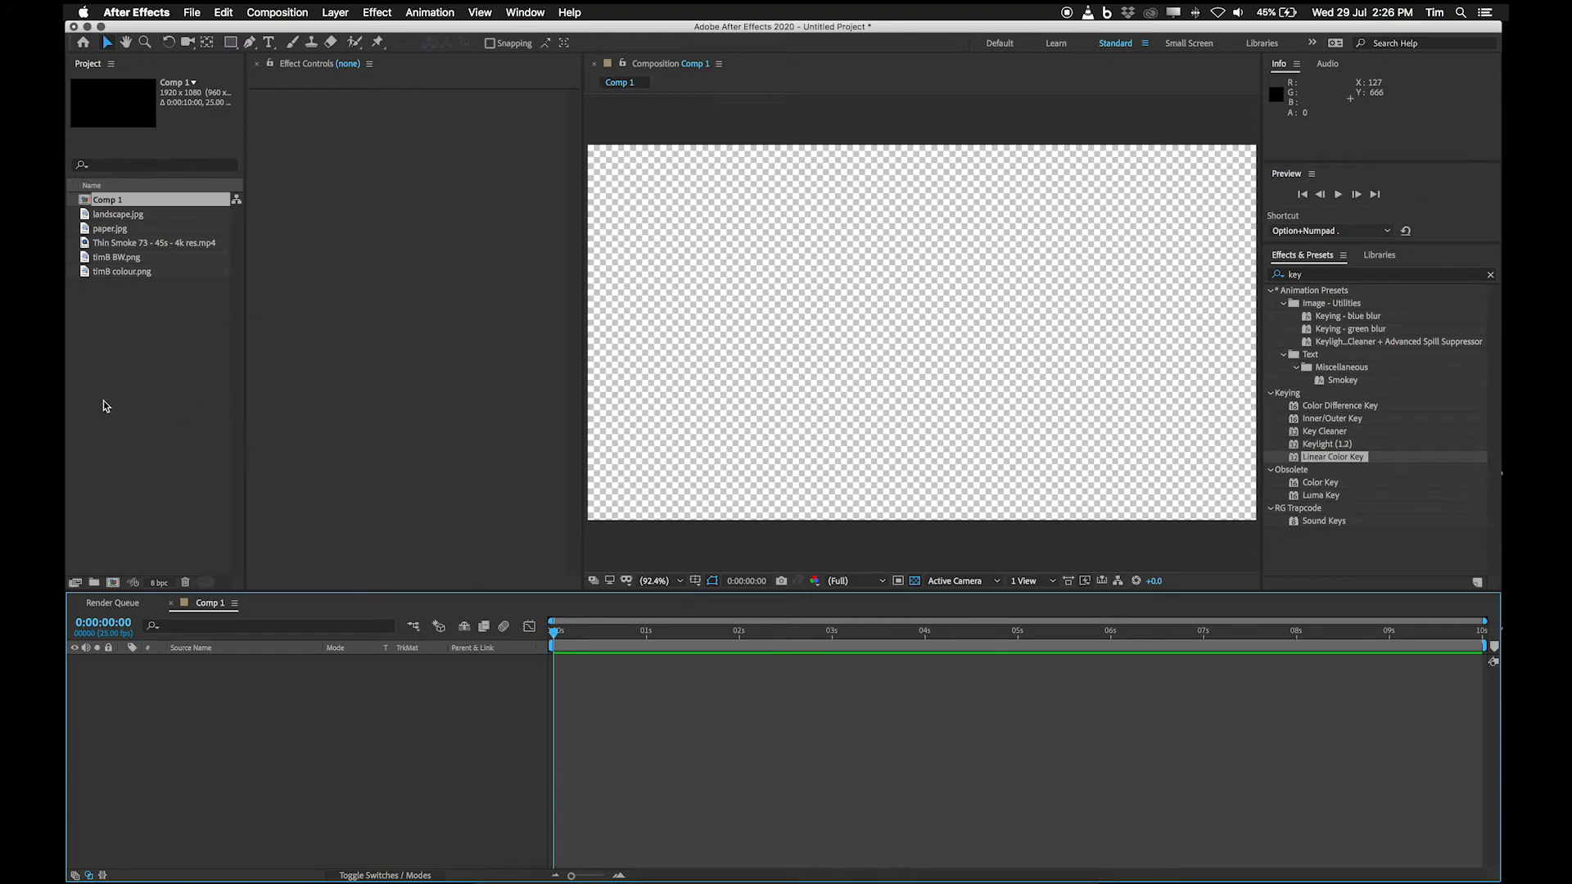
Add landscape.jpg to the composition and place timB BW.png as a layer above it.
drag(131, 221, 263, 741)
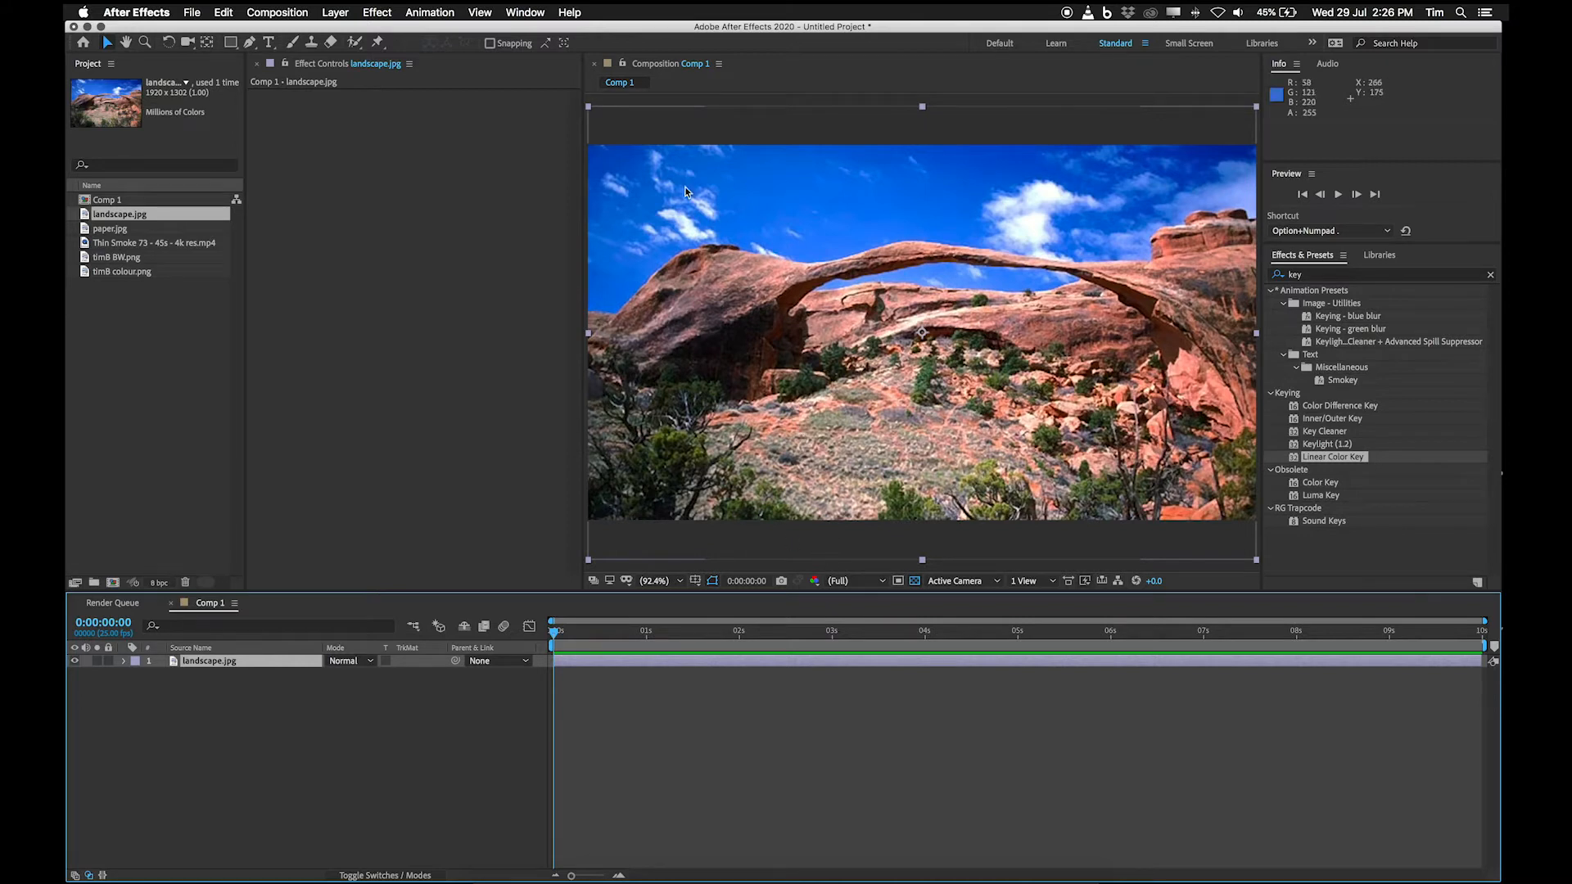
click(149, 258)
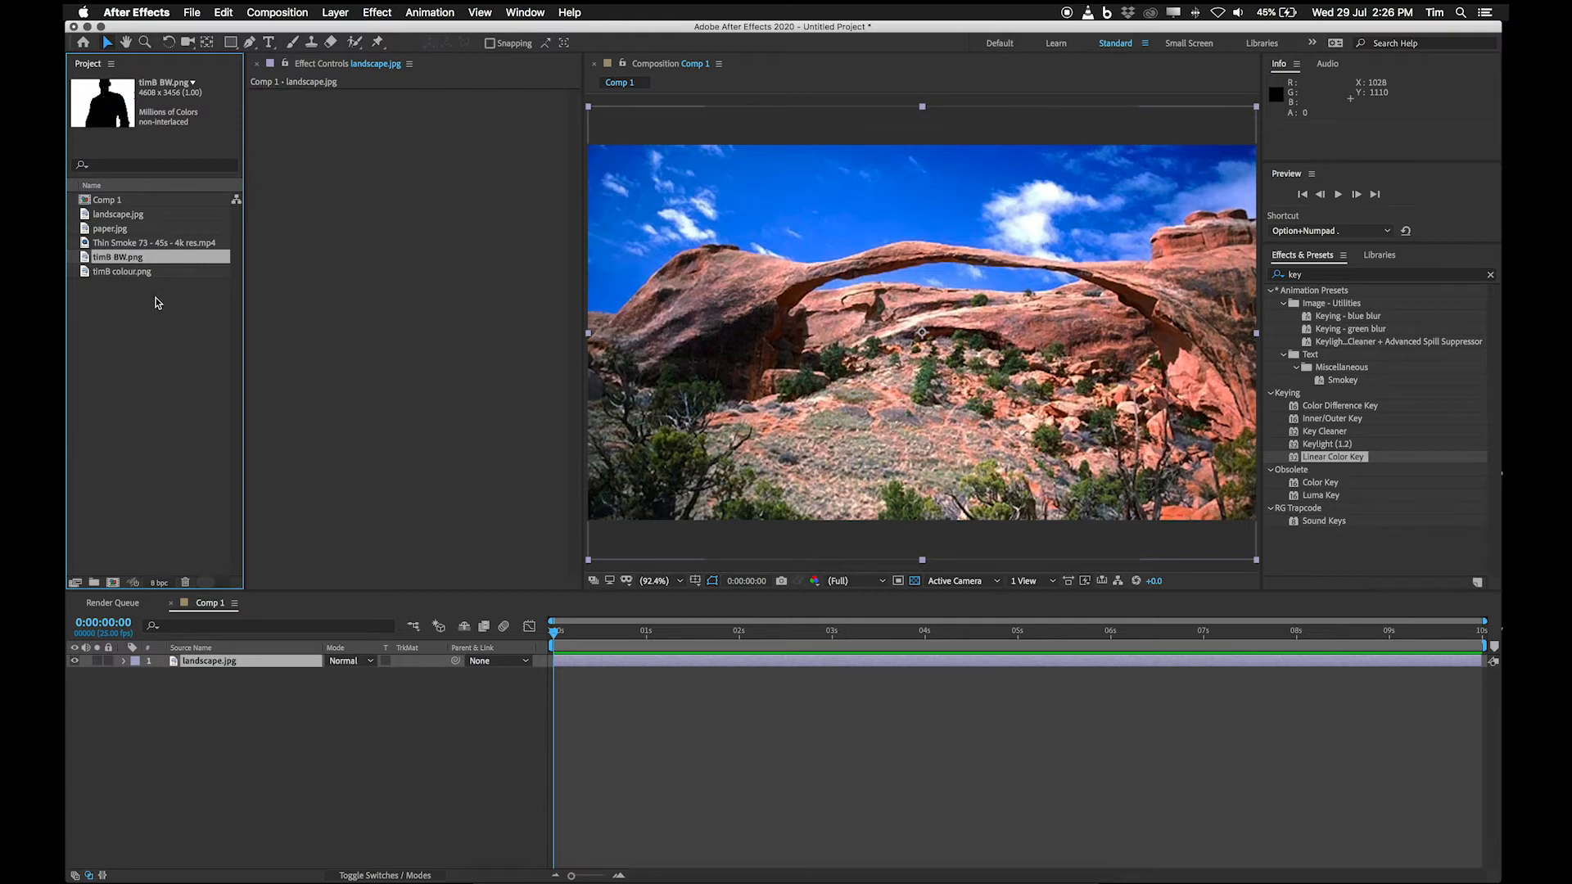
drag(172, 262, 166, 681)
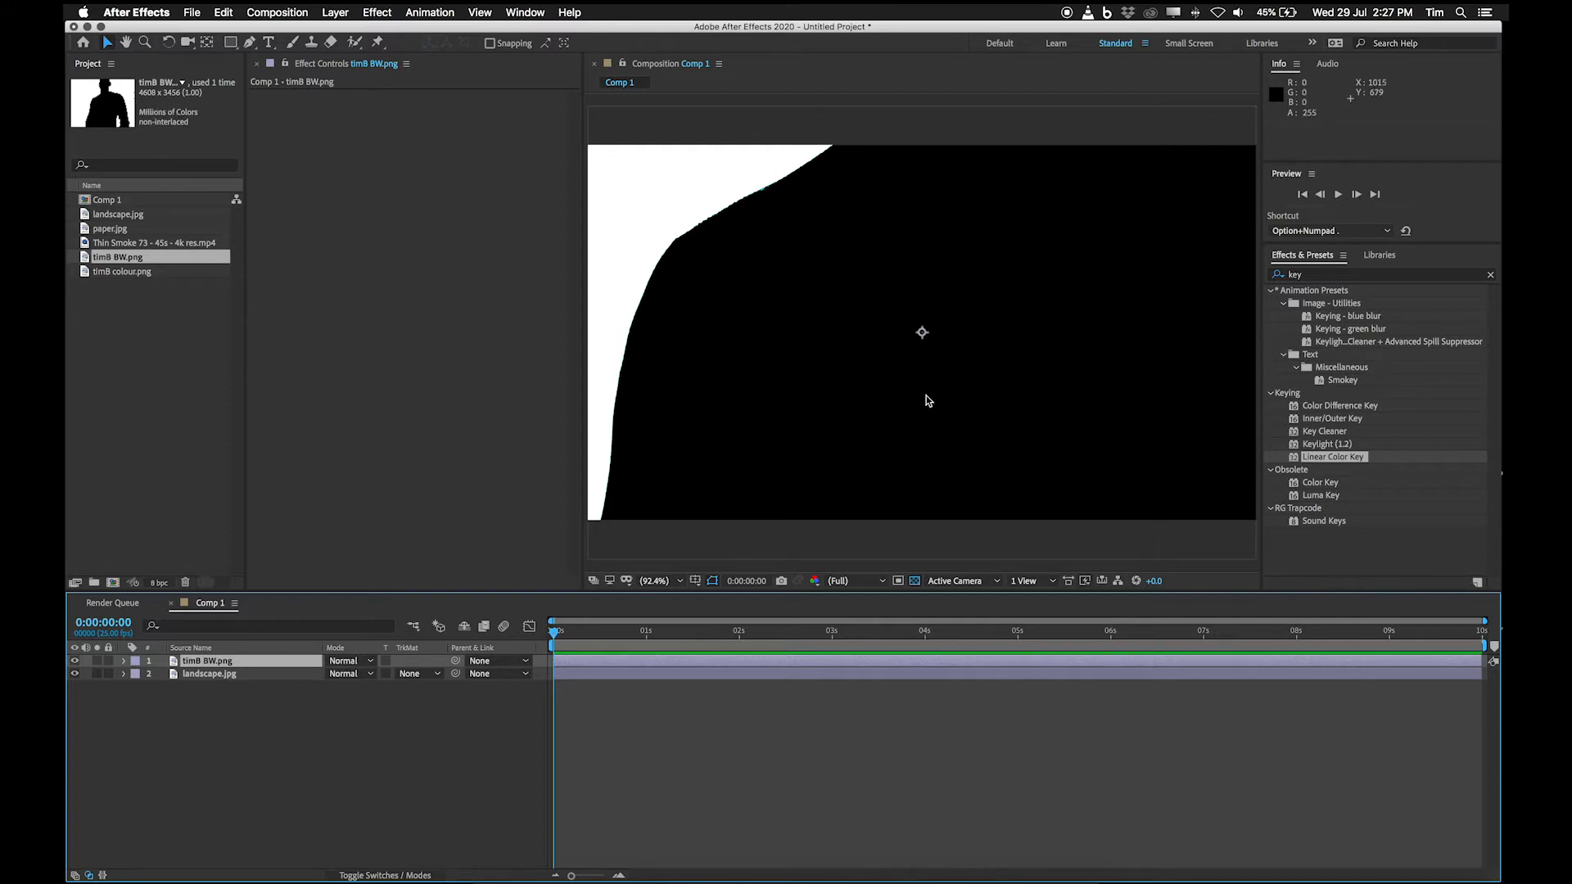
Scale the timB BW.png layer down to 43% so the silhouette fits the frame.
click(219, 663)
key(s)
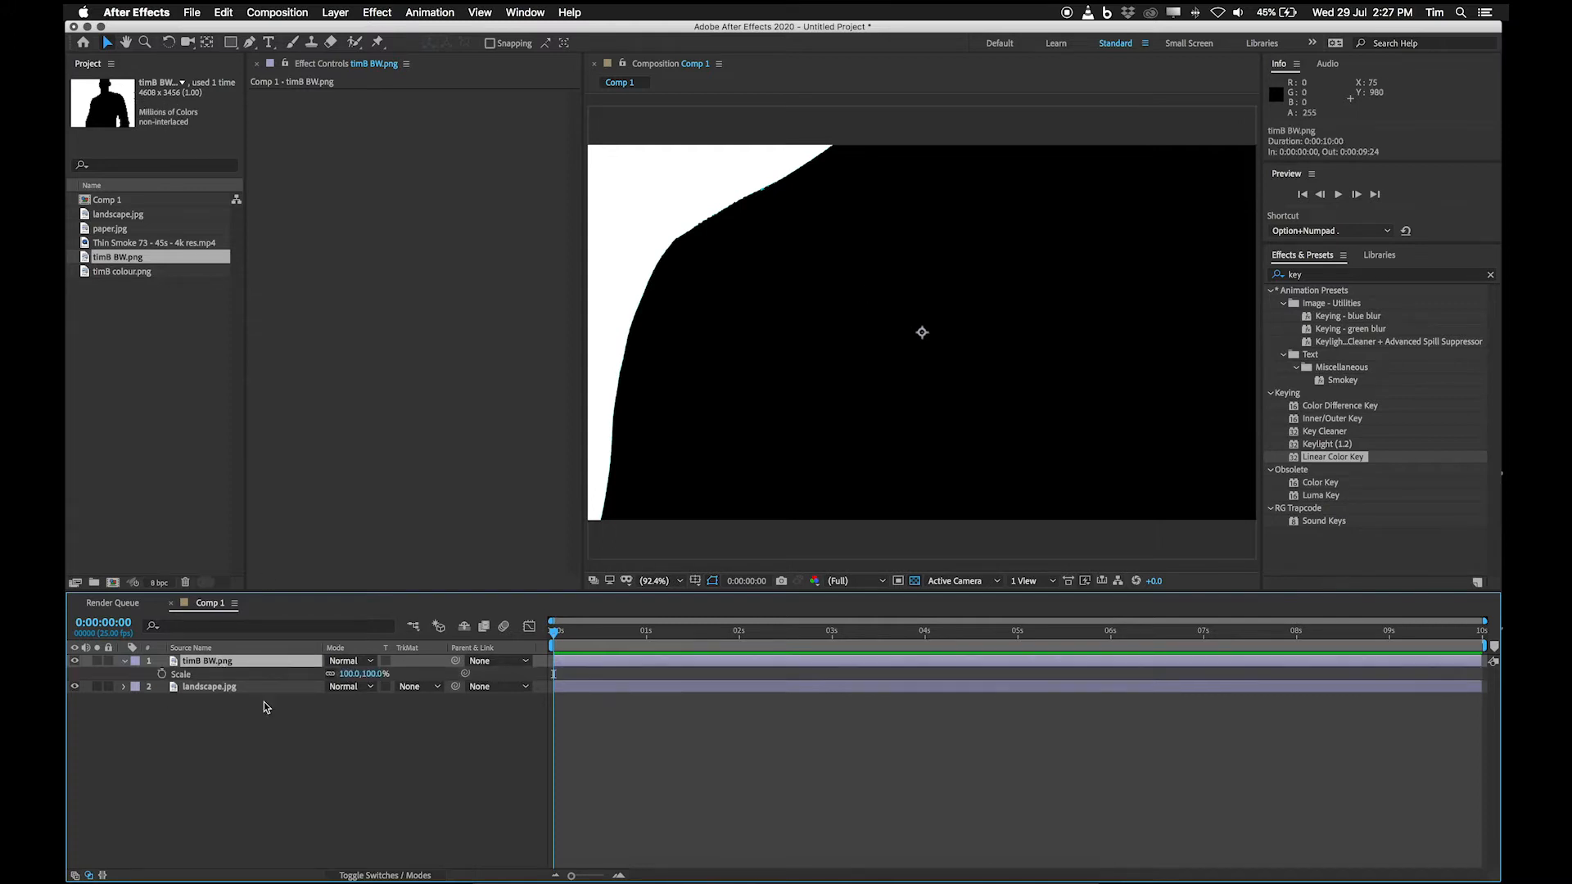
click(360, 674)
text(16)
key(Return)
drag(312, 681, 332, 682)
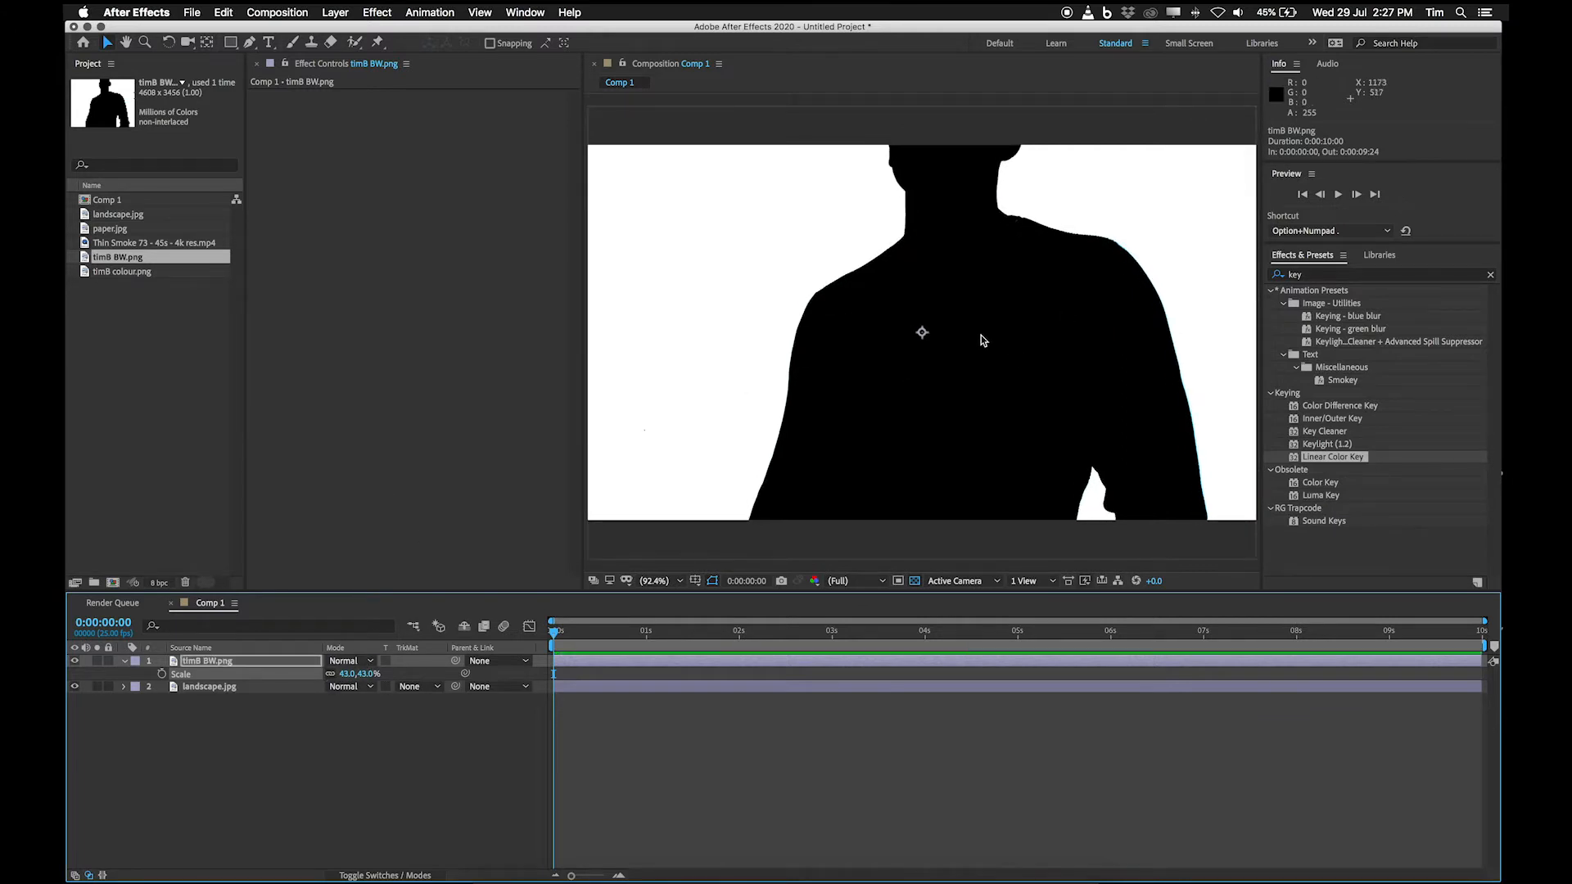
click(205, 665)
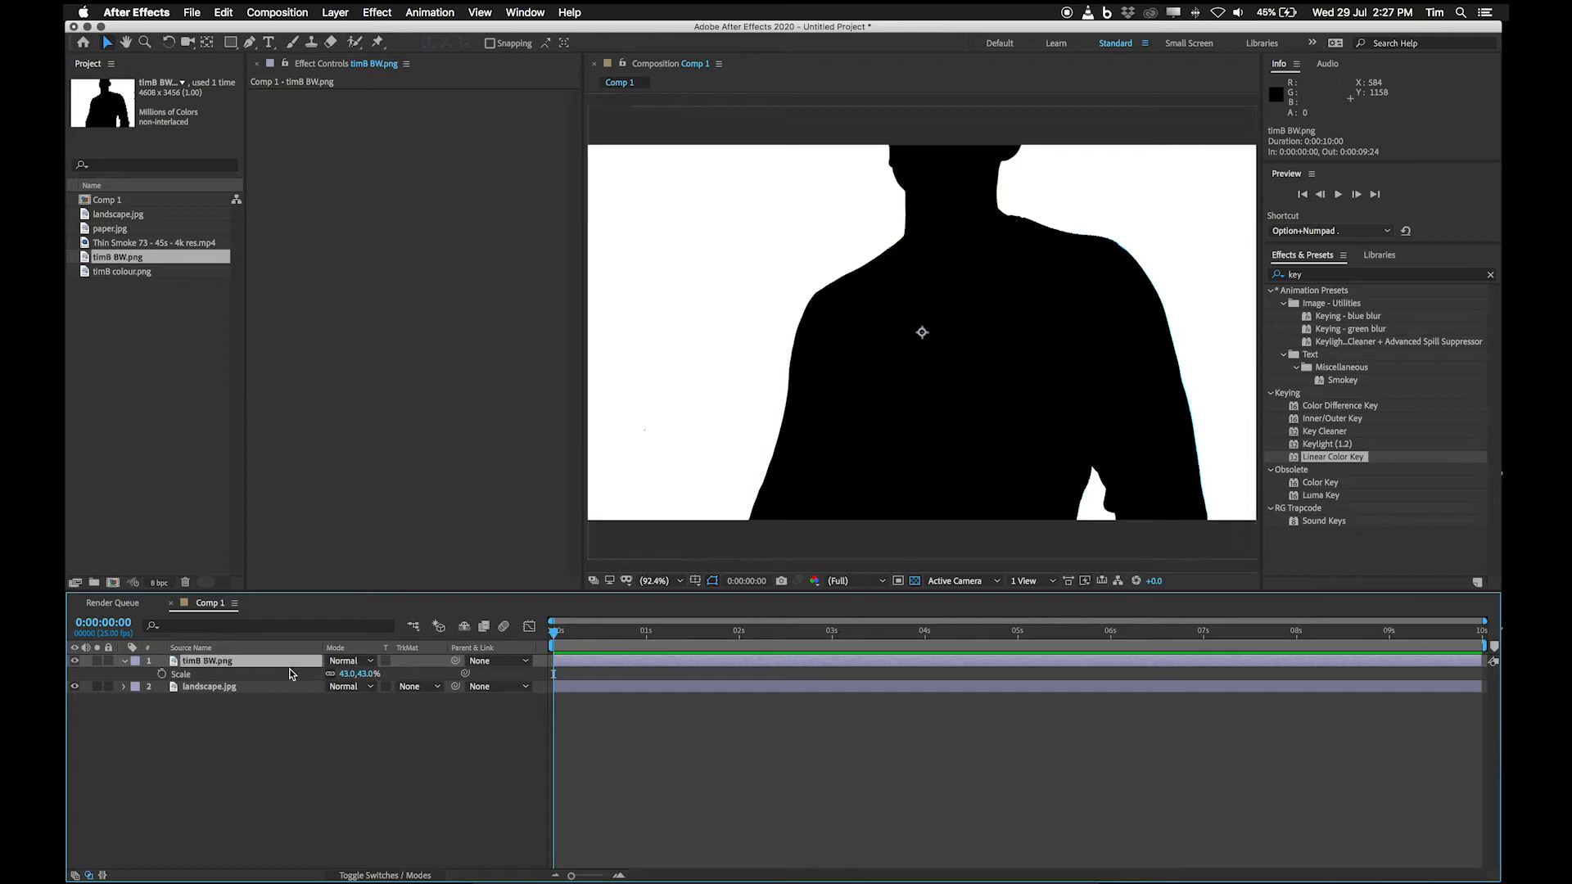
Examine the track matte settings of the landscape.jpg layer, including the alpha and luma options based on timB BW.png.
click(216, 691)
click(216, 667)
click(239, 689)
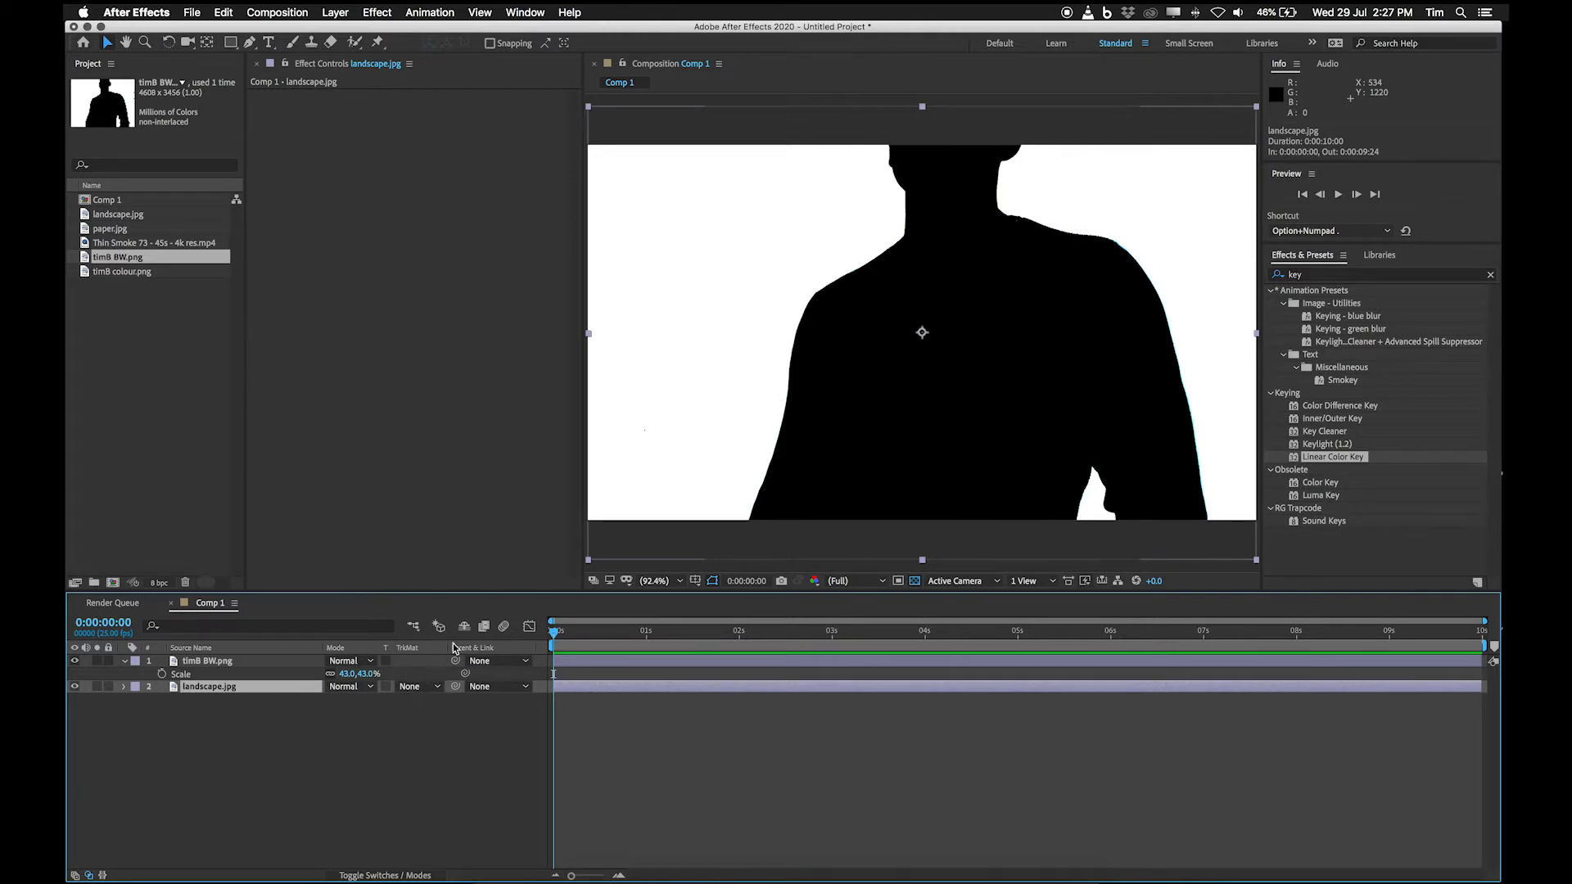
click(386, 876)
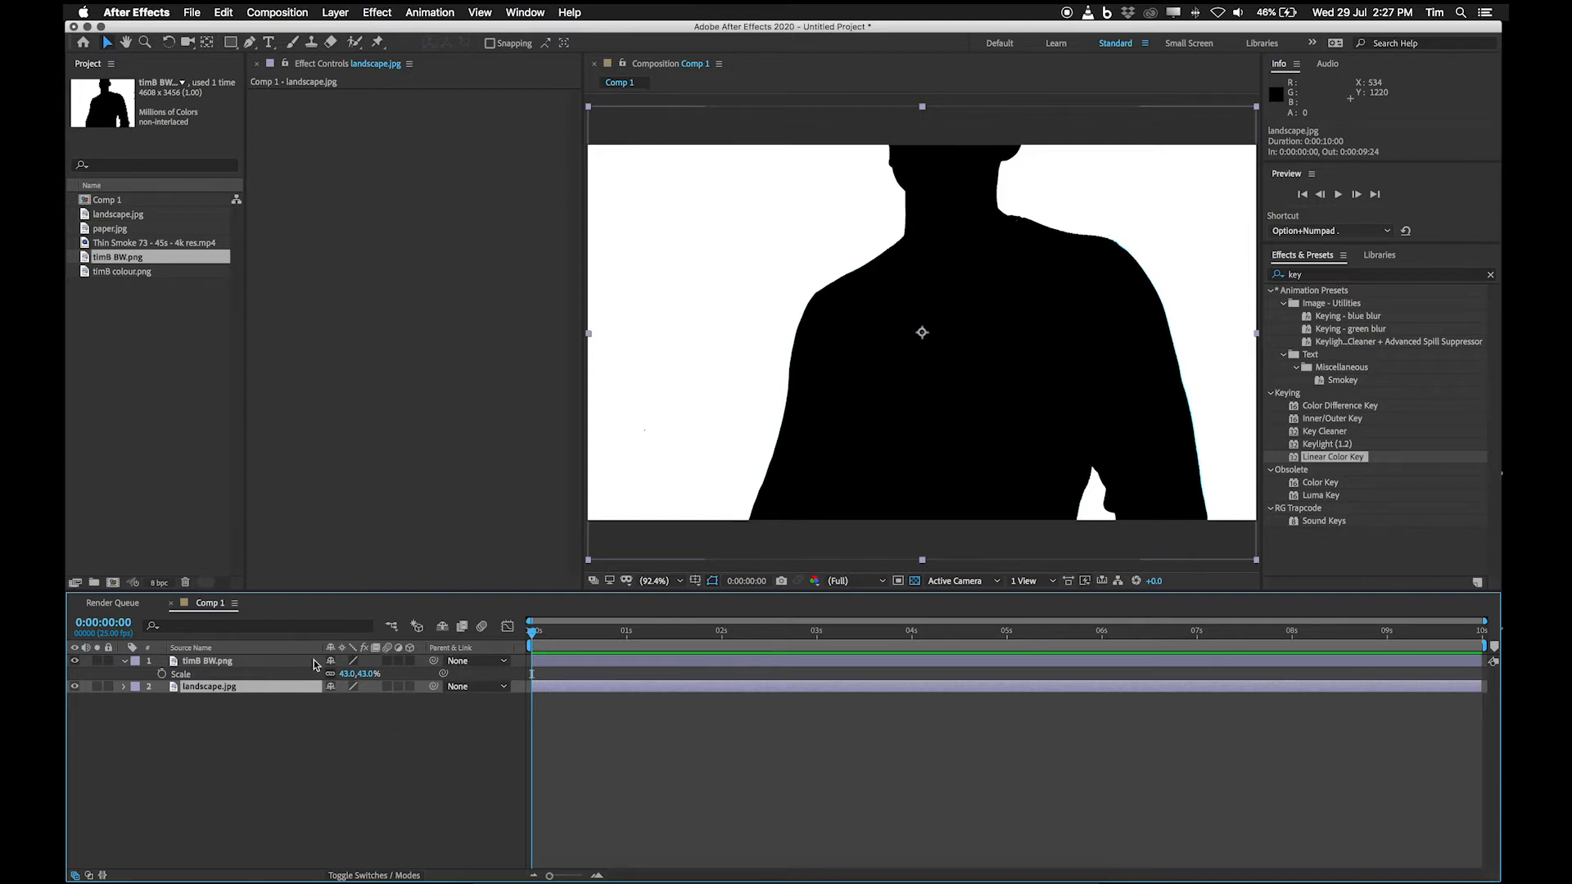
click(383, 875)
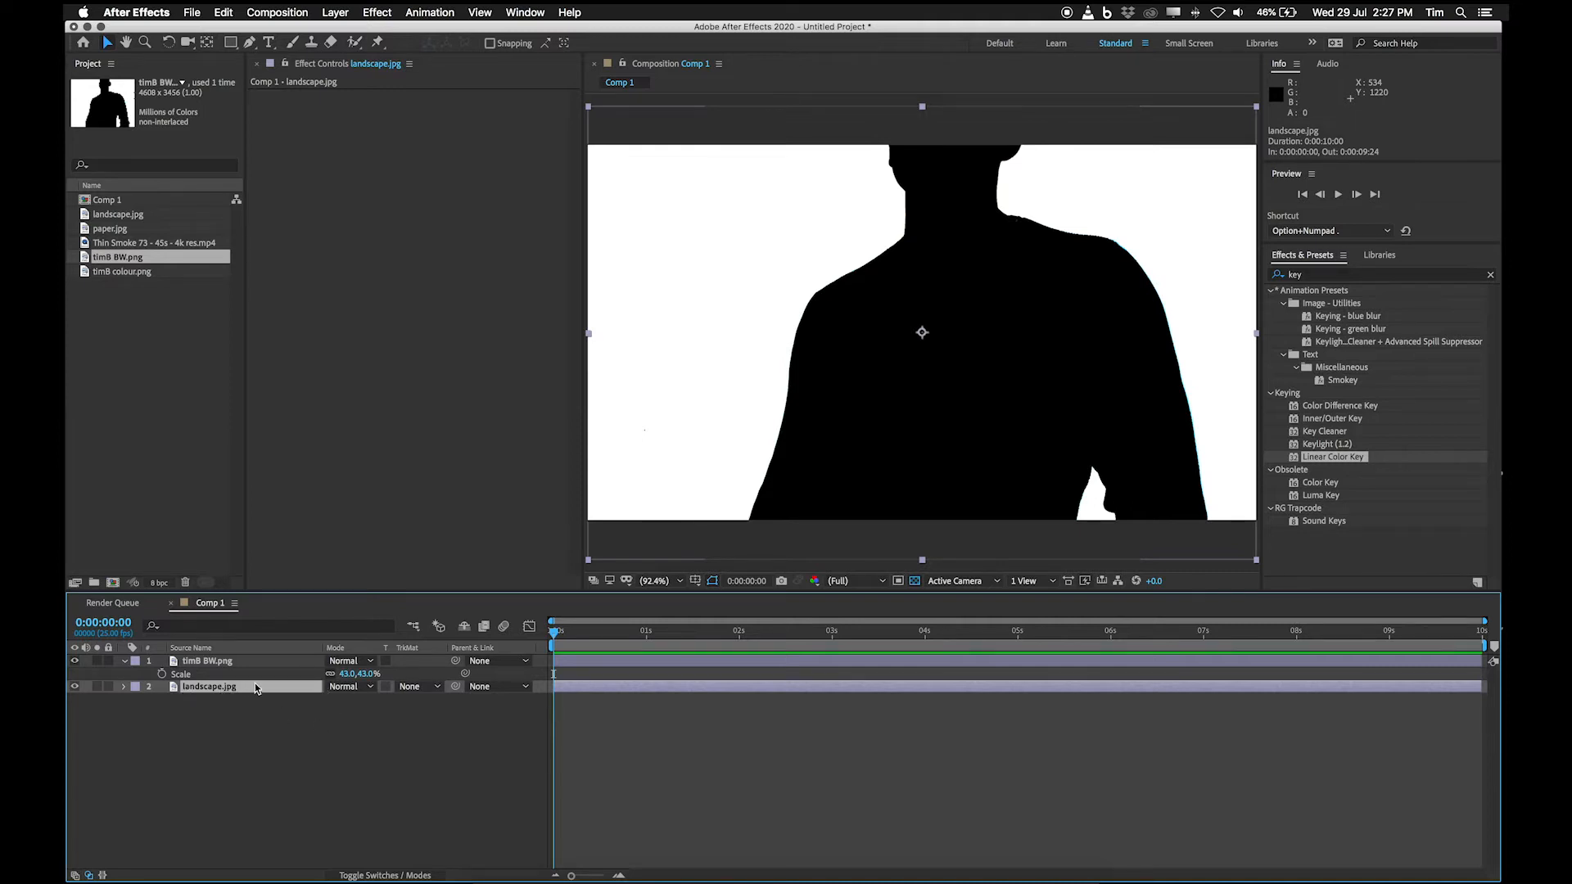
click(438, 687)
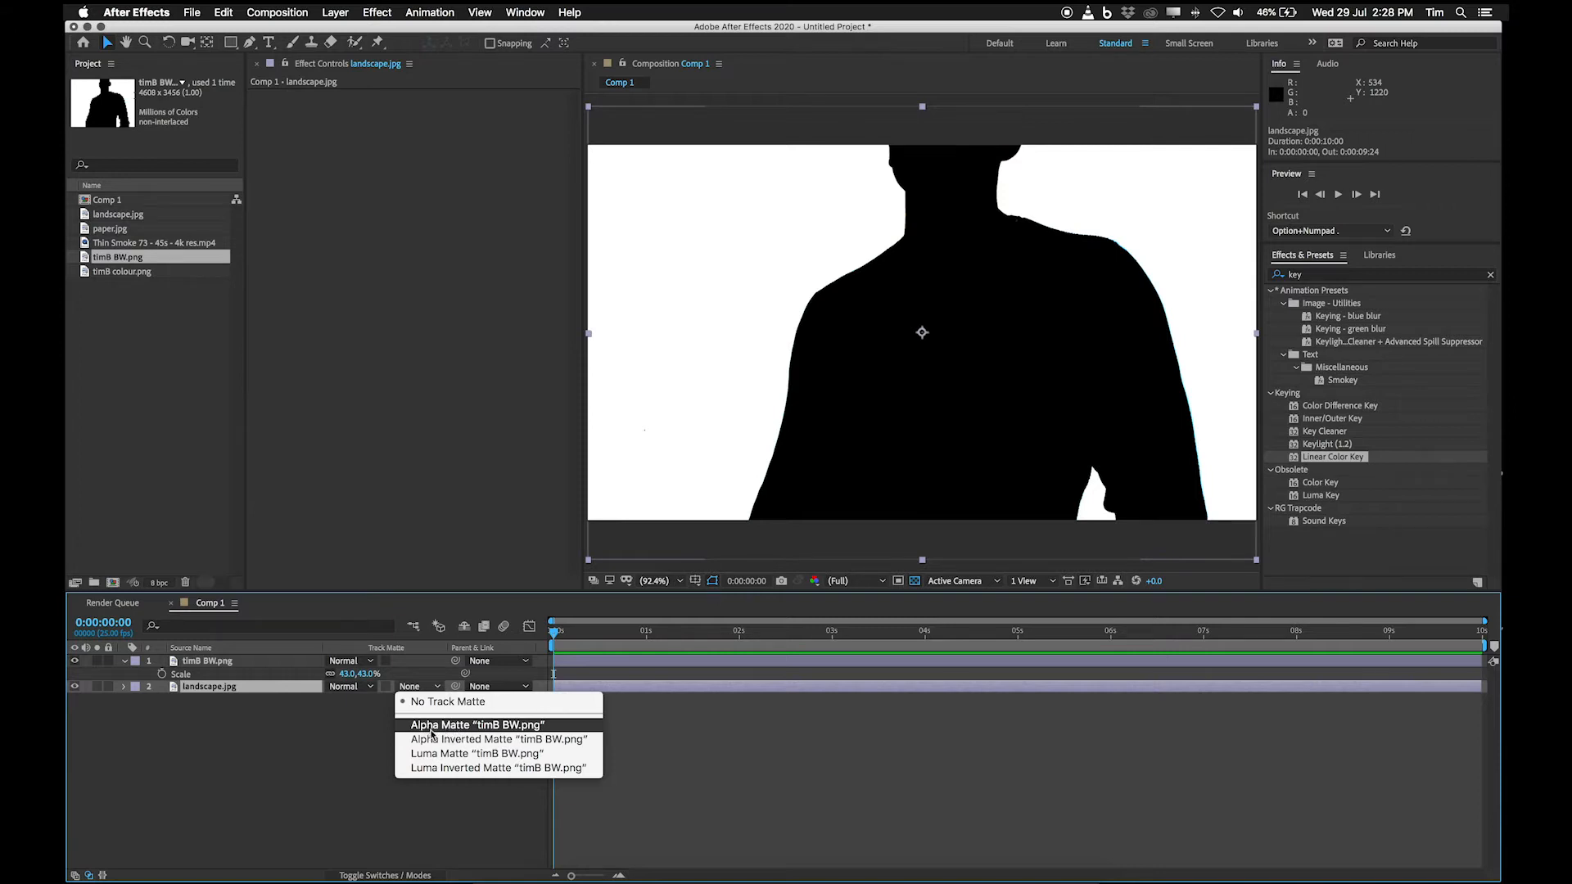
key(Escape)
click(197, 663)
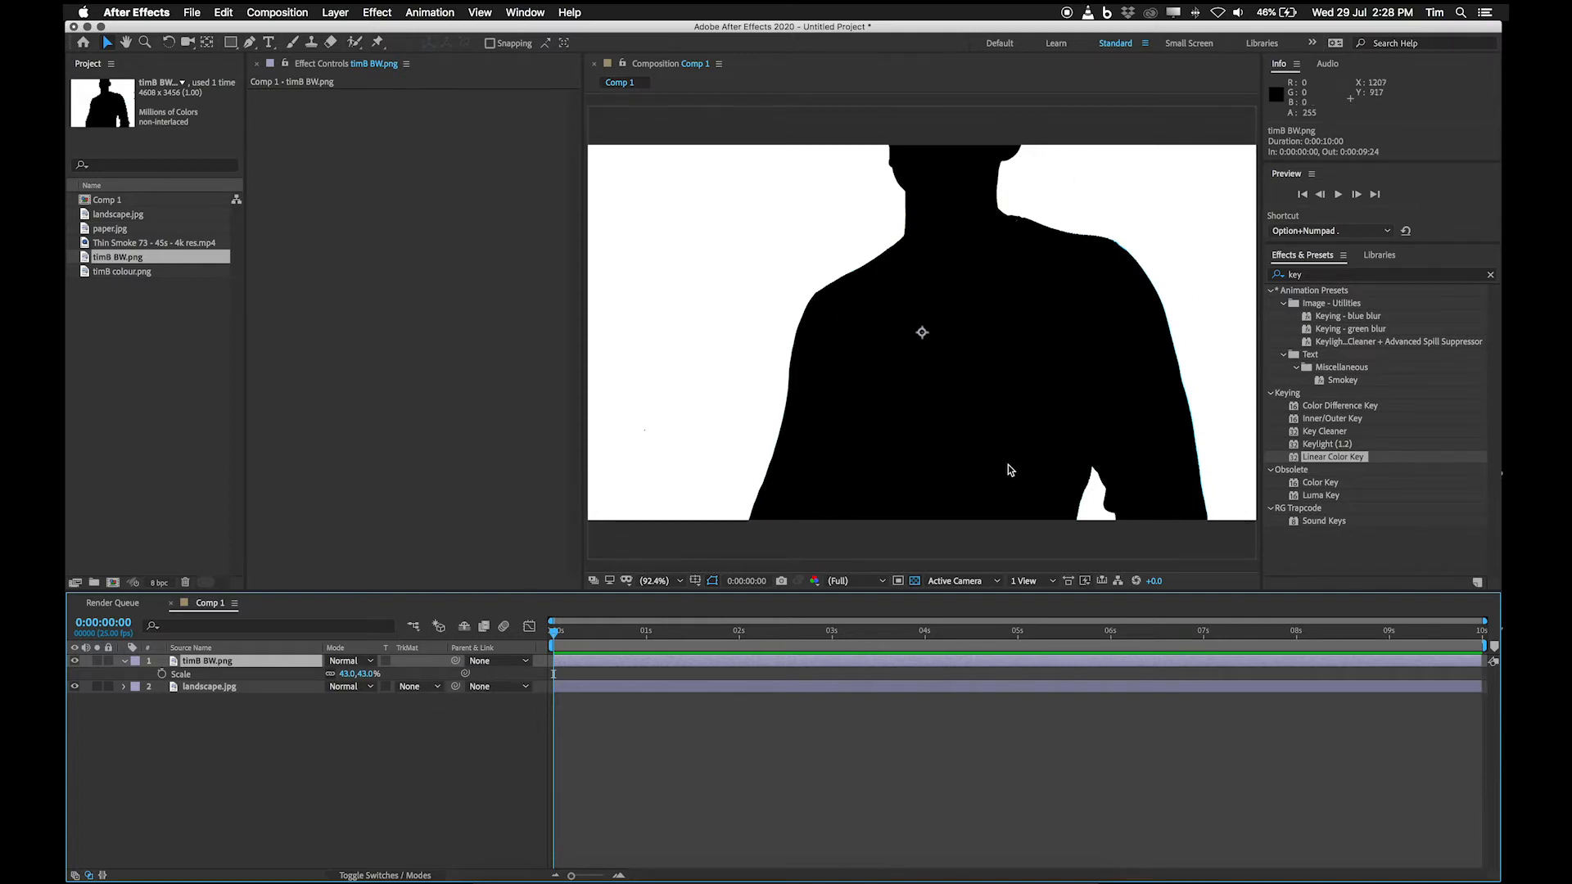
click(416, 686)
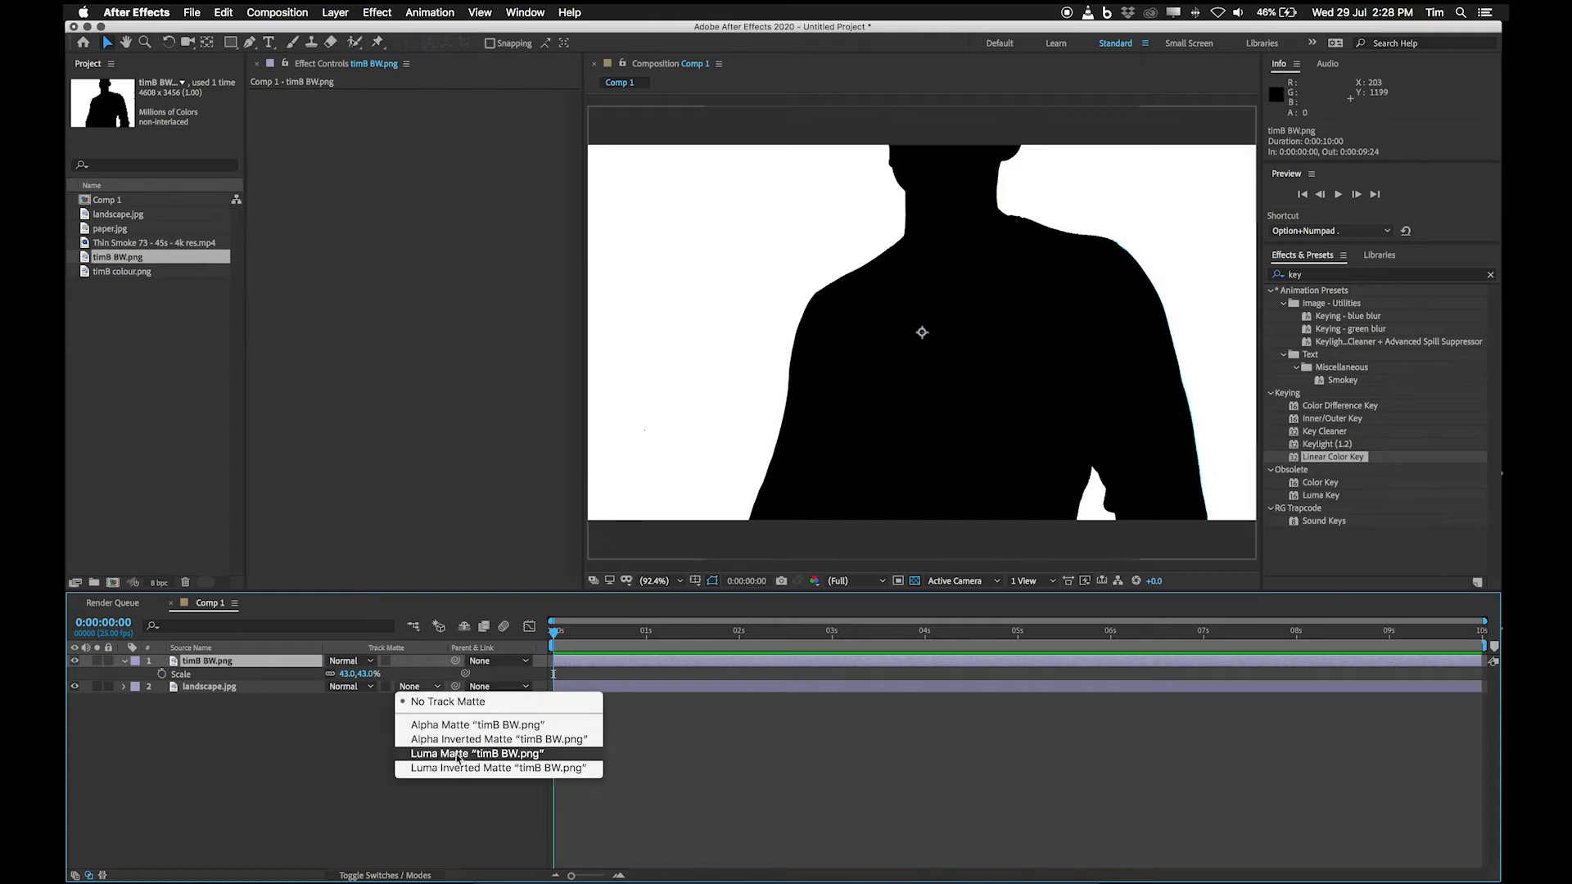
click(311, 773)
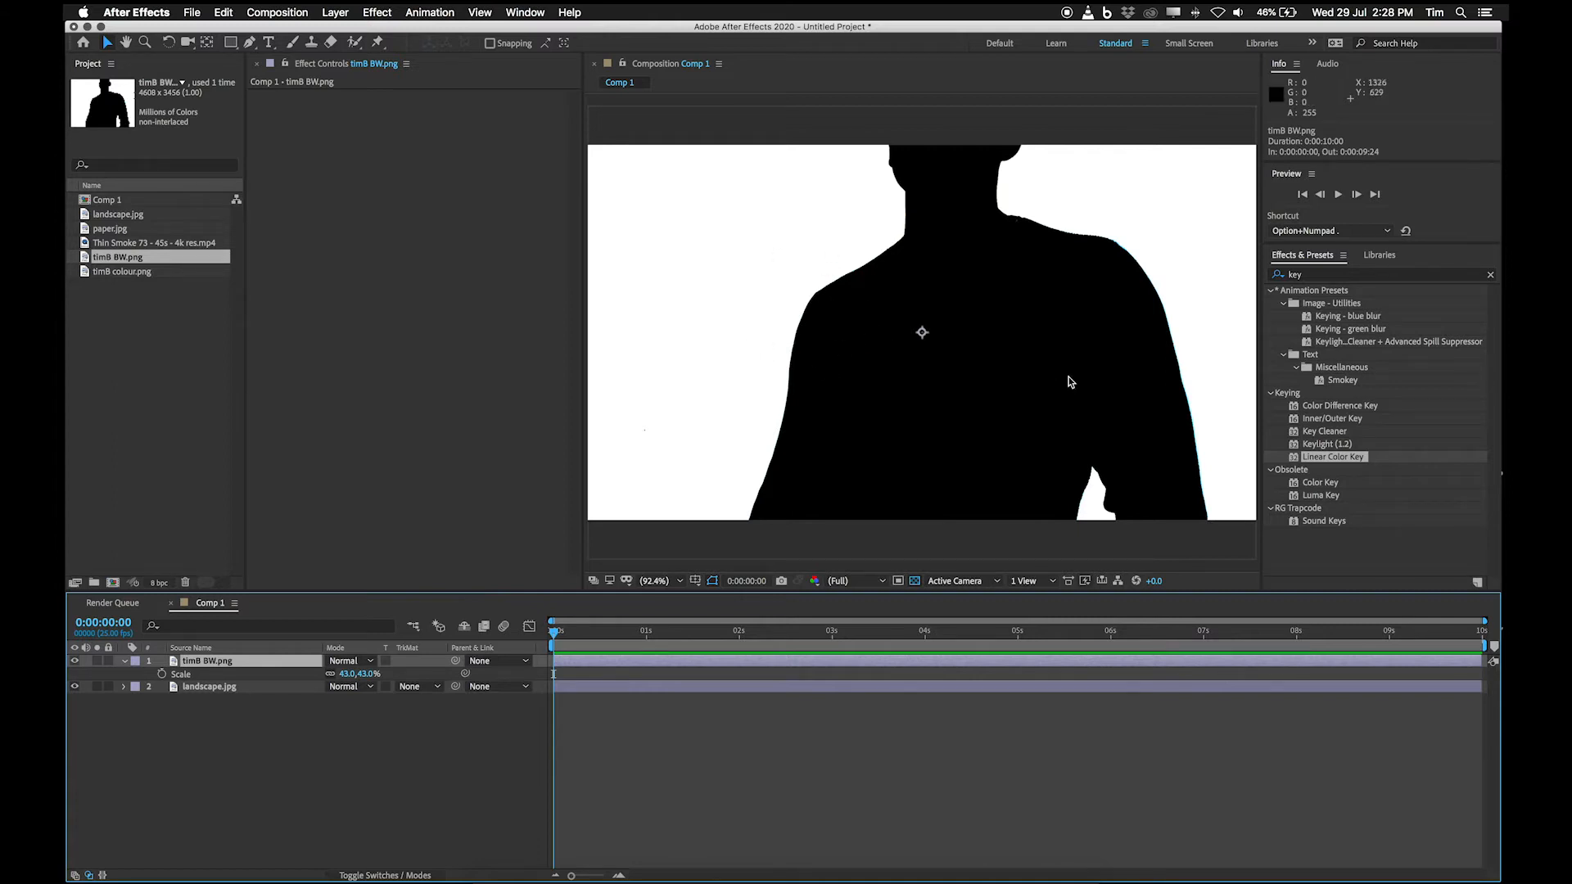
Set the landscape.jpg layer's track matte to Luma Matte using timB BW.png.
click(211, 684)
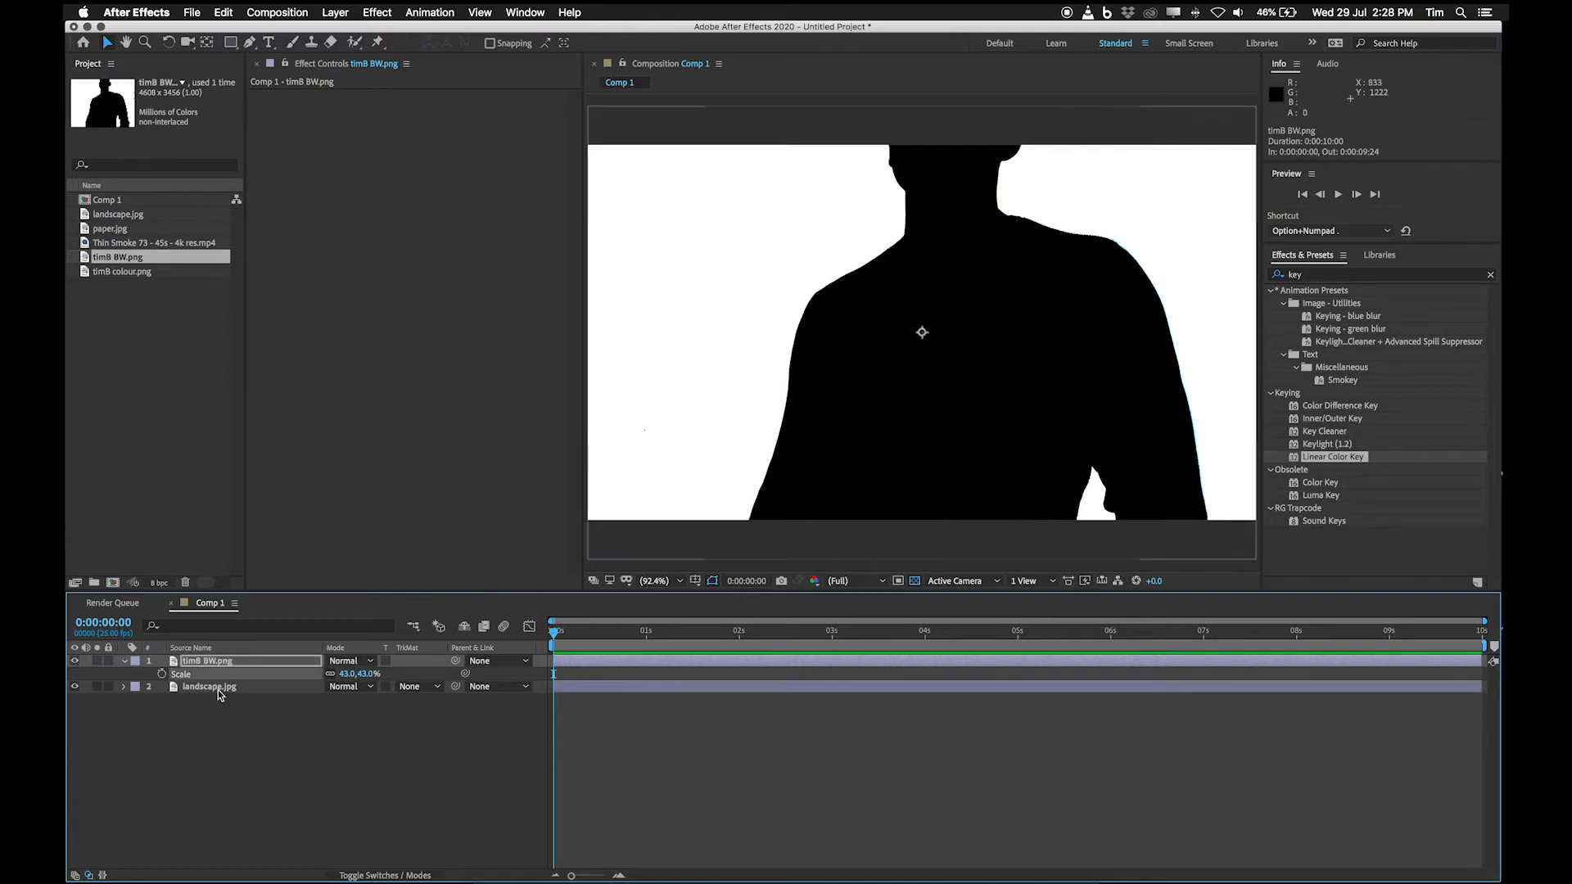
click(419, 687)
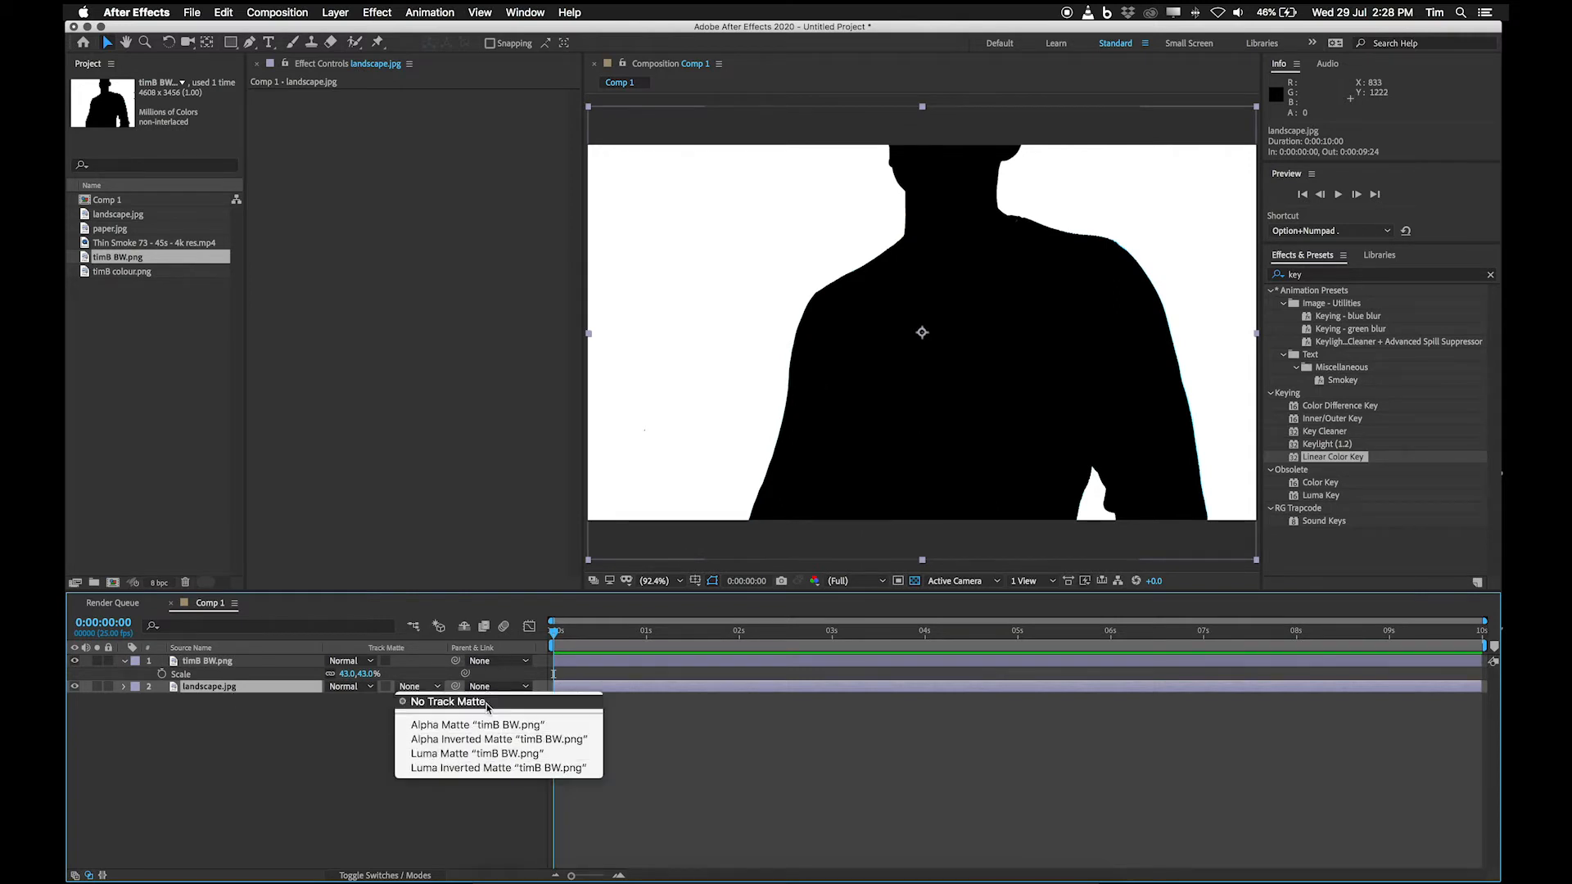
click(456, 754)
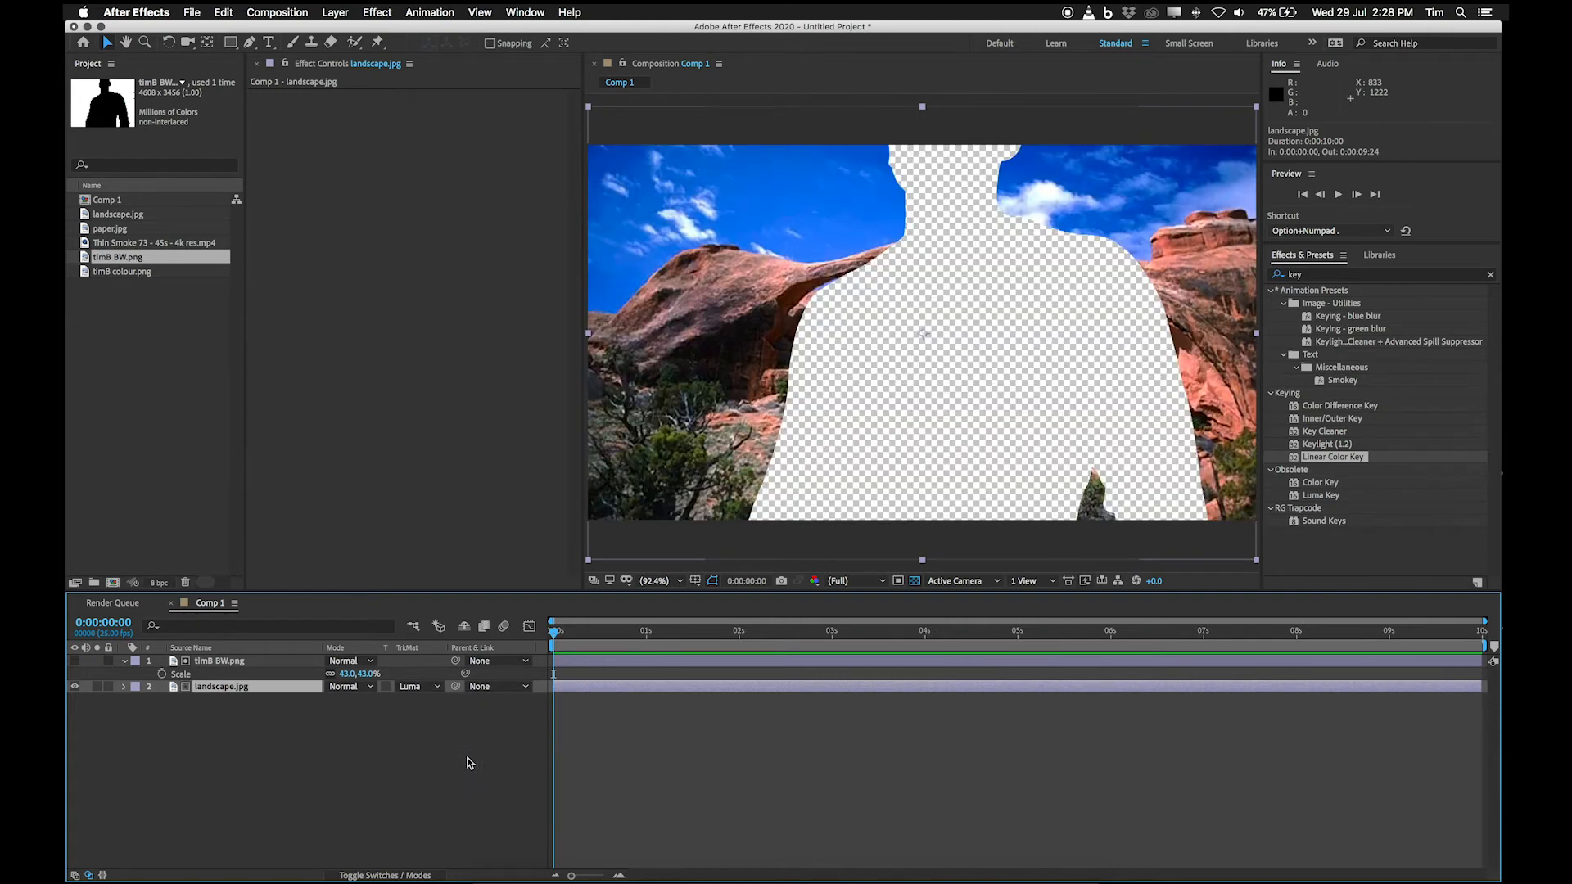
Compare with the title sequence in VLC and set landscape.jpg's track matte to Luma Inverted Matte using timB BW.png.
click(251, 663)
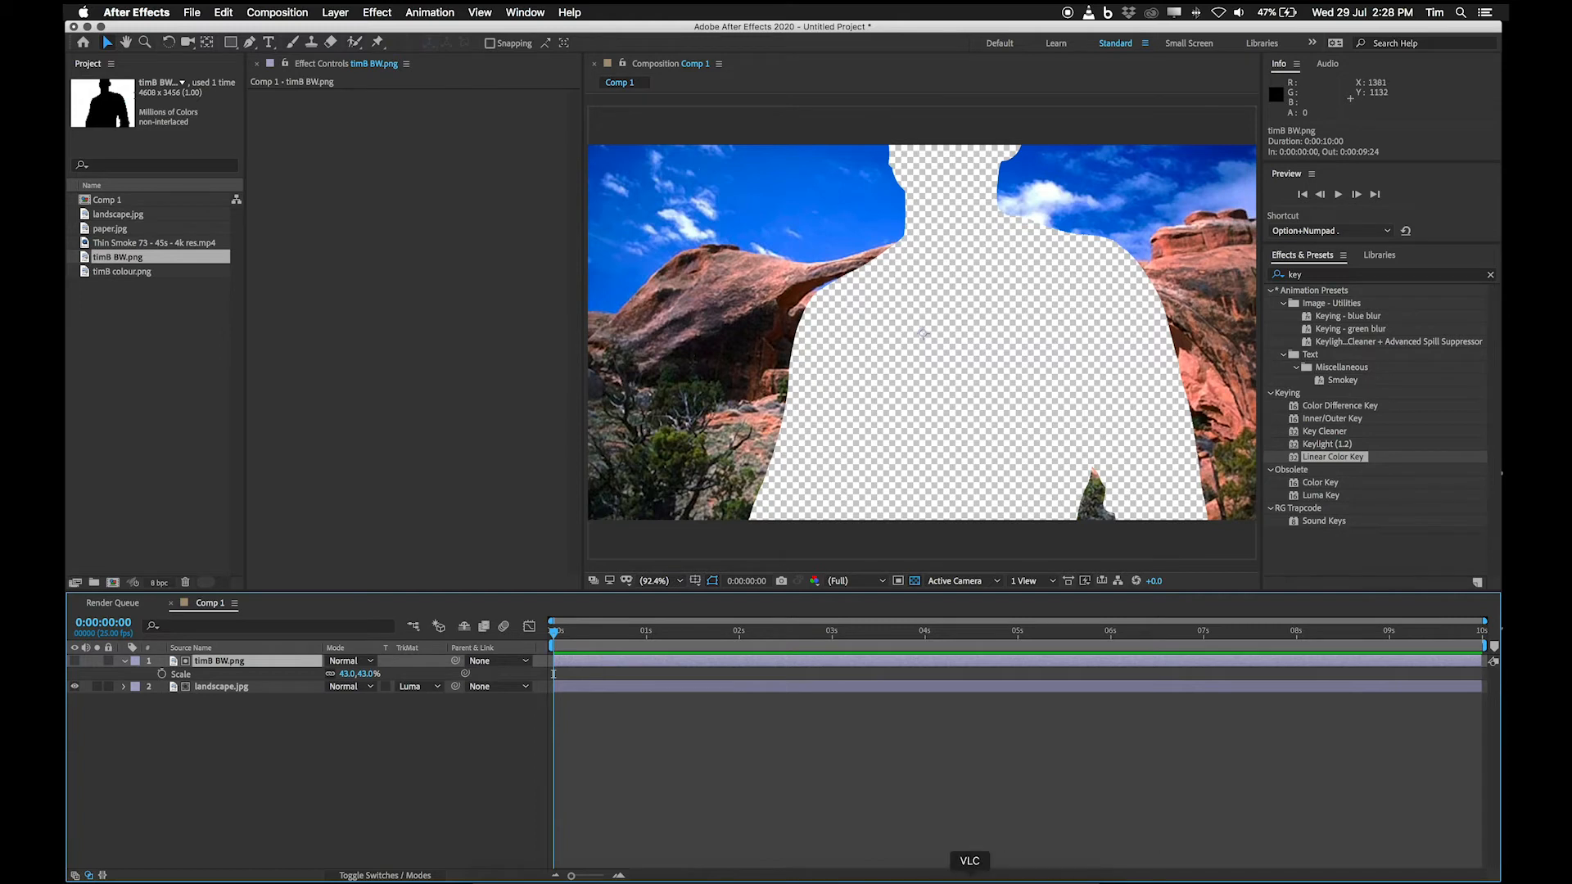
click(968, 873)
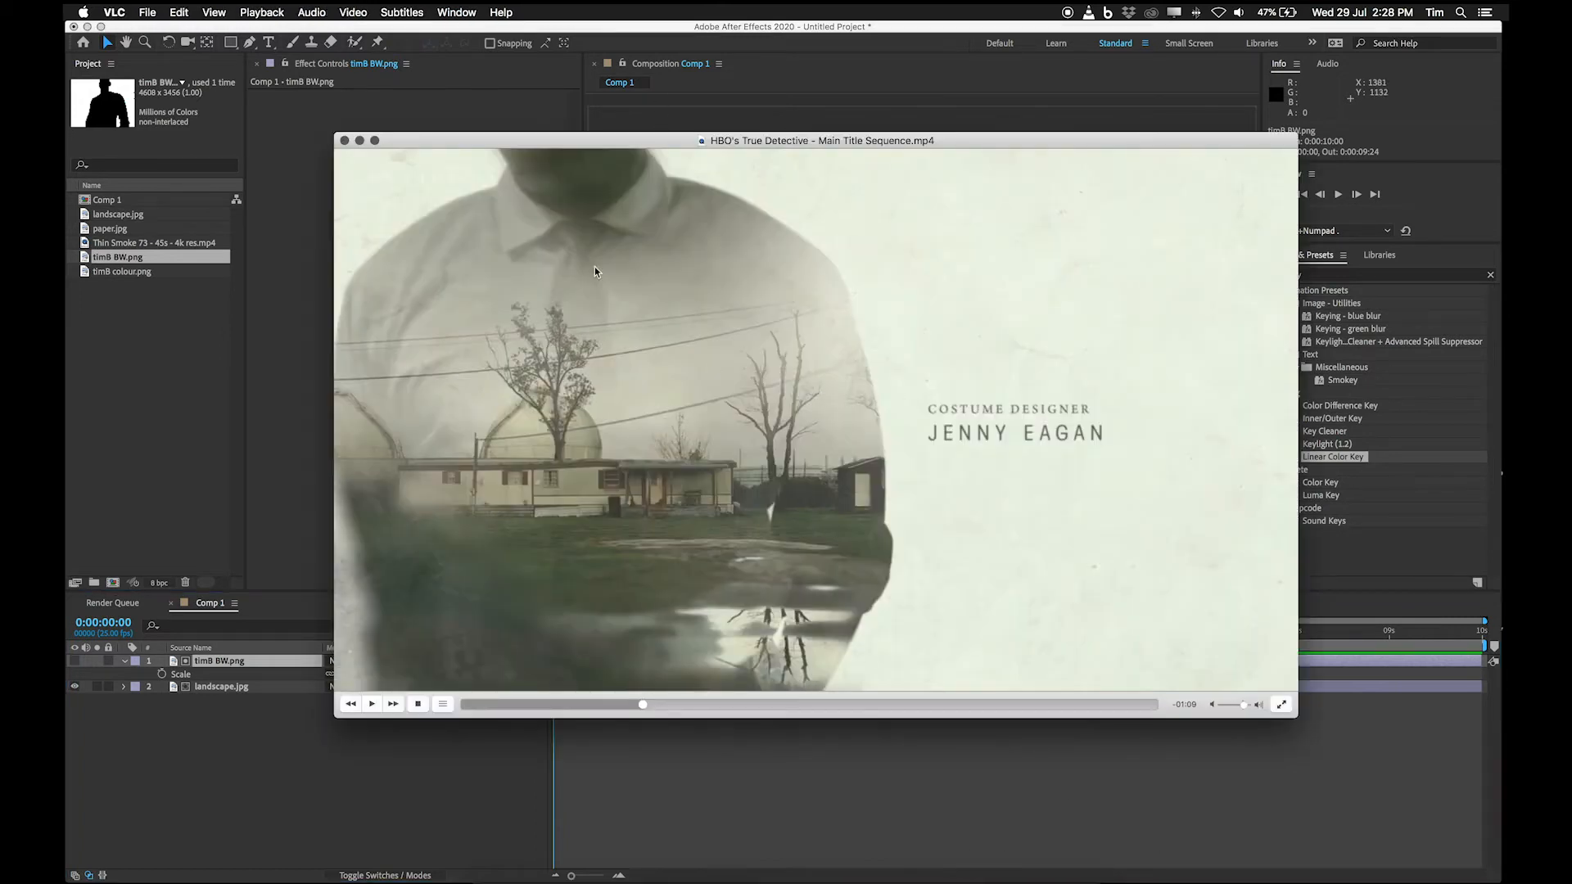
click(175, 835)
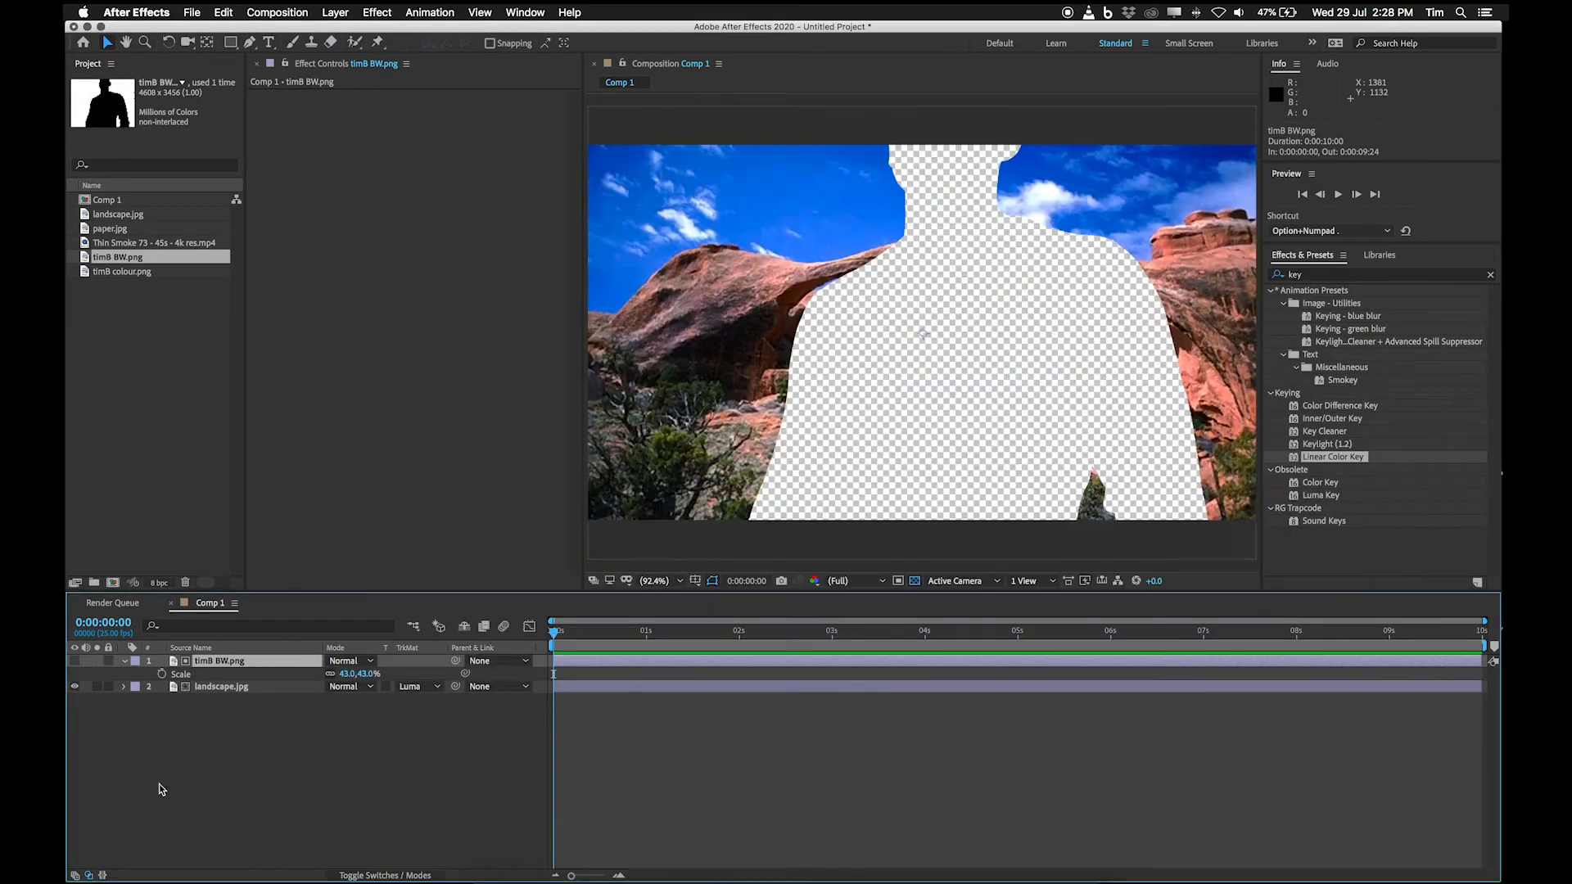
click(420, 686)
click(434, 770)
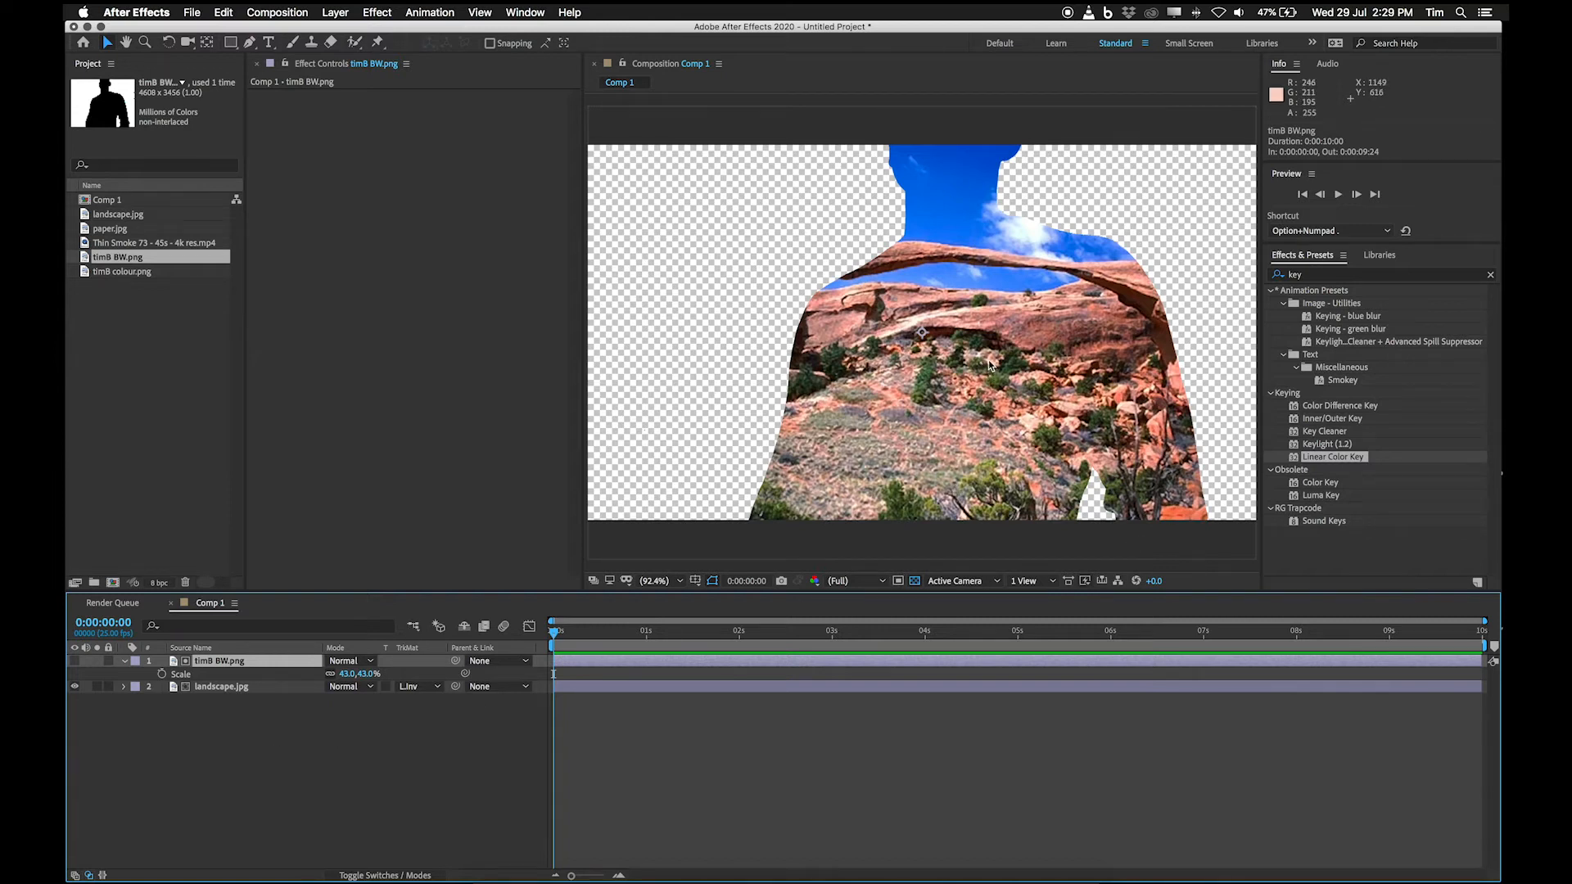
Reposition the landscape.jpg layer inside the silhouette to about 1402, 642.
click(1072, 479)
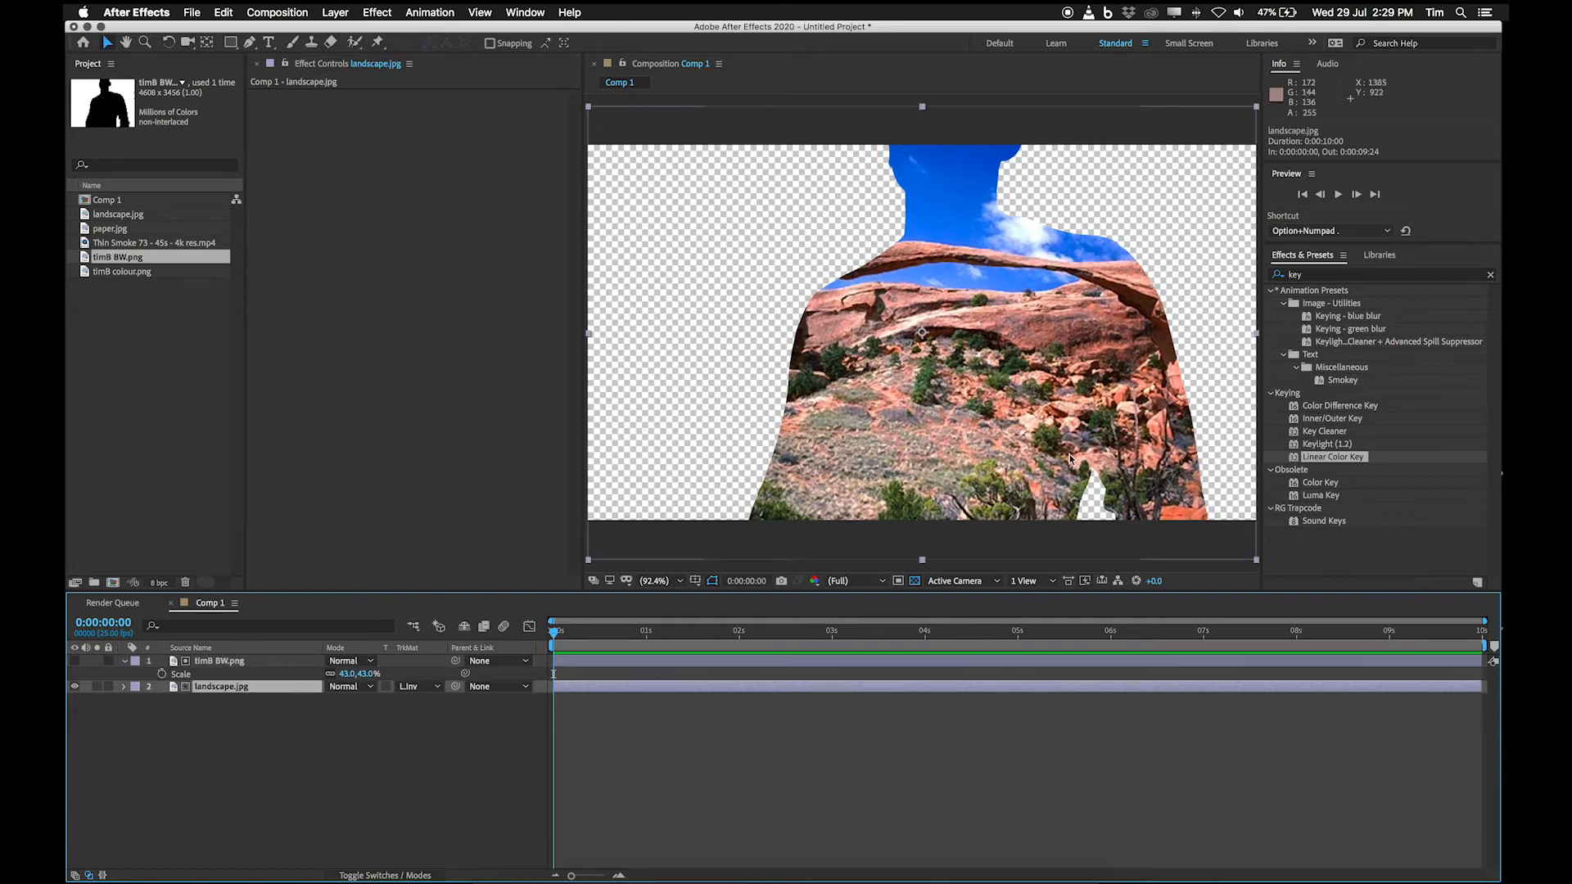
drag(1024, 408, 1005, 237)
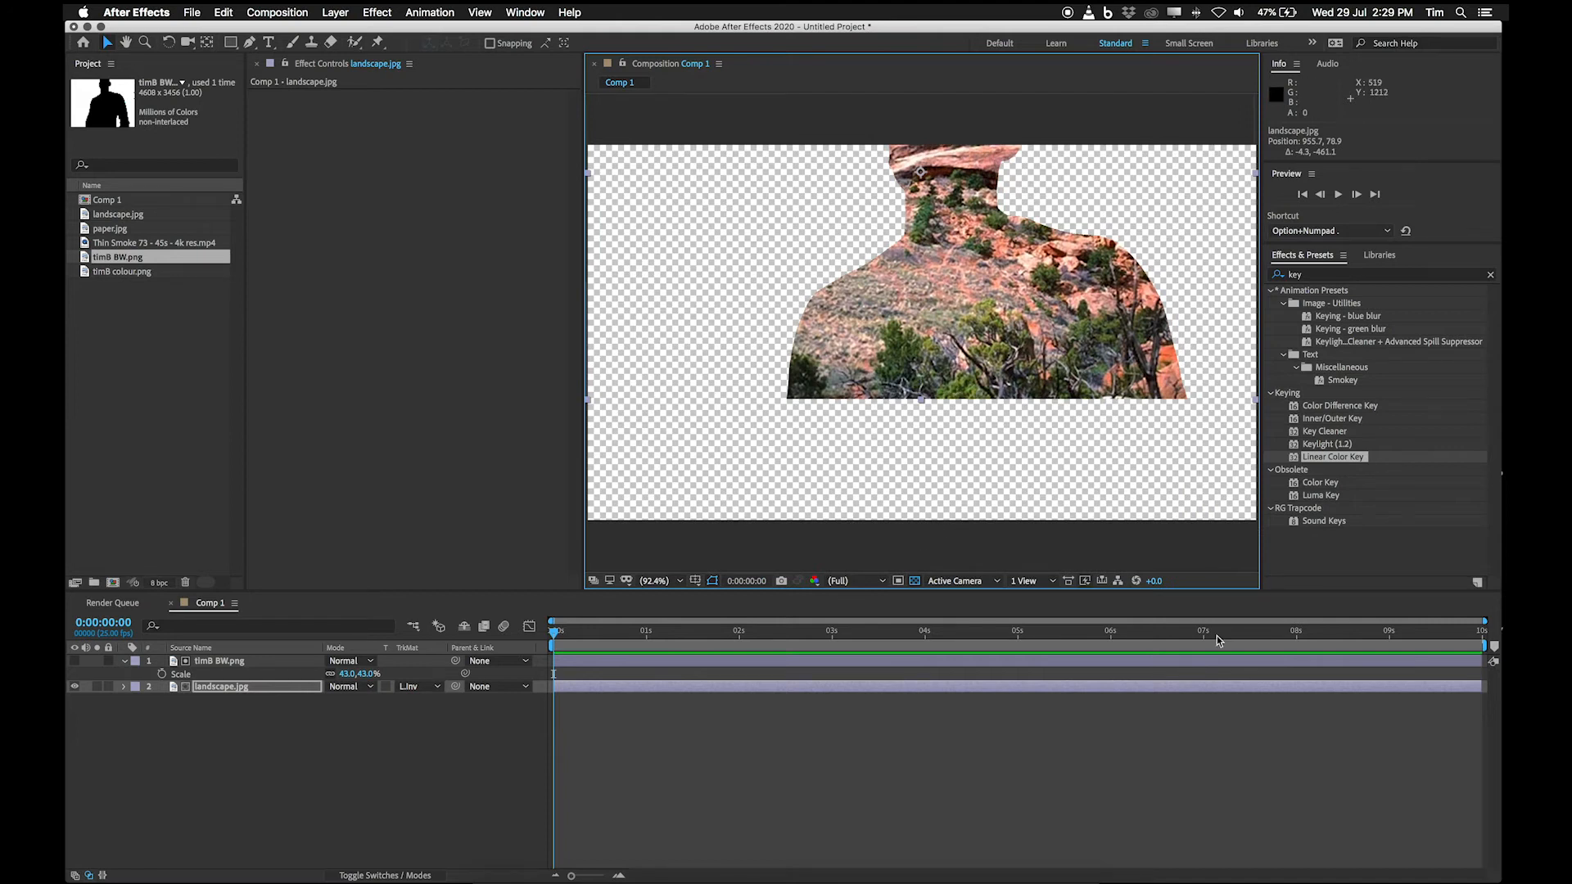
drag(1043, 285, 1156, 458)
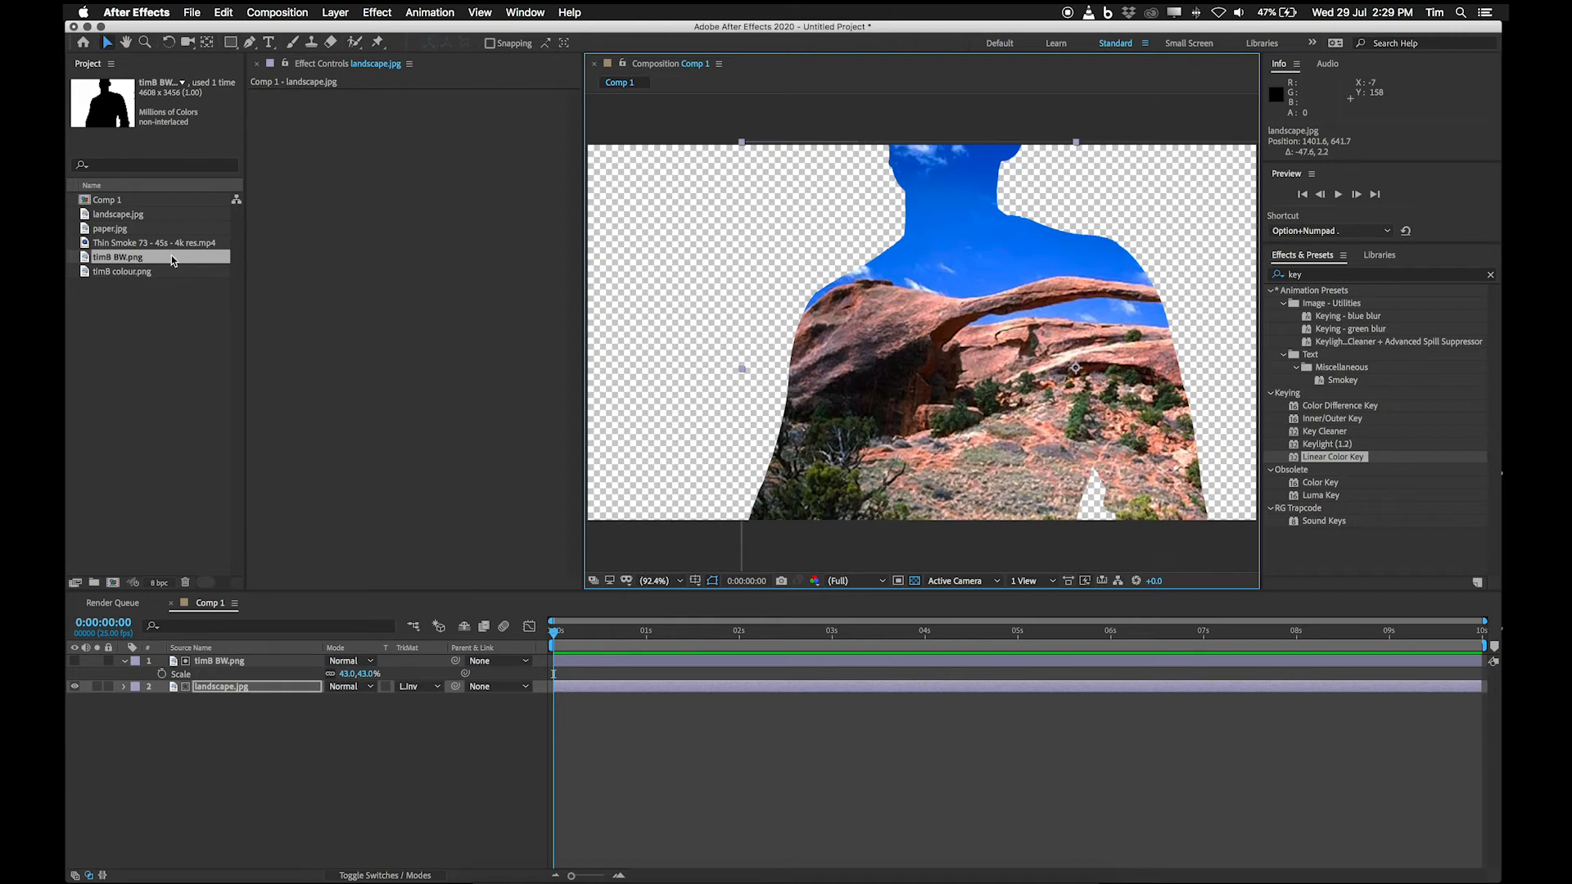
Add timB colour.png to Comp 1 beneath the landscape.jpg layer and set its scale to 43%.
click(148, 272)
drag(175, 274, 239, 720)
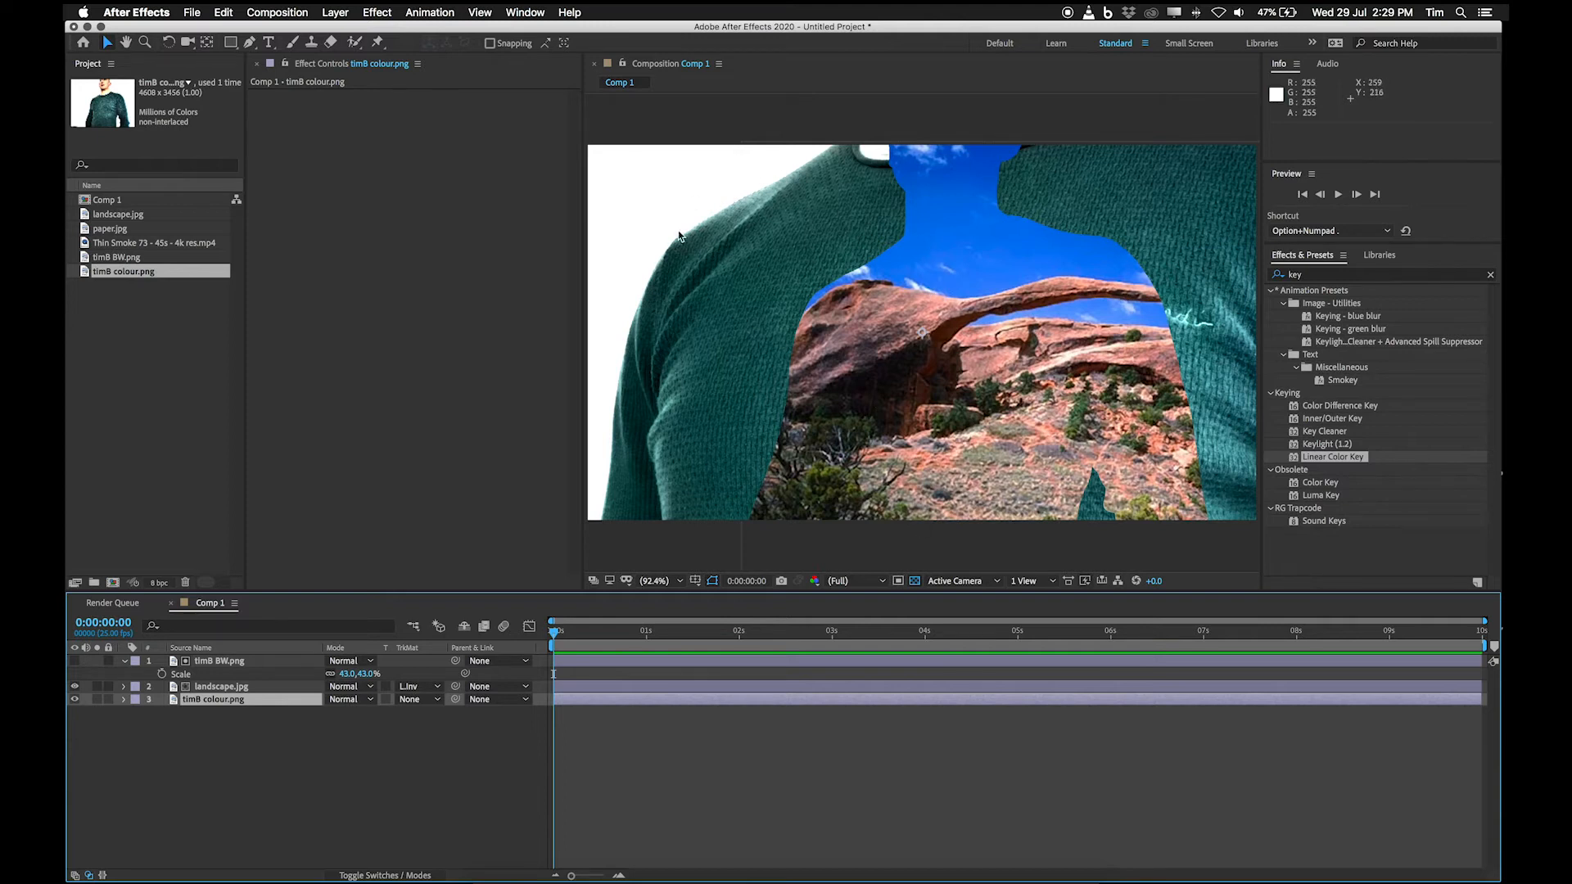
click(234, 662)
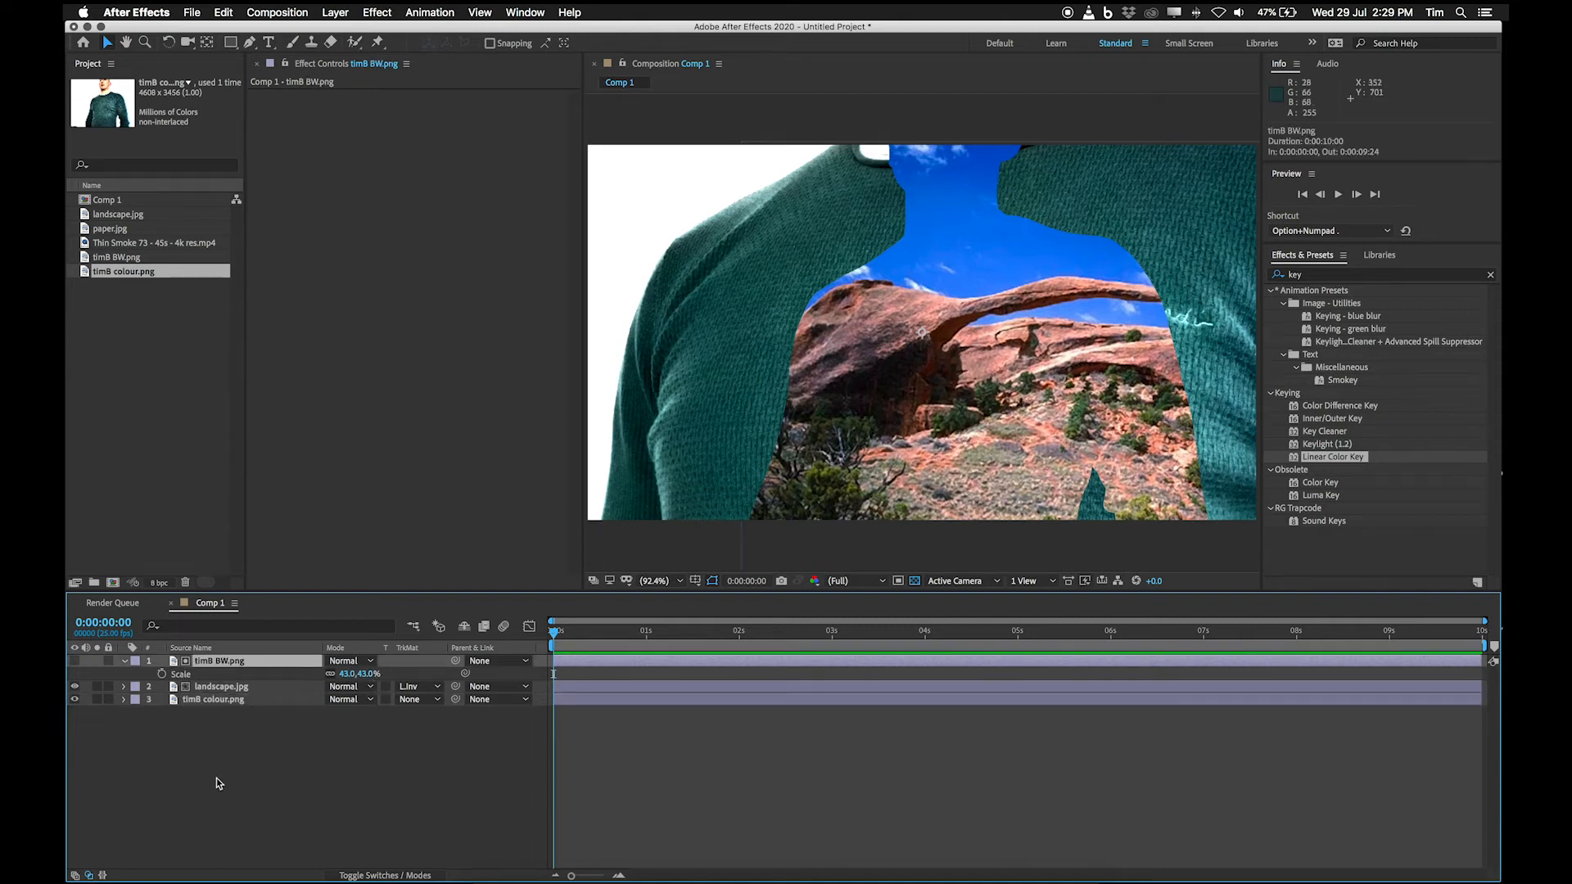
click(218, 700)
key(s)
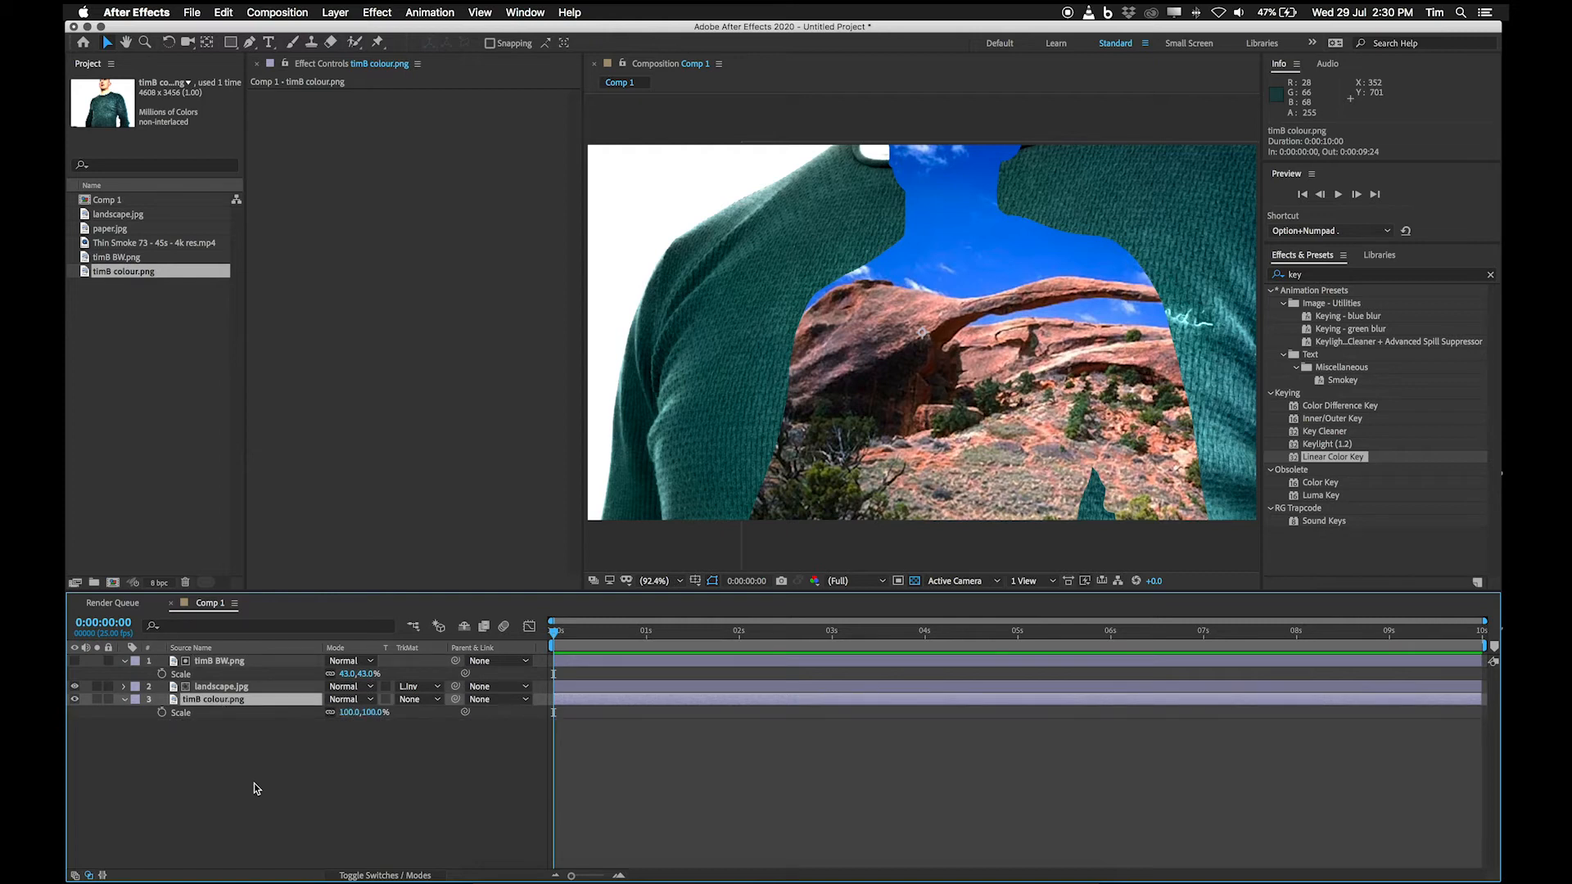
click(364, 712)
text(43)
key(Return)
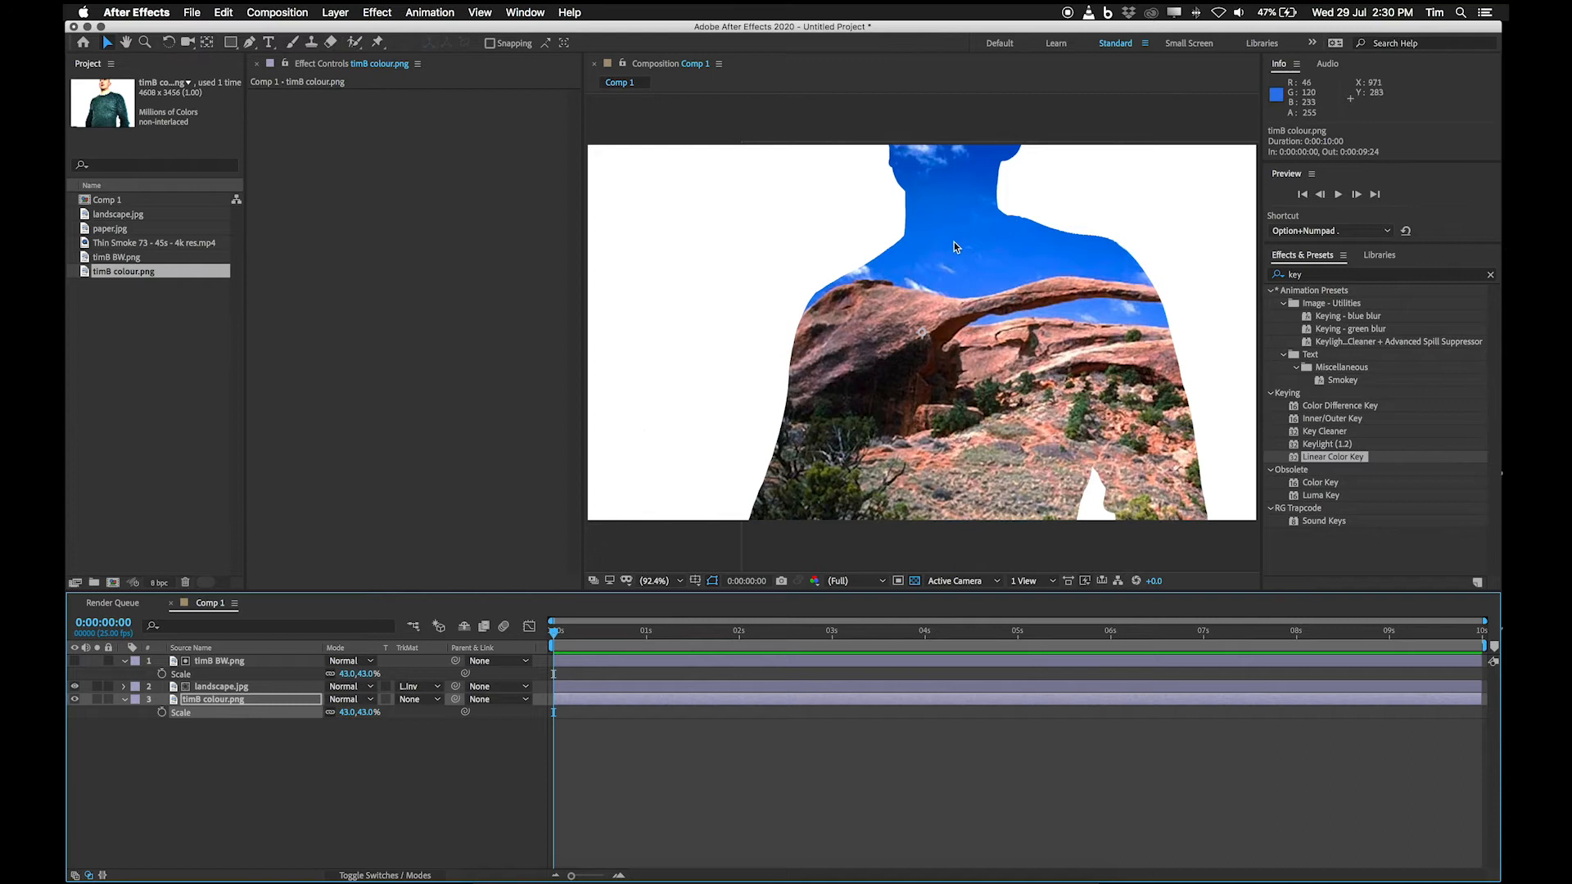
Hide and reshow the landscape.jpg layer several times to check its alignment with the colour photo beneath.
click(75, 687)
click(75, 687)
click(75, 688)
click(75, 688)
click(76, 688)
click(76, 687)
Try moving the timB BW.png matte layer to about 1267, 453.
click(229, 661)
drag(766, 409, 1004, 342)
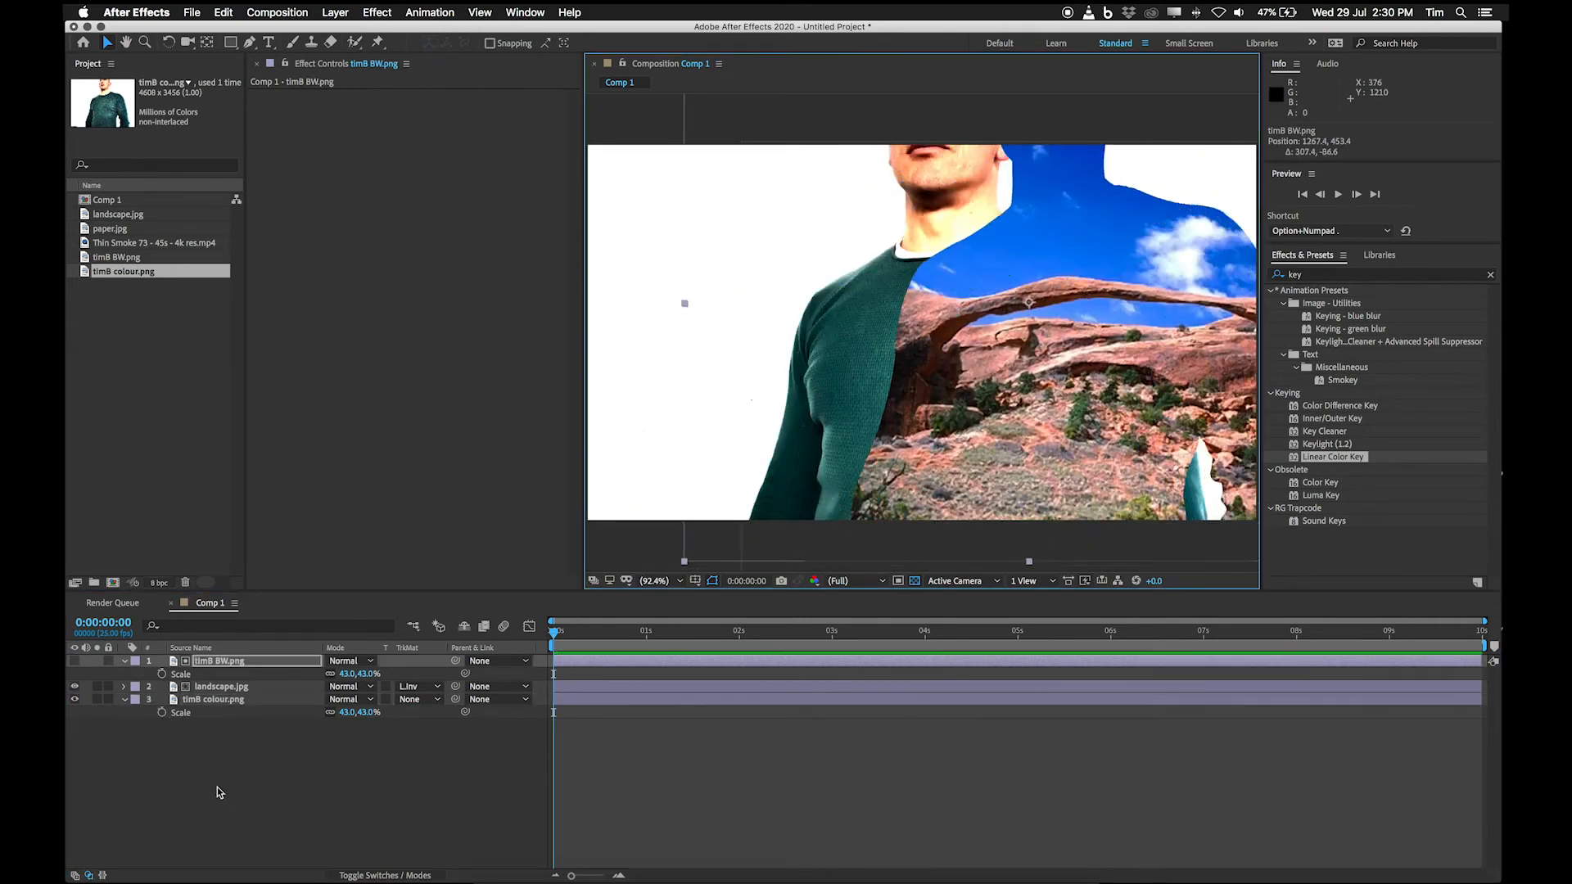
Copy the timB BW.png layer's position value of 1267.4, 453.4 onto the timB colour.png layer.
click(217, 700)
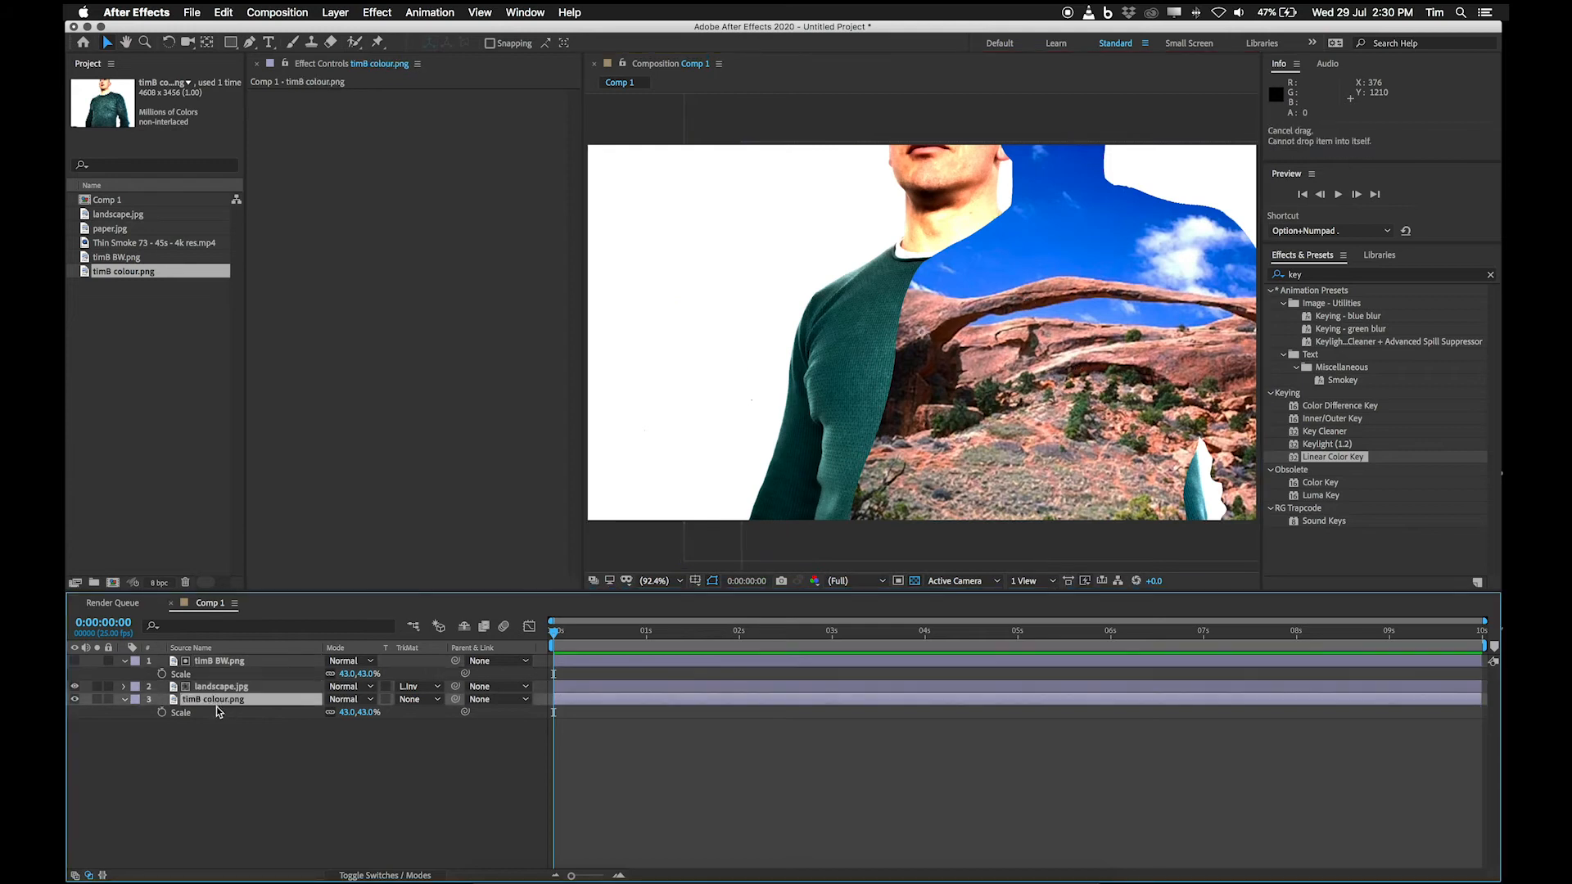
click(220, 663)
key(p)
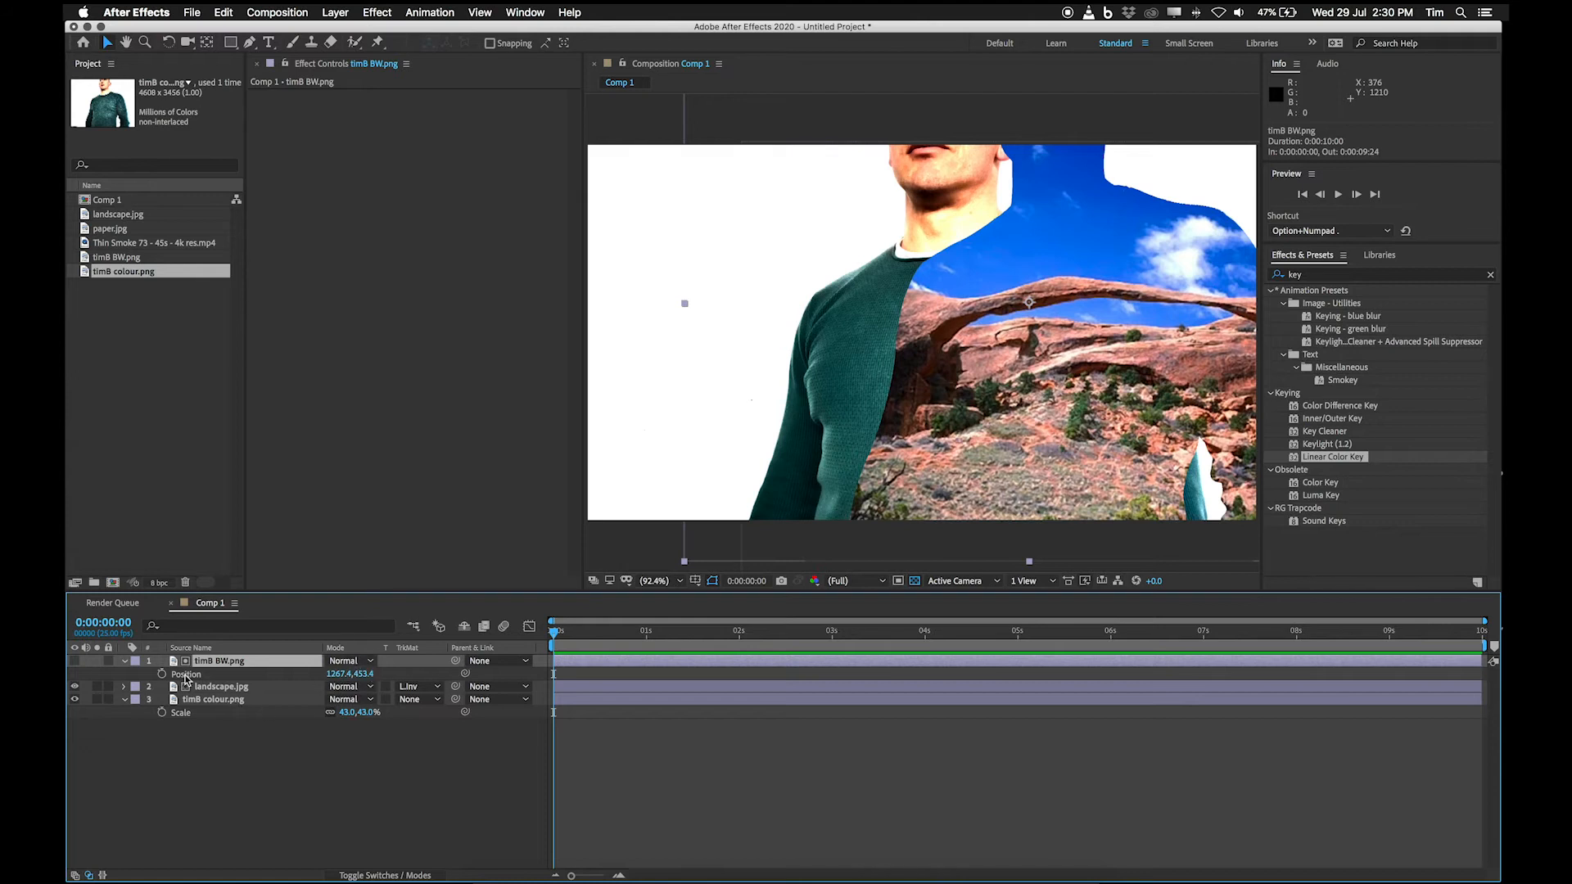
key(Return)
click(207, 701)
key(p)
click(182, 714)
key(super+v)
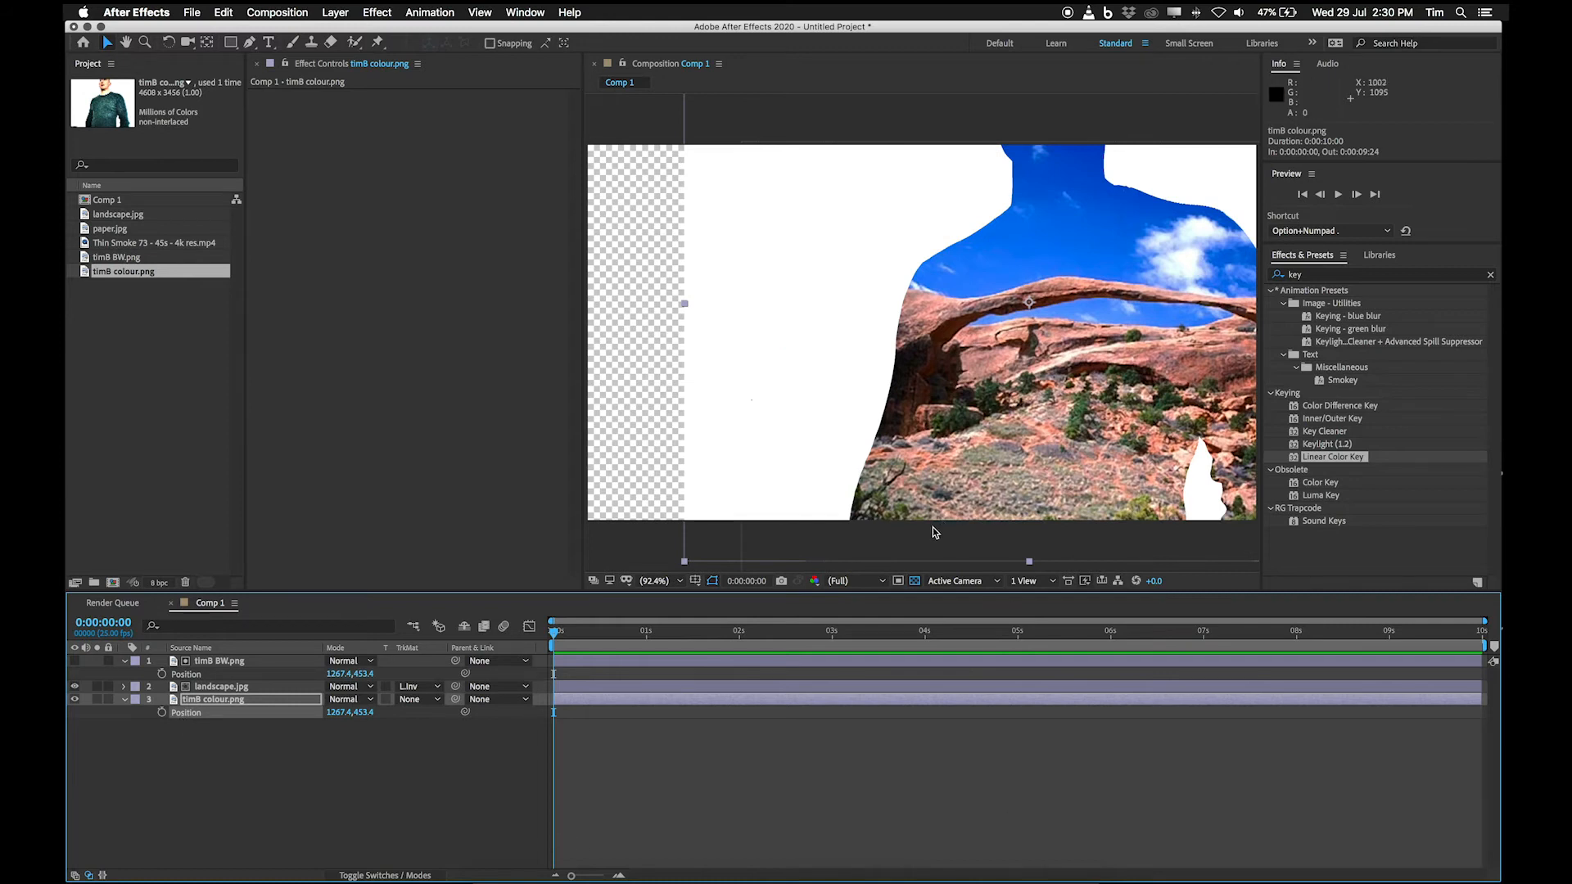
Undo the position changes on both timB layers, and hide and reshow landscape.jpg to check the alignment.
key(super+z)
key(super+z)
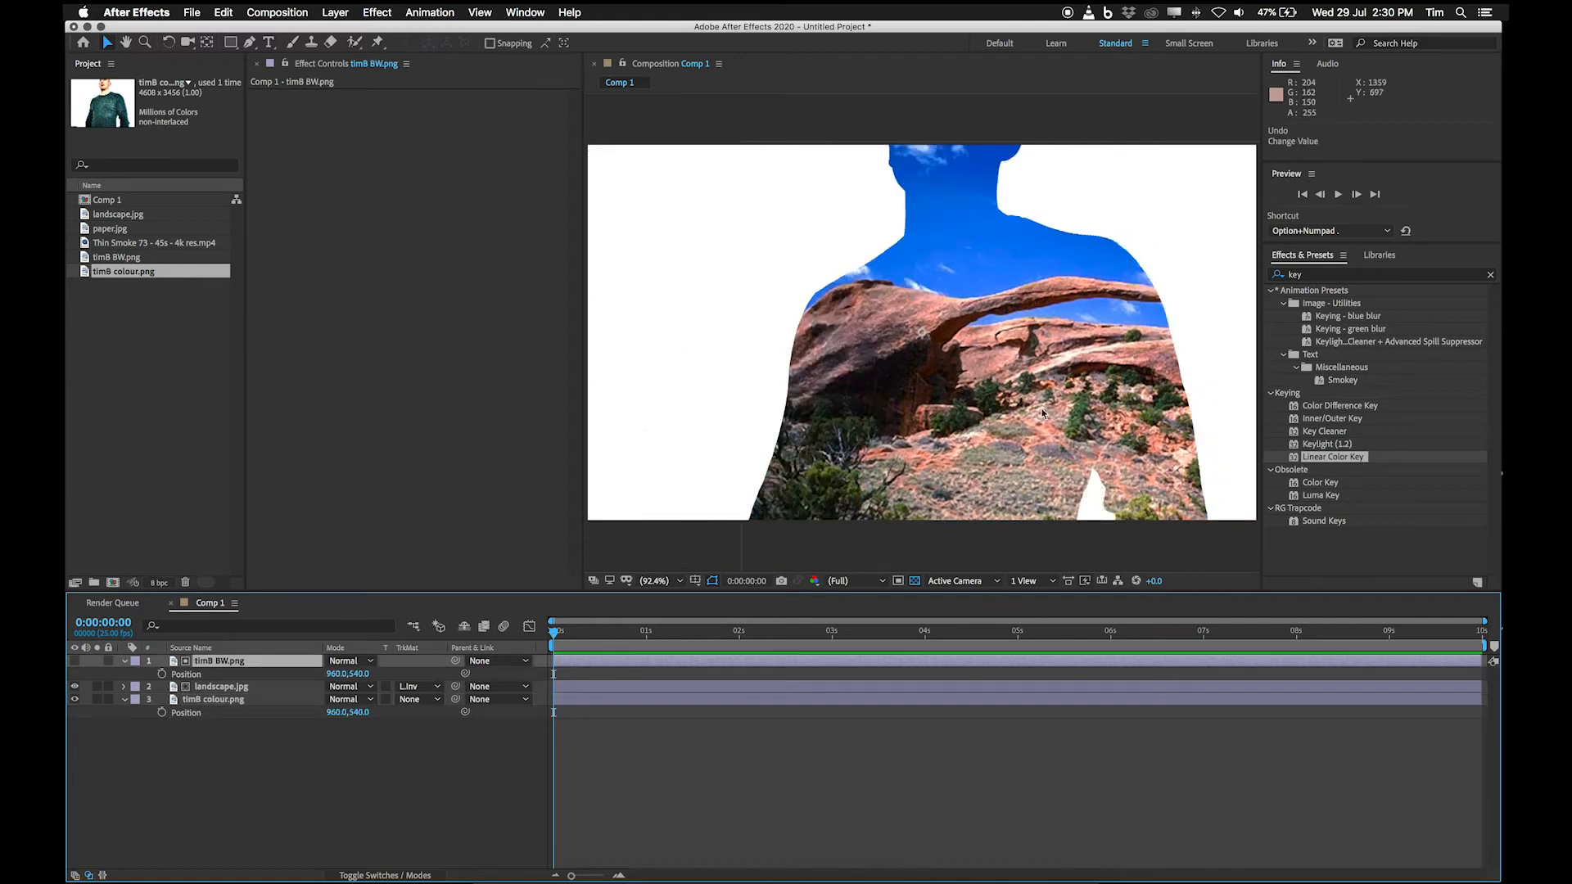
click(215, 698)
key(super+alt+shift+v)
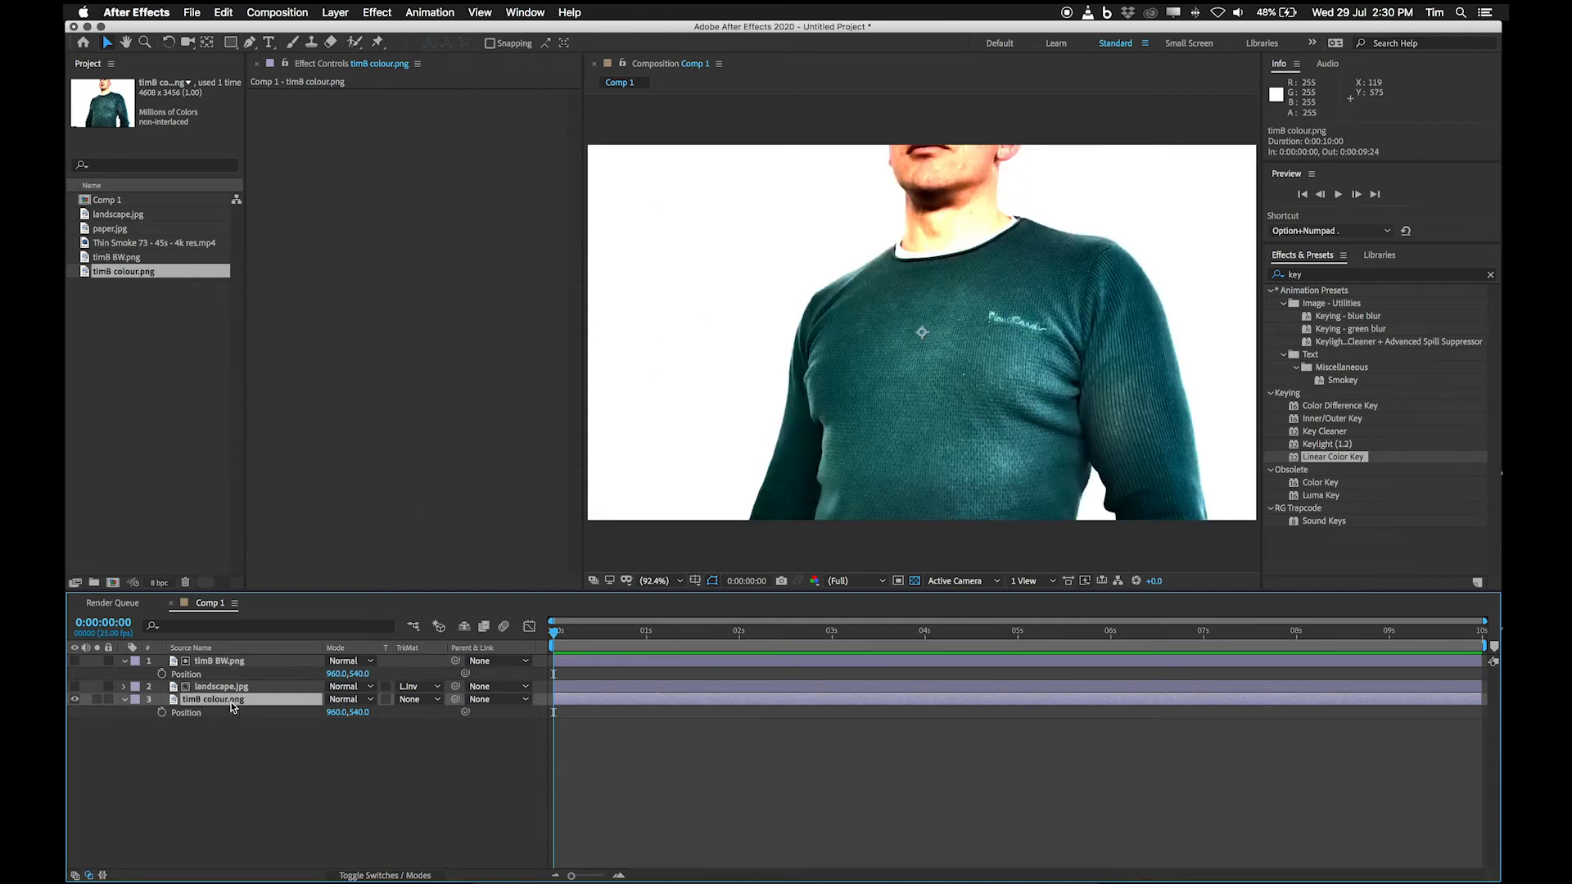
click(75, 686)
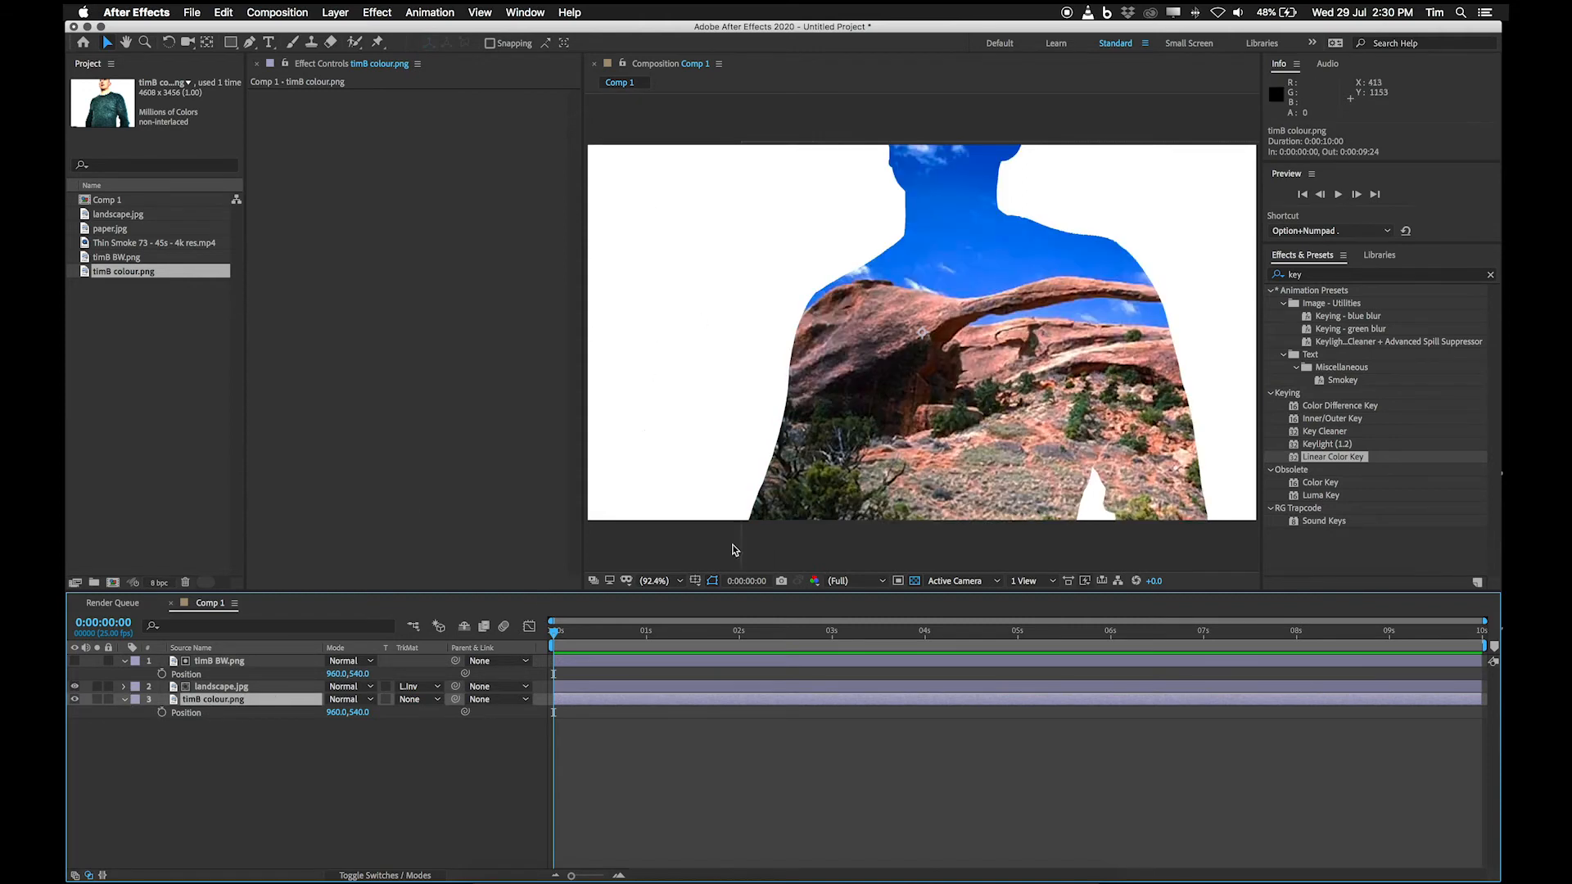
Show layer names instead of source names in the timeline and compare the composition with the title sequence in VLC.
click(195, 647)
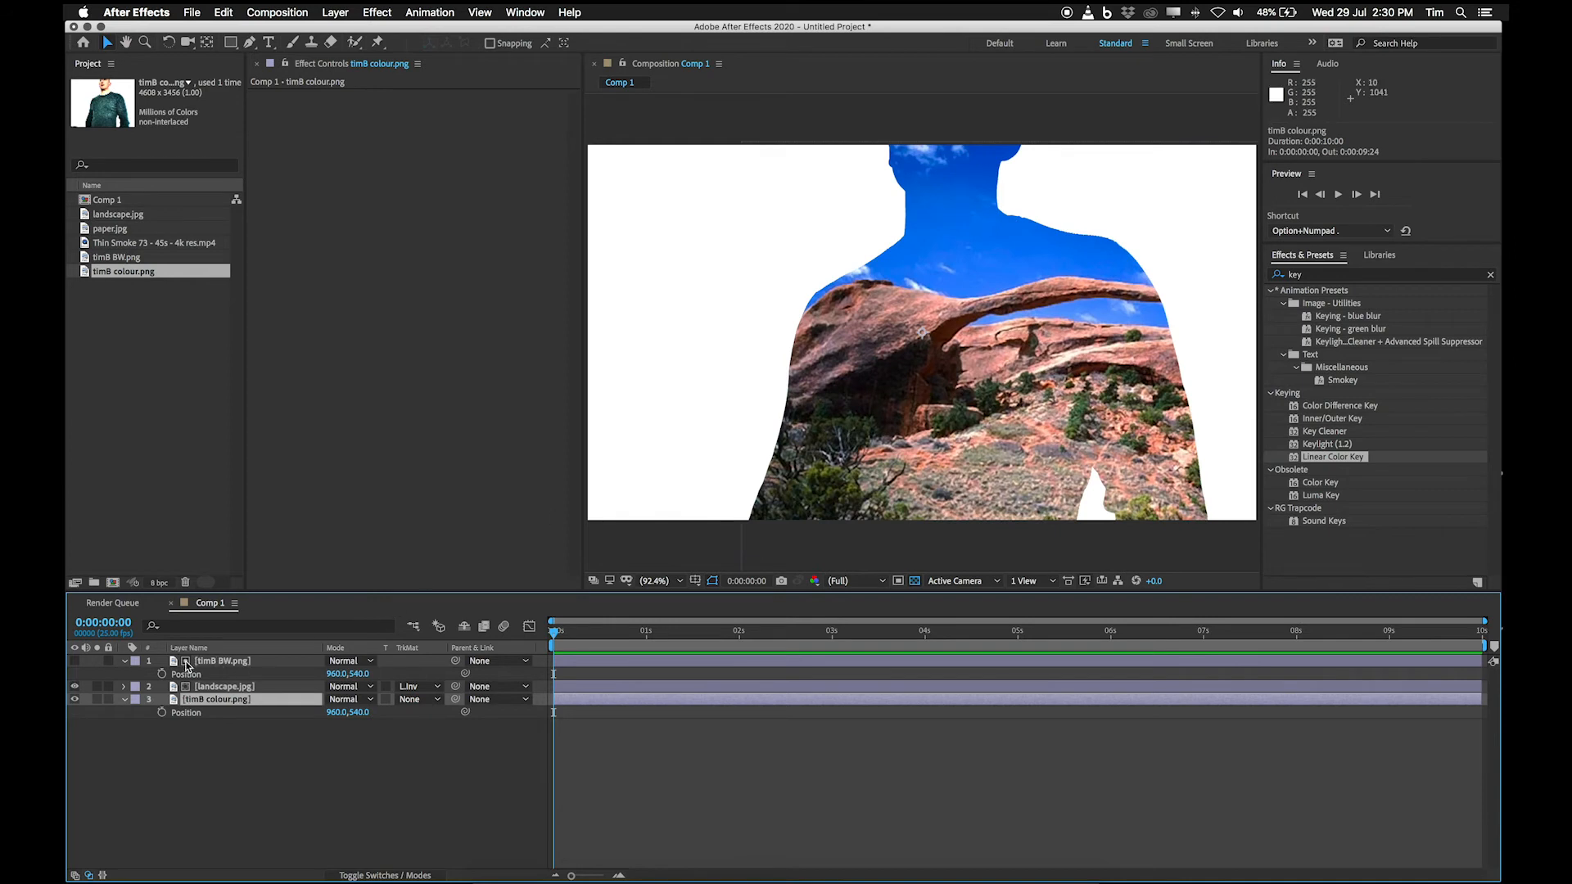
click(219, 662)
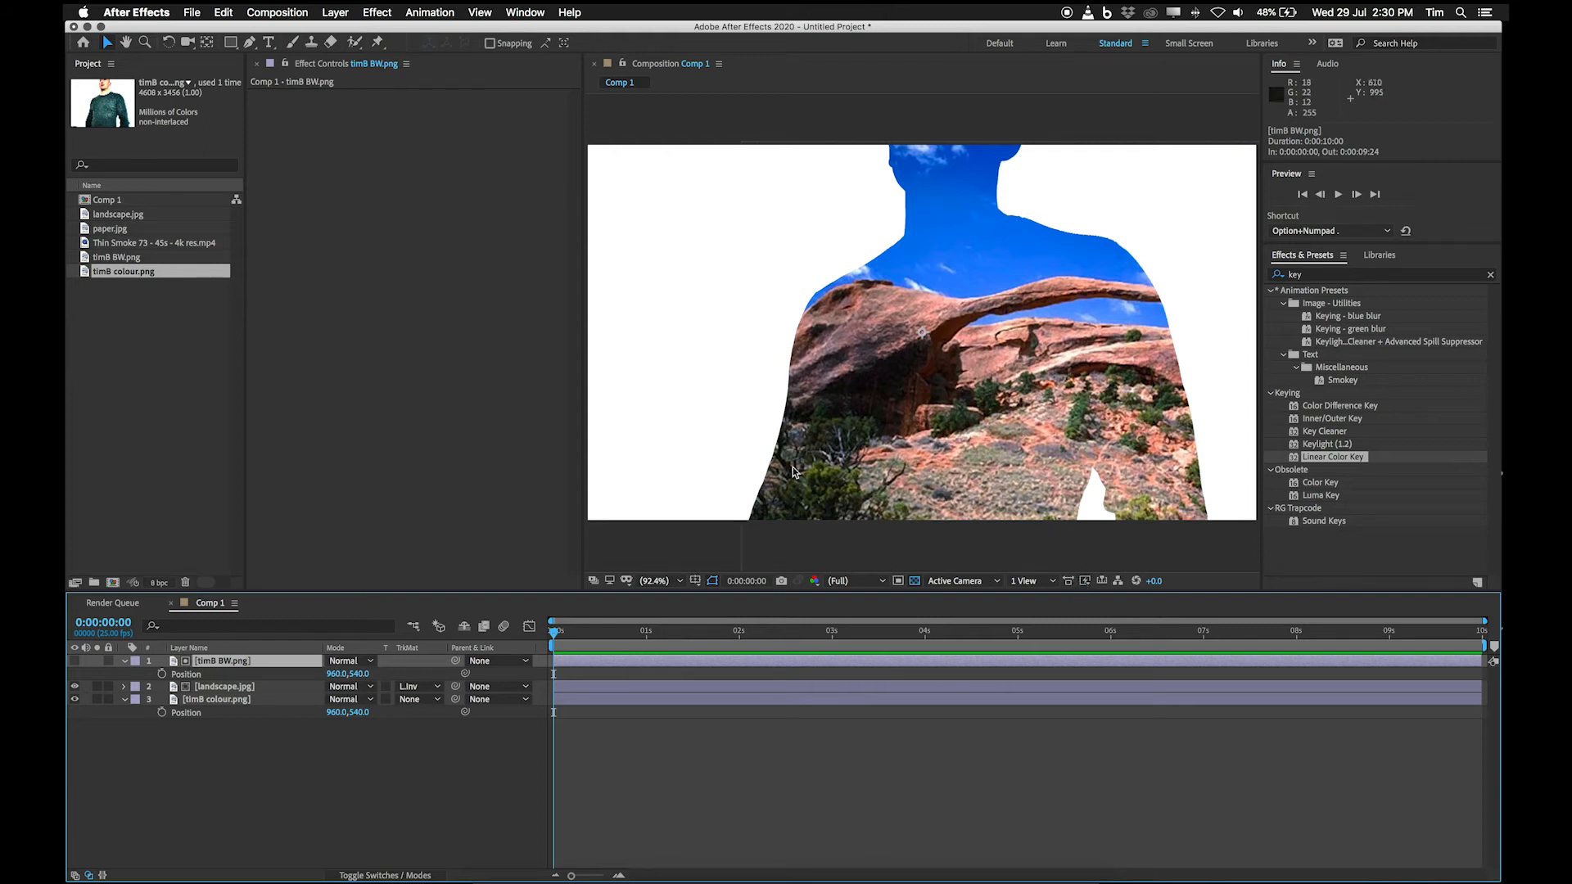
click(970, 877)
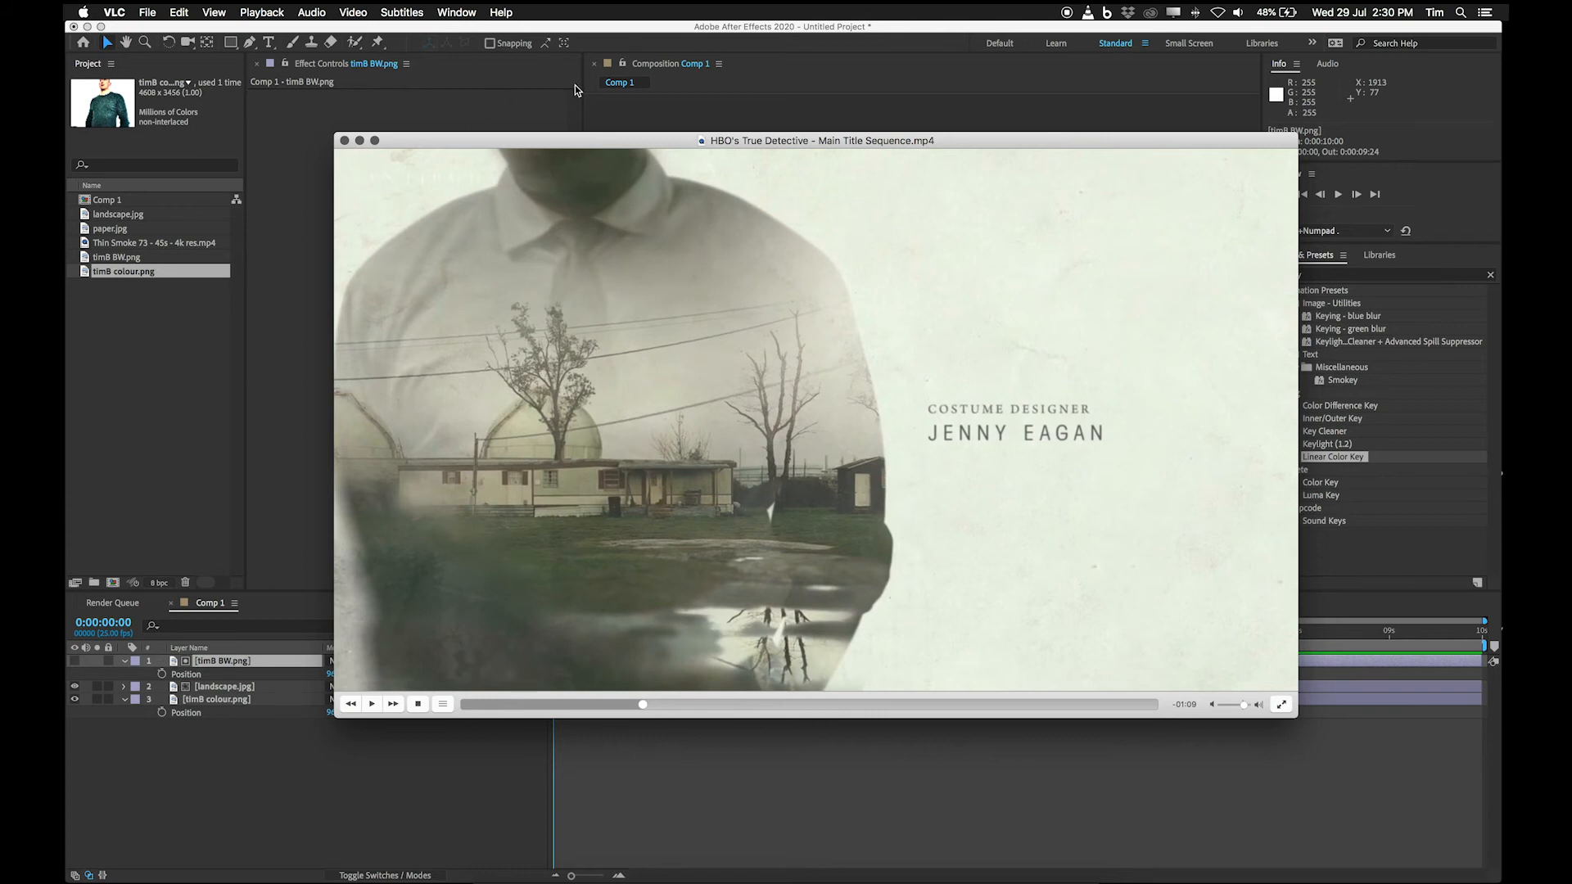
click(255, 774)
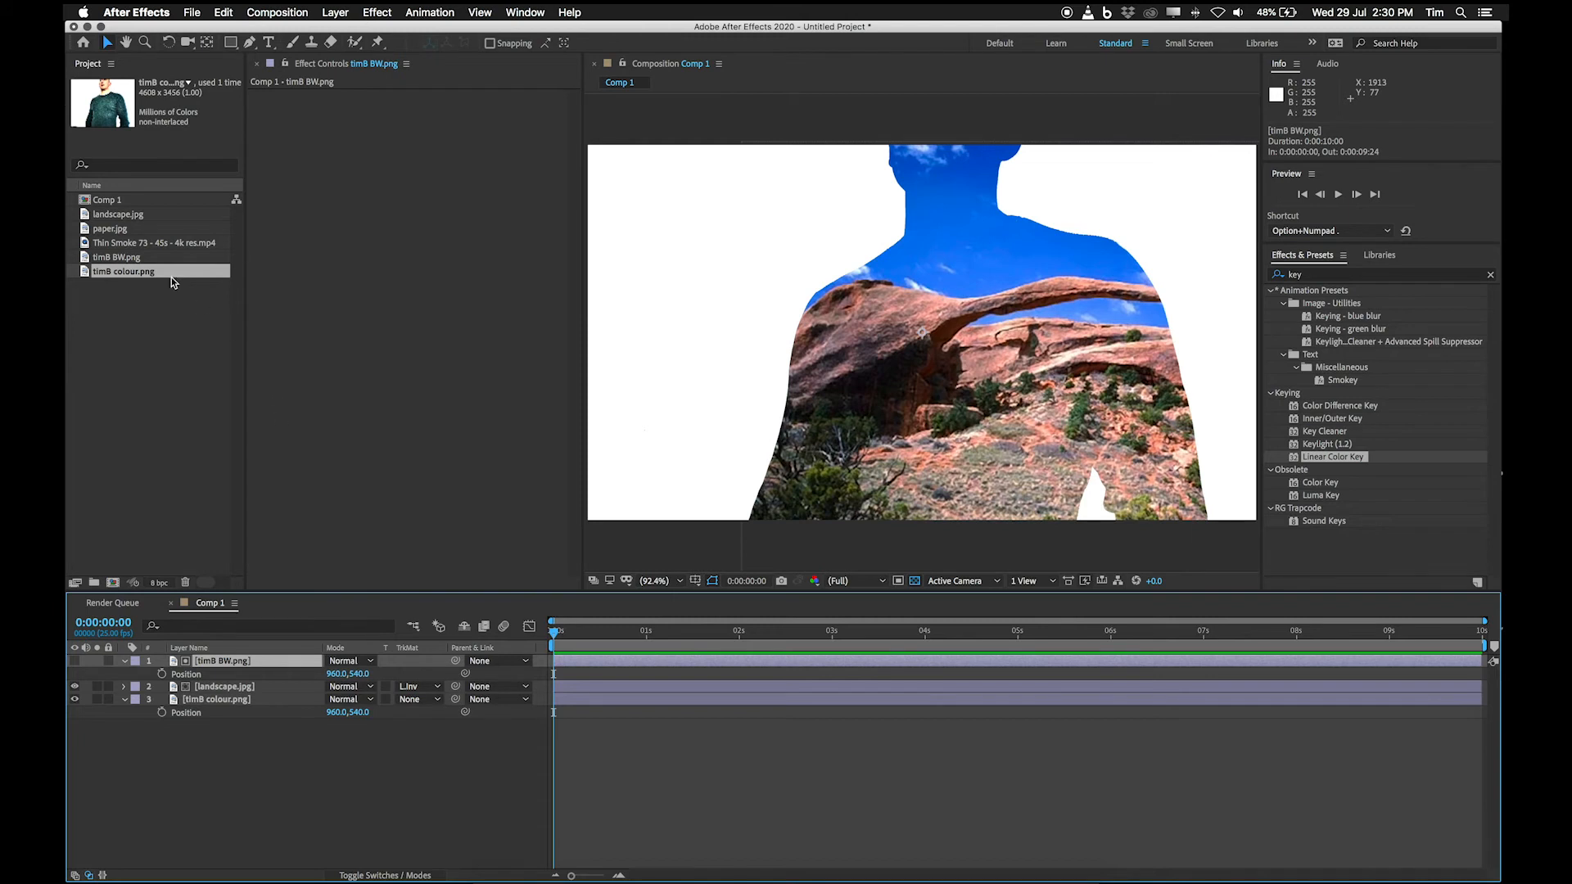
Add a second timB colour.png layer above all other layers and set its scale to 43%, matching timB BW.png.
drag(162, 267, 239, 662)
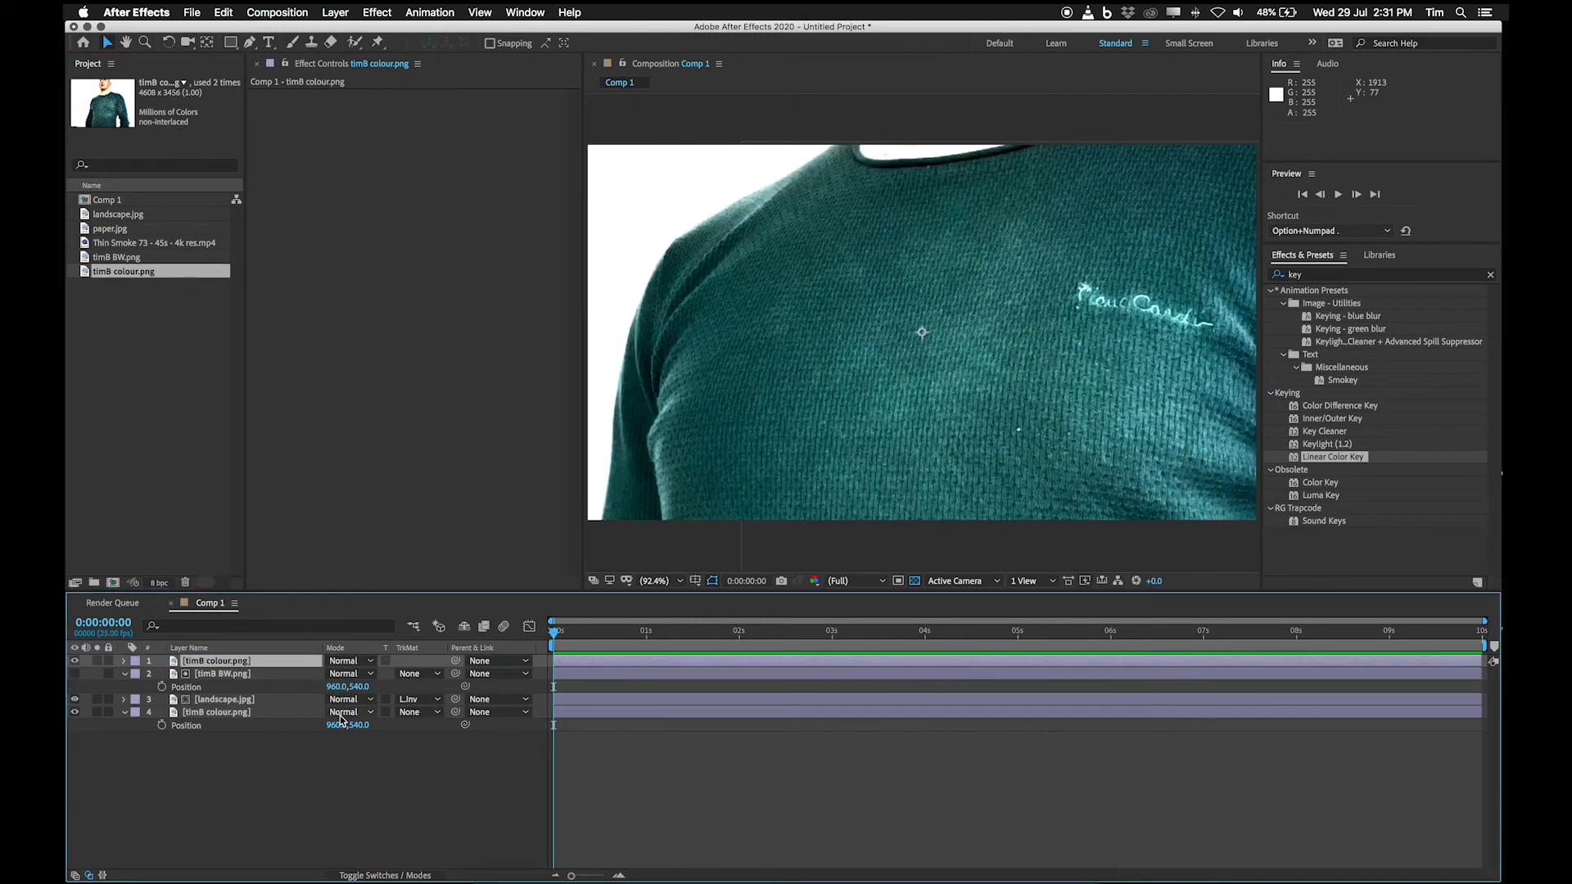
click(237, 678)
key(s)
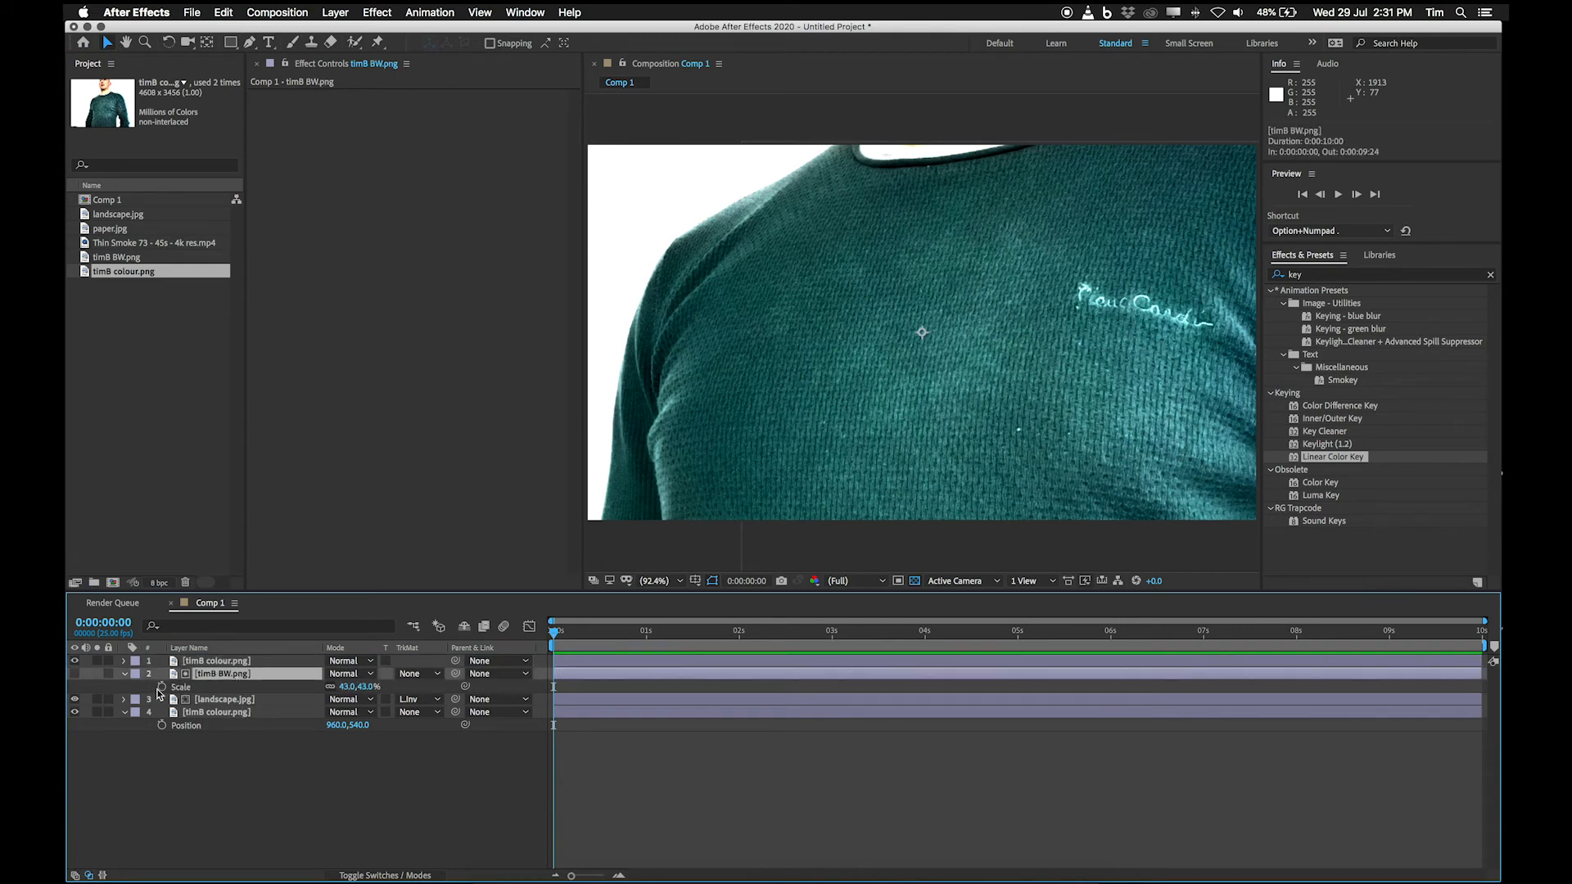
click(215, 665)
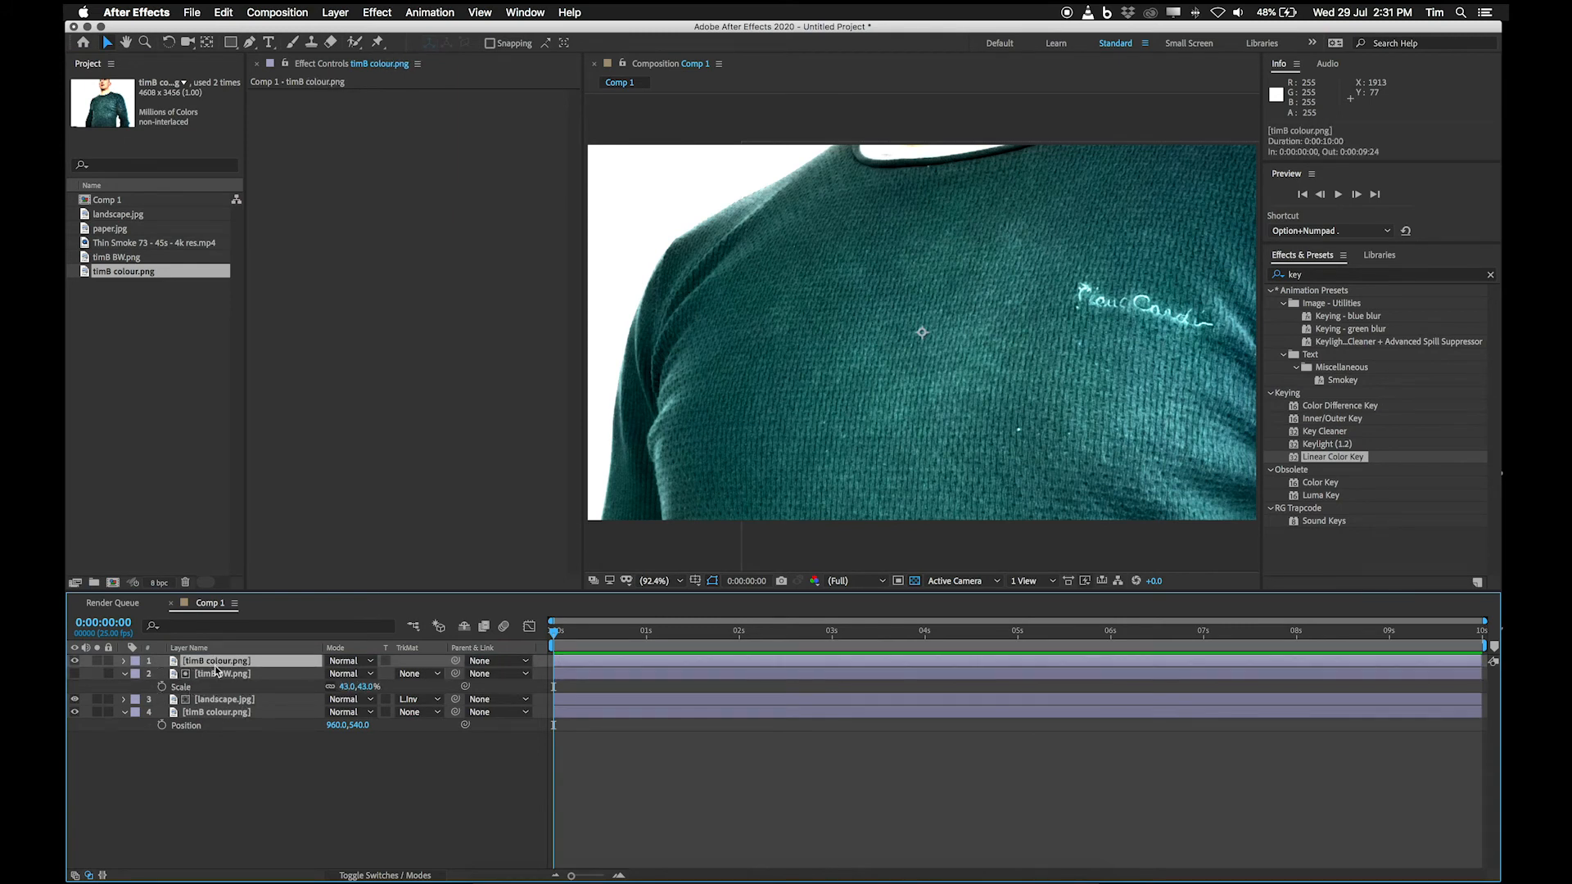
key(s)
click(348, 674)
text(43)
key(Return)
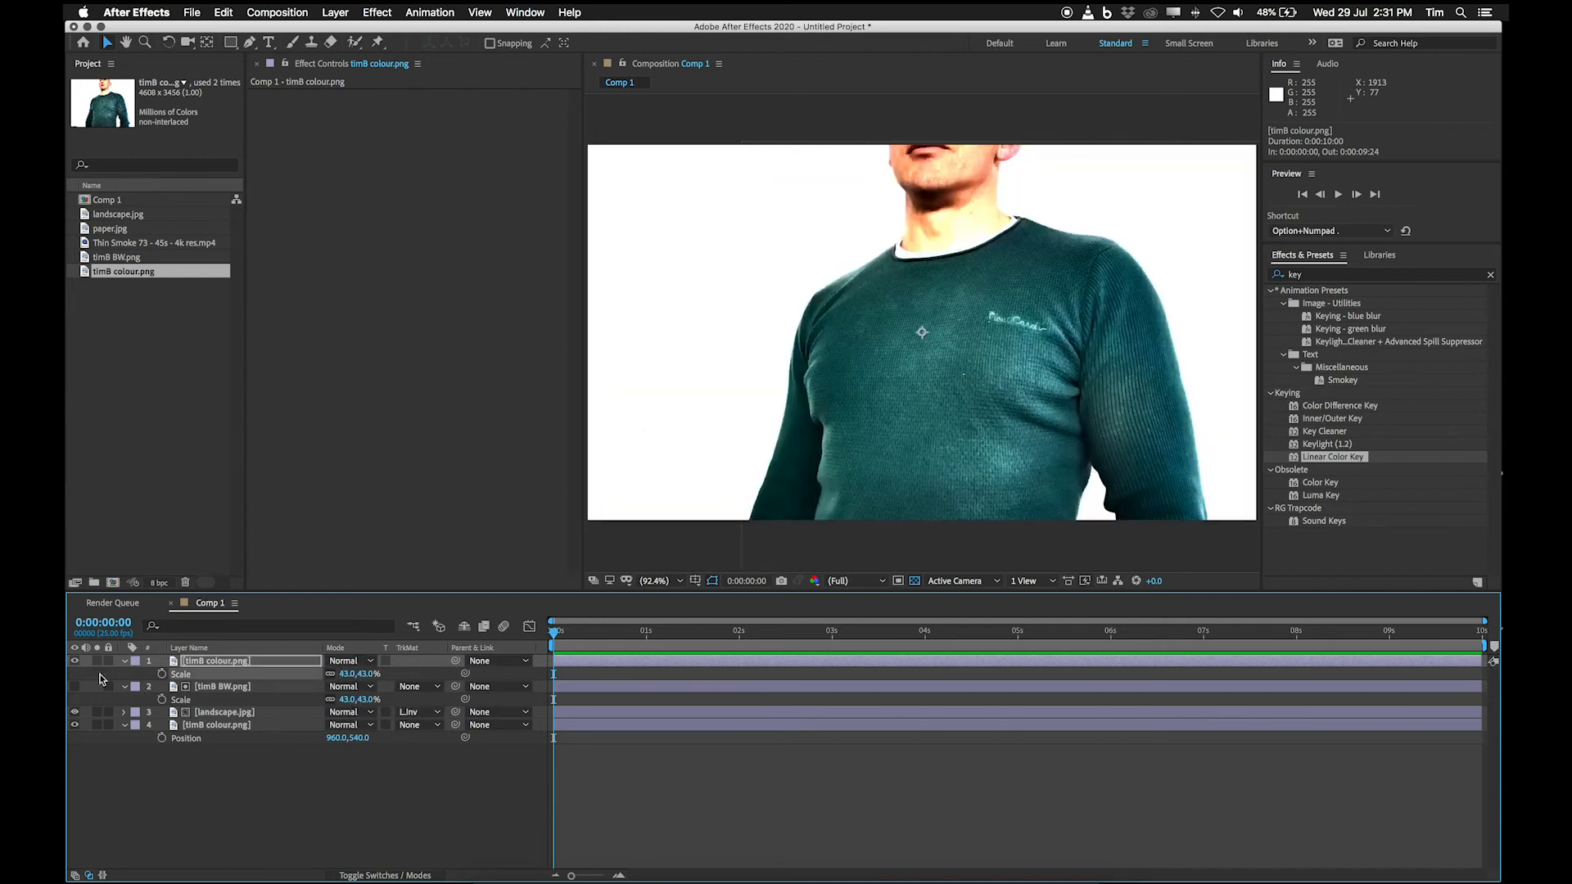
Hide and reshow the top timB colour.png layer to compare it with the layers beneath.
click(74, 661)
click(75, 661)
drag(76, 724, 75, 711)
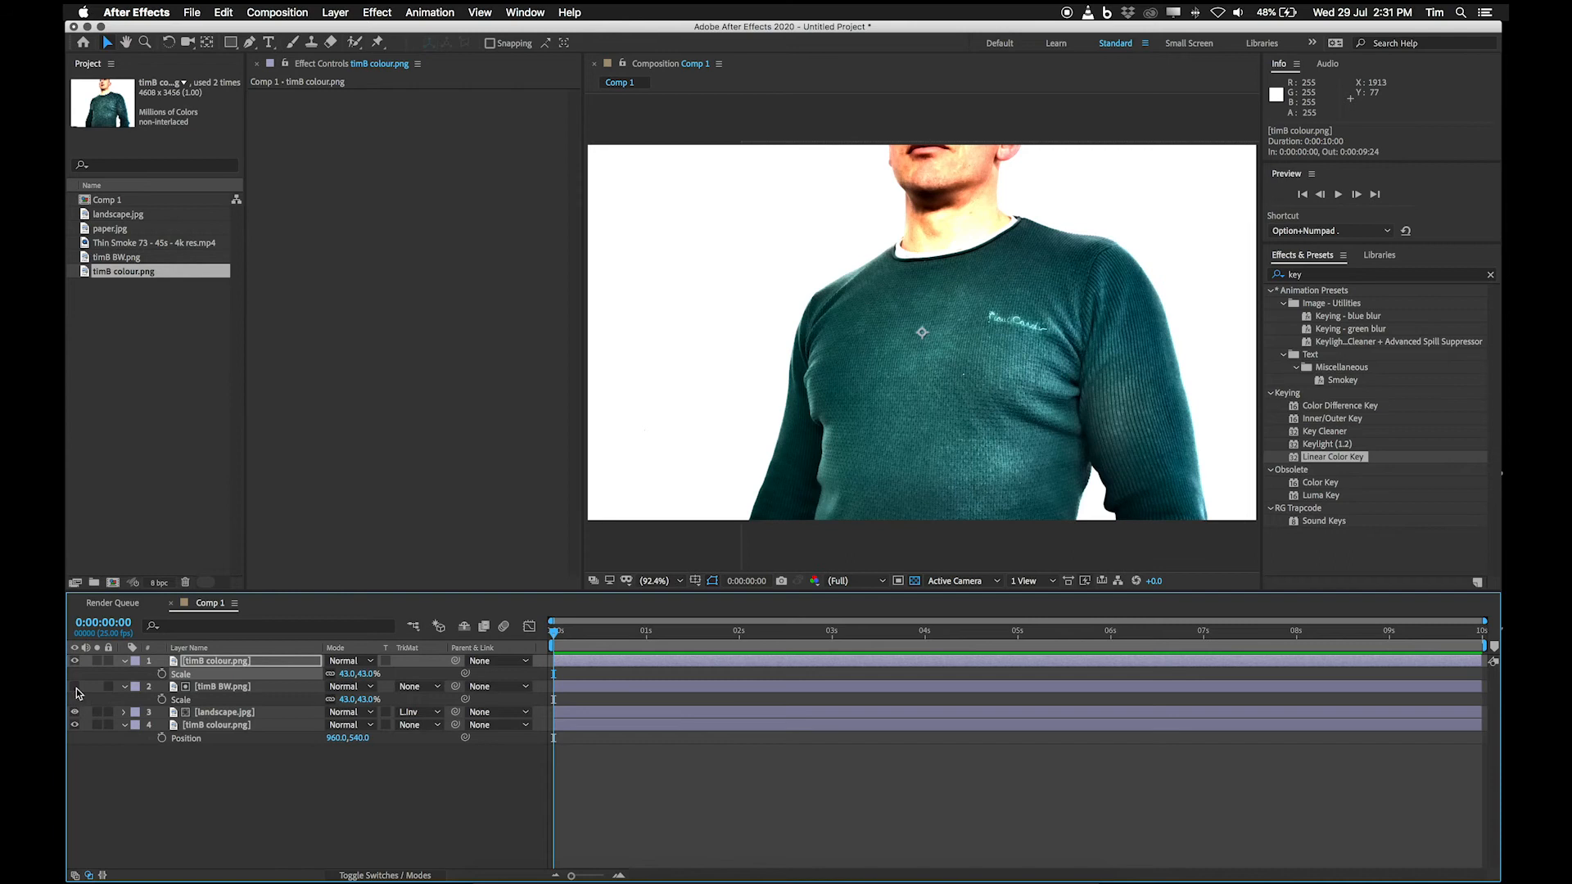
Draw a rectangular mask on the top timB colour.png layer from neck to lower torso, about -1436, 891 to 6216, 2610.
click(241, 663)
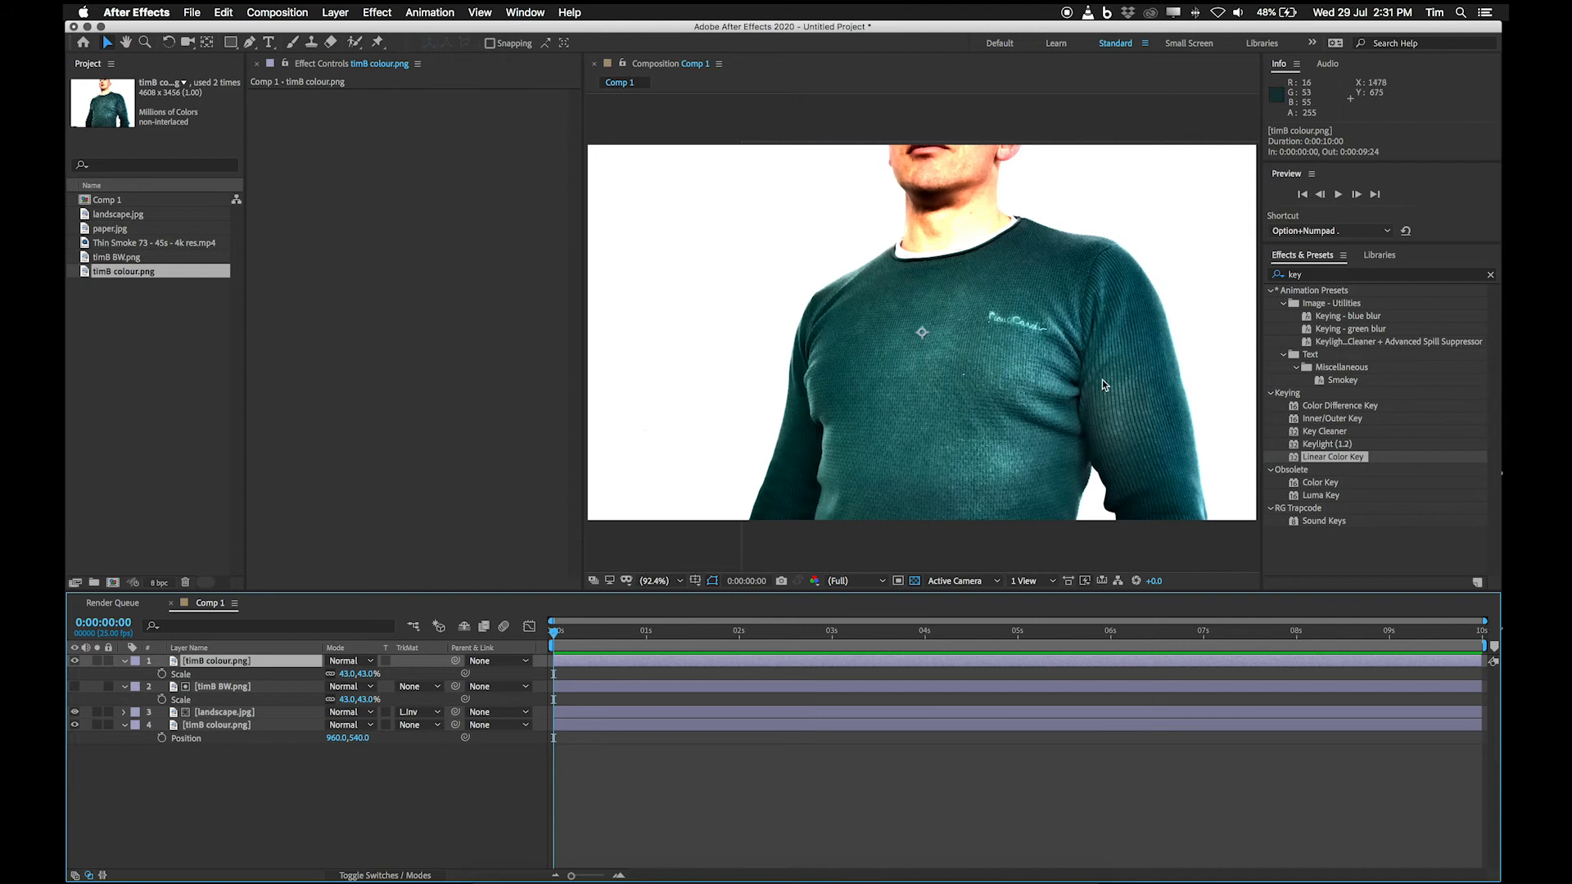
scroll(1102, 384, down, 1)
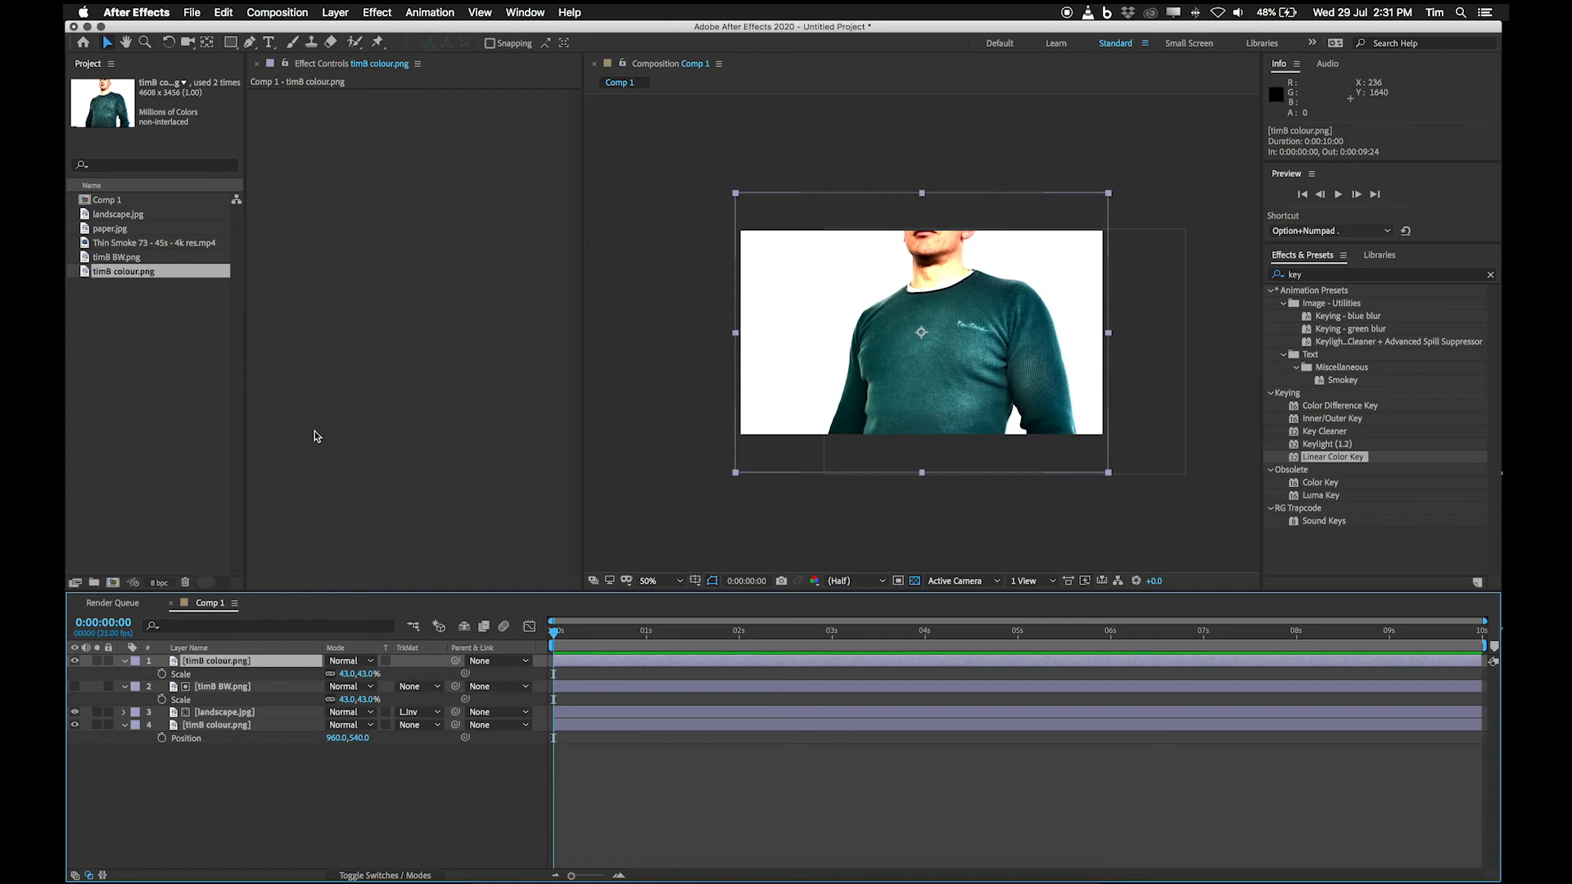
click(230, 43)
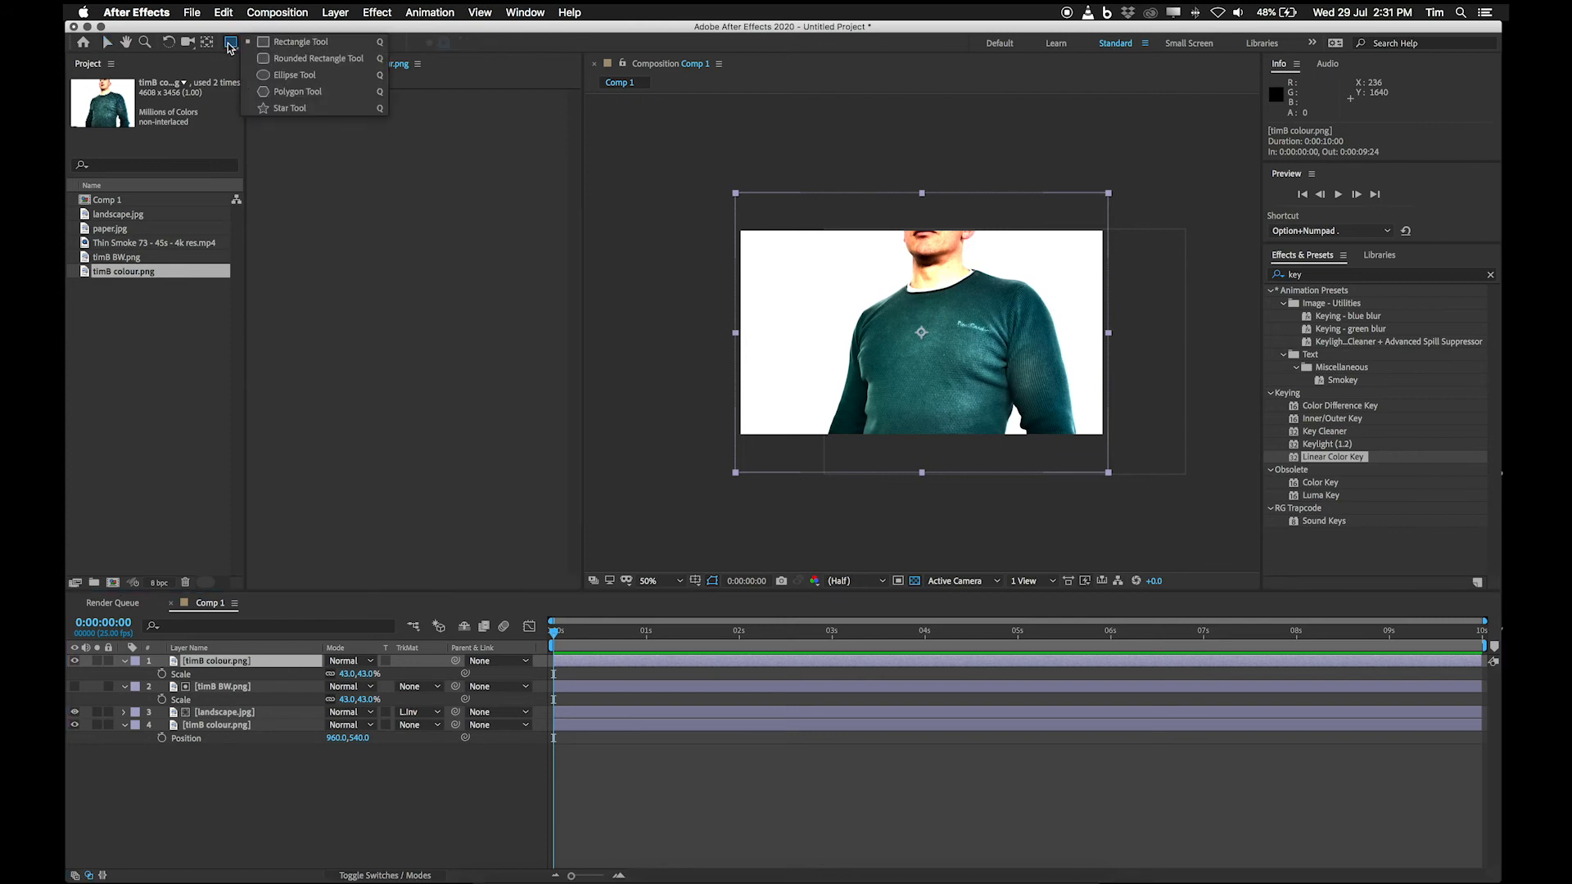
click(273, 47)
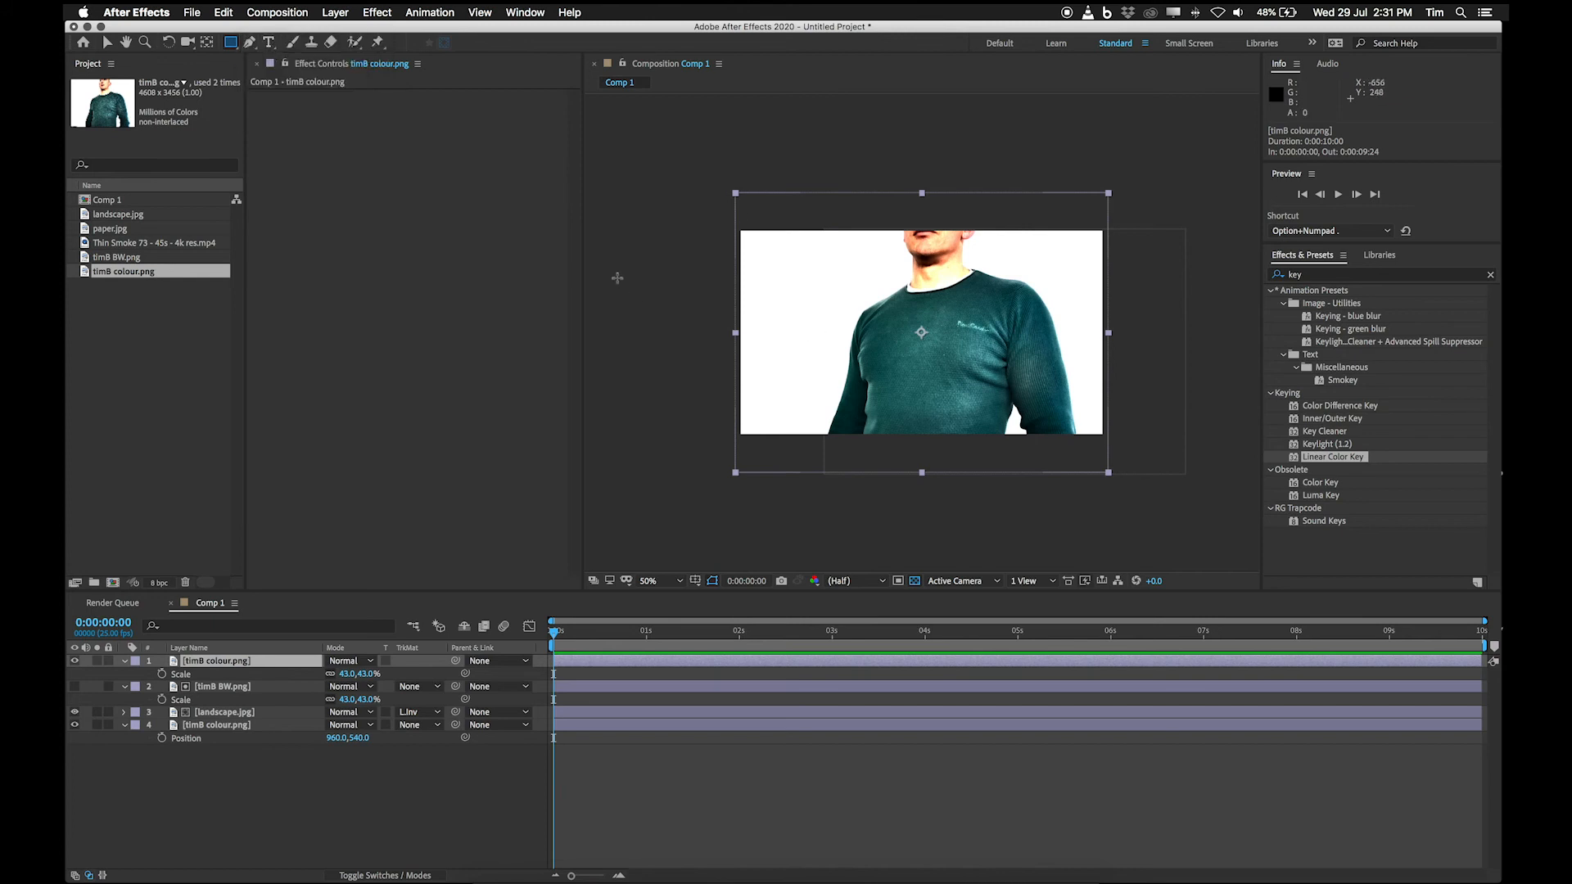
mouse_move(619, 265)
mouse_down()
mouse_move(720, 341)
mouse_move(1239, 404)
mouse_up()
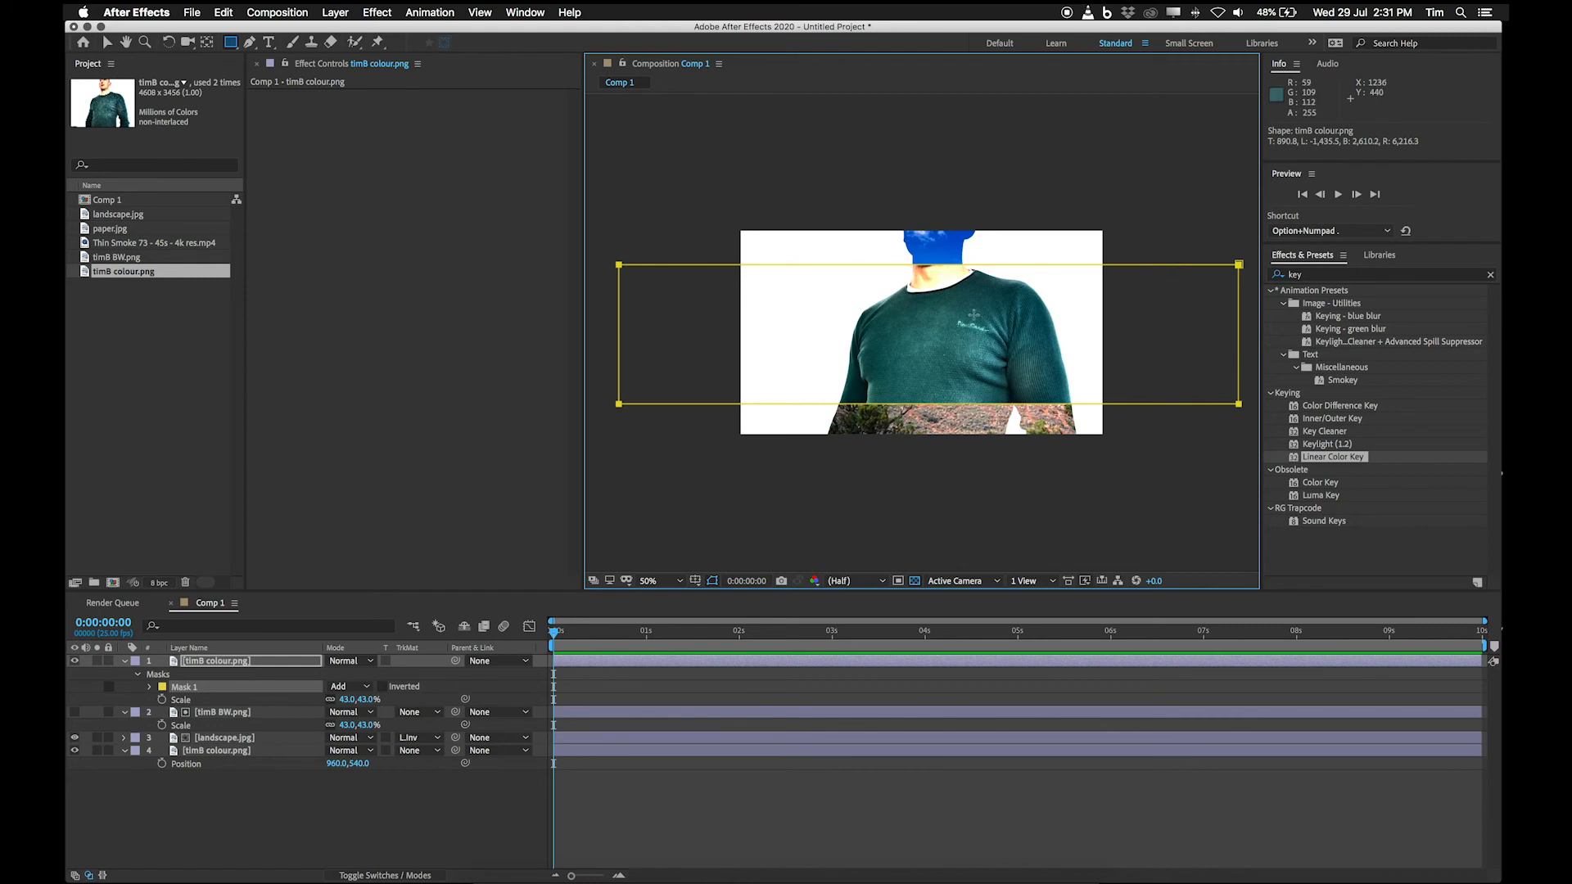
key(slash)
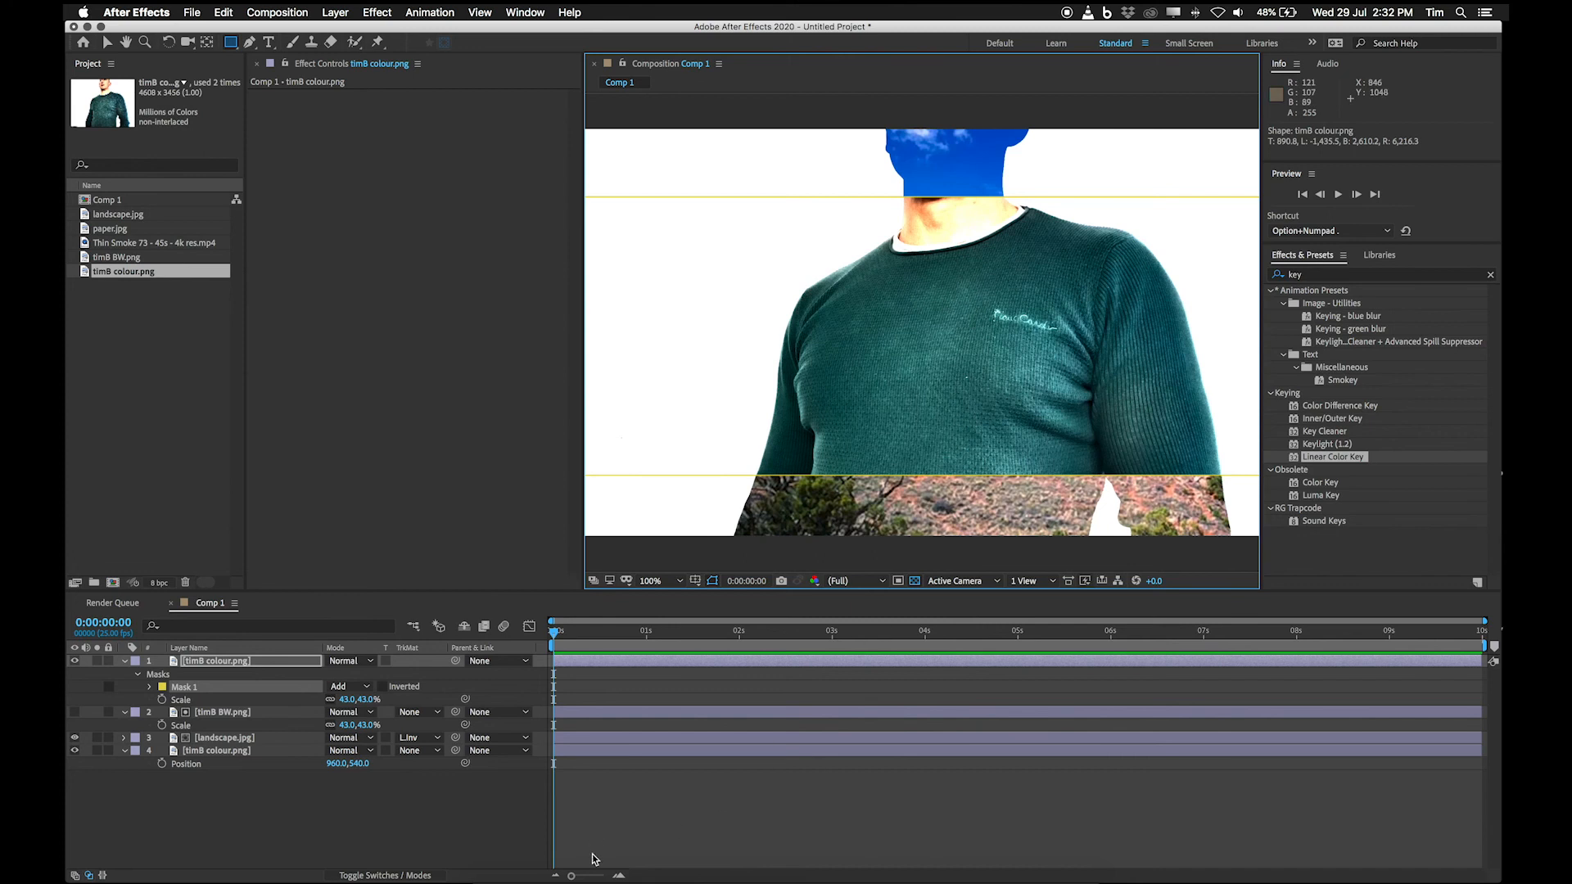
Compare the mask with the title sequence in VLC and invert Mask 1 on the top timB colour.png layer.
click(965, 874)
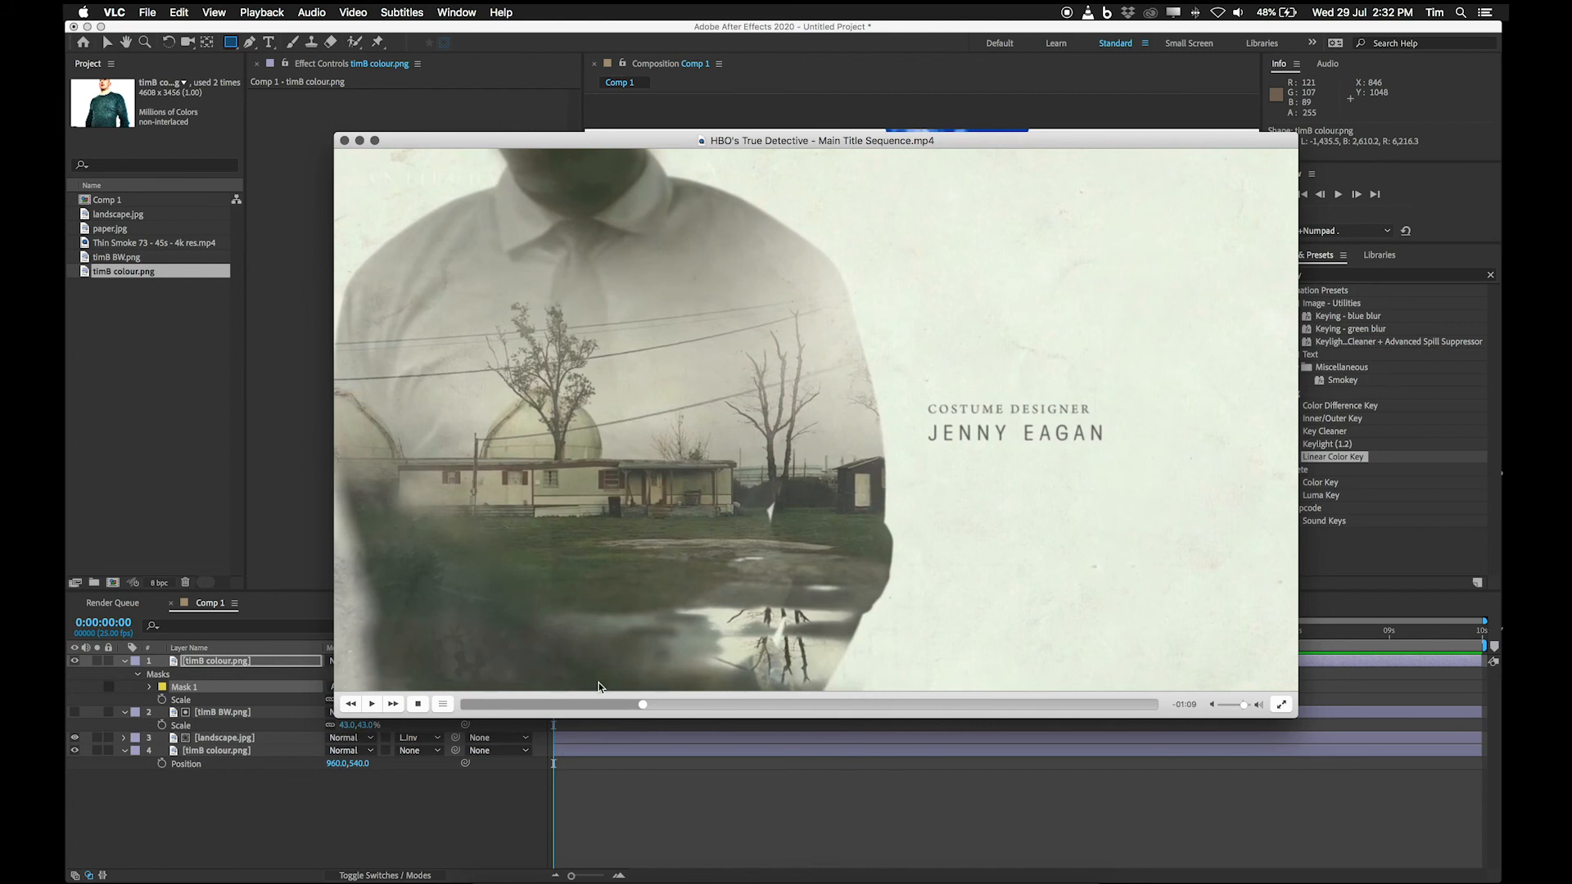
click(423, 813)
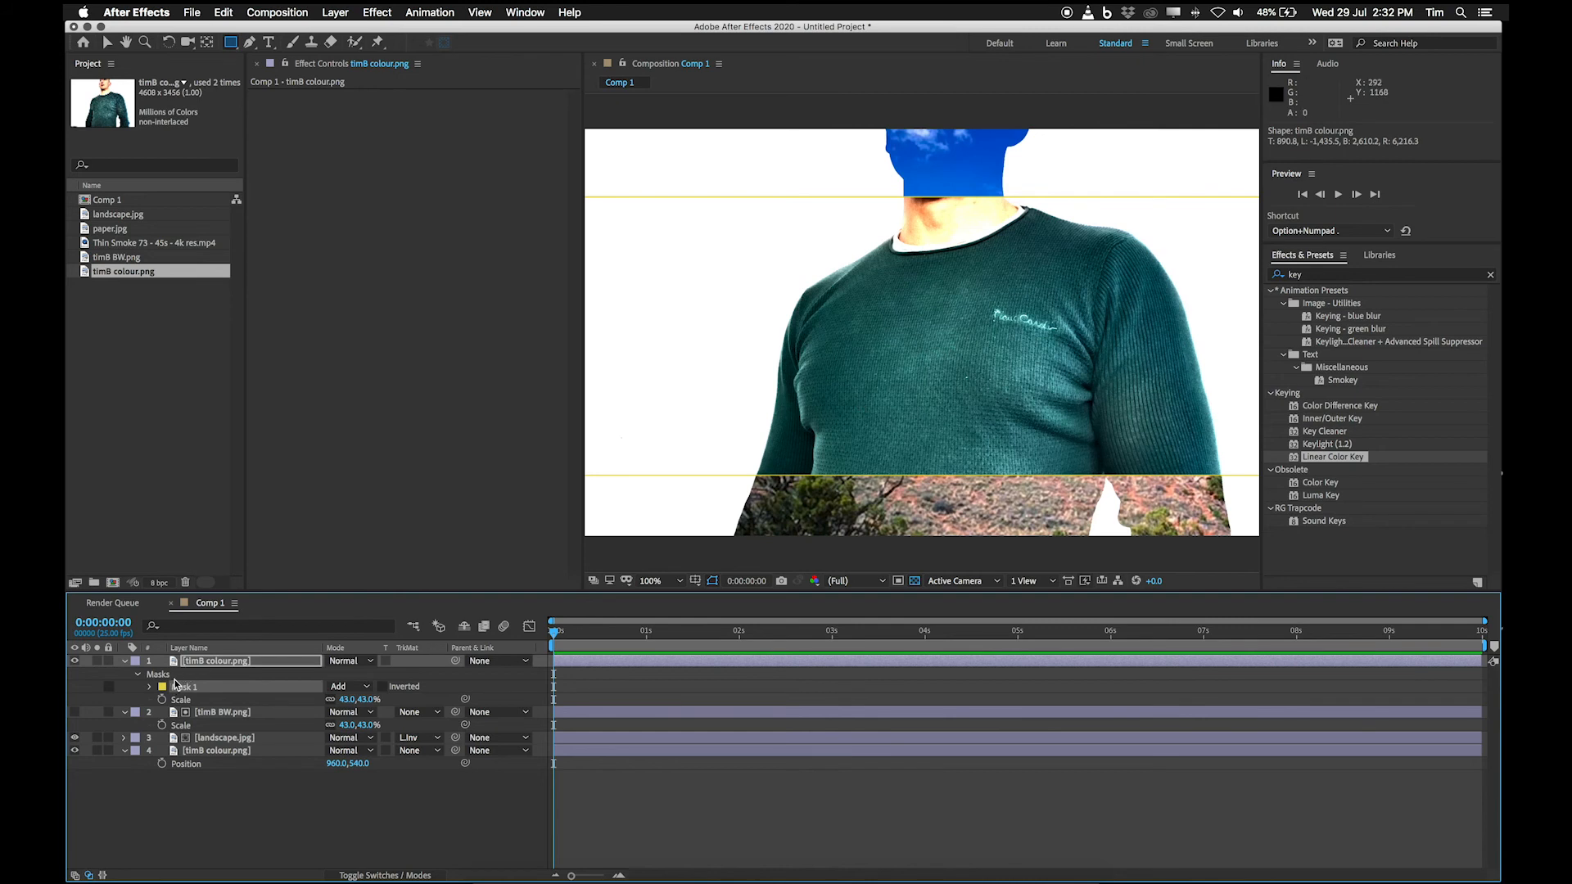
click(383, 687)
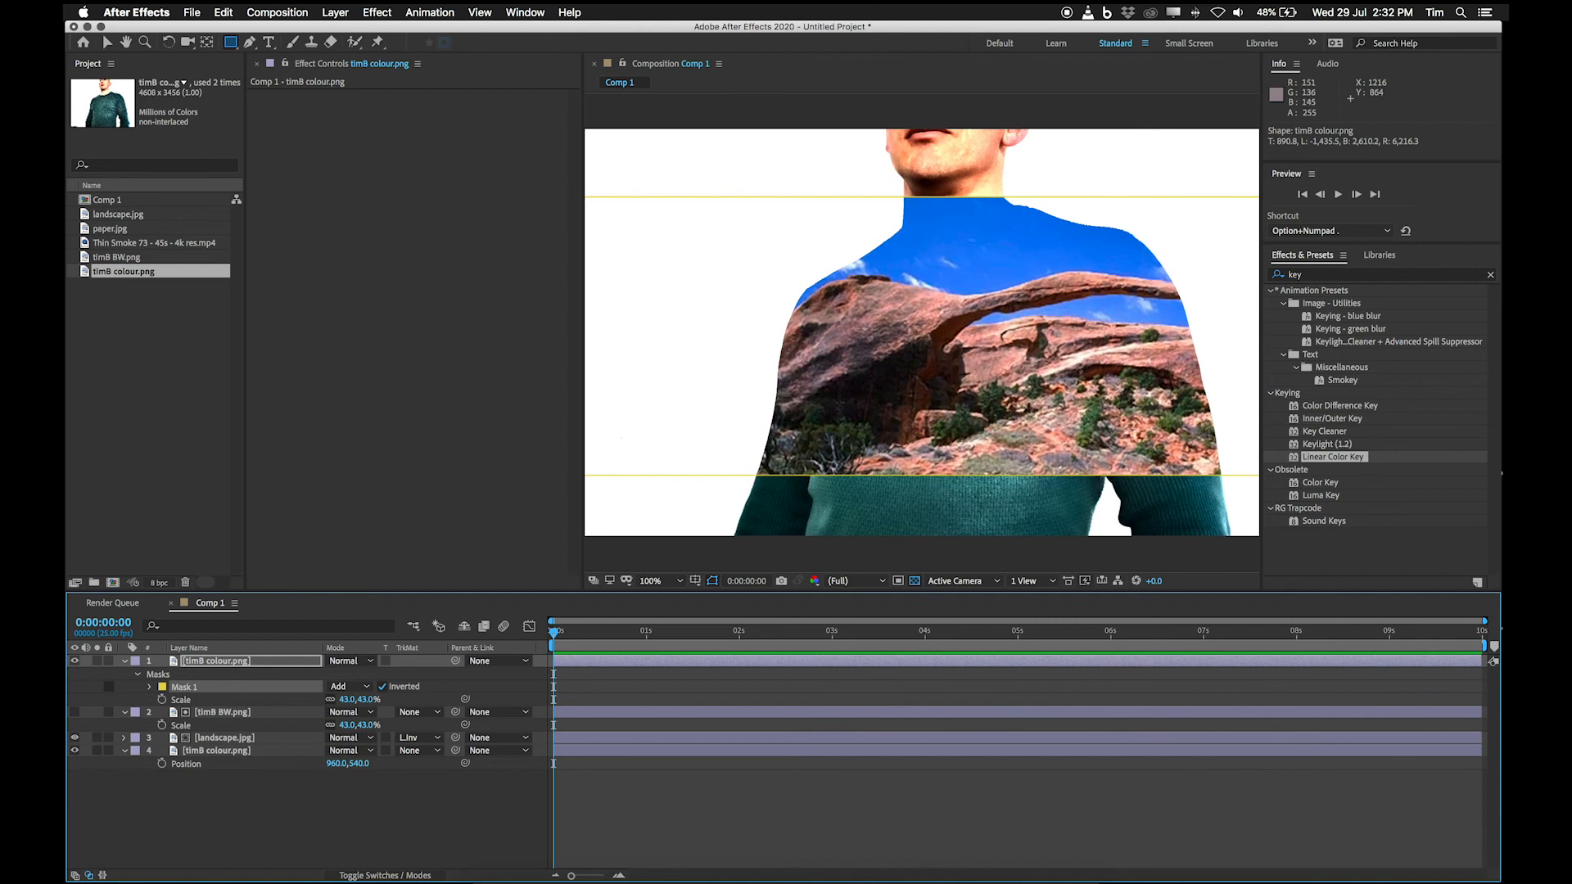
Set Mask 1's feather on the top timB colour.png layer to 436 pixels and compare the blend with the title sequence in VLC.
click(149, 688)
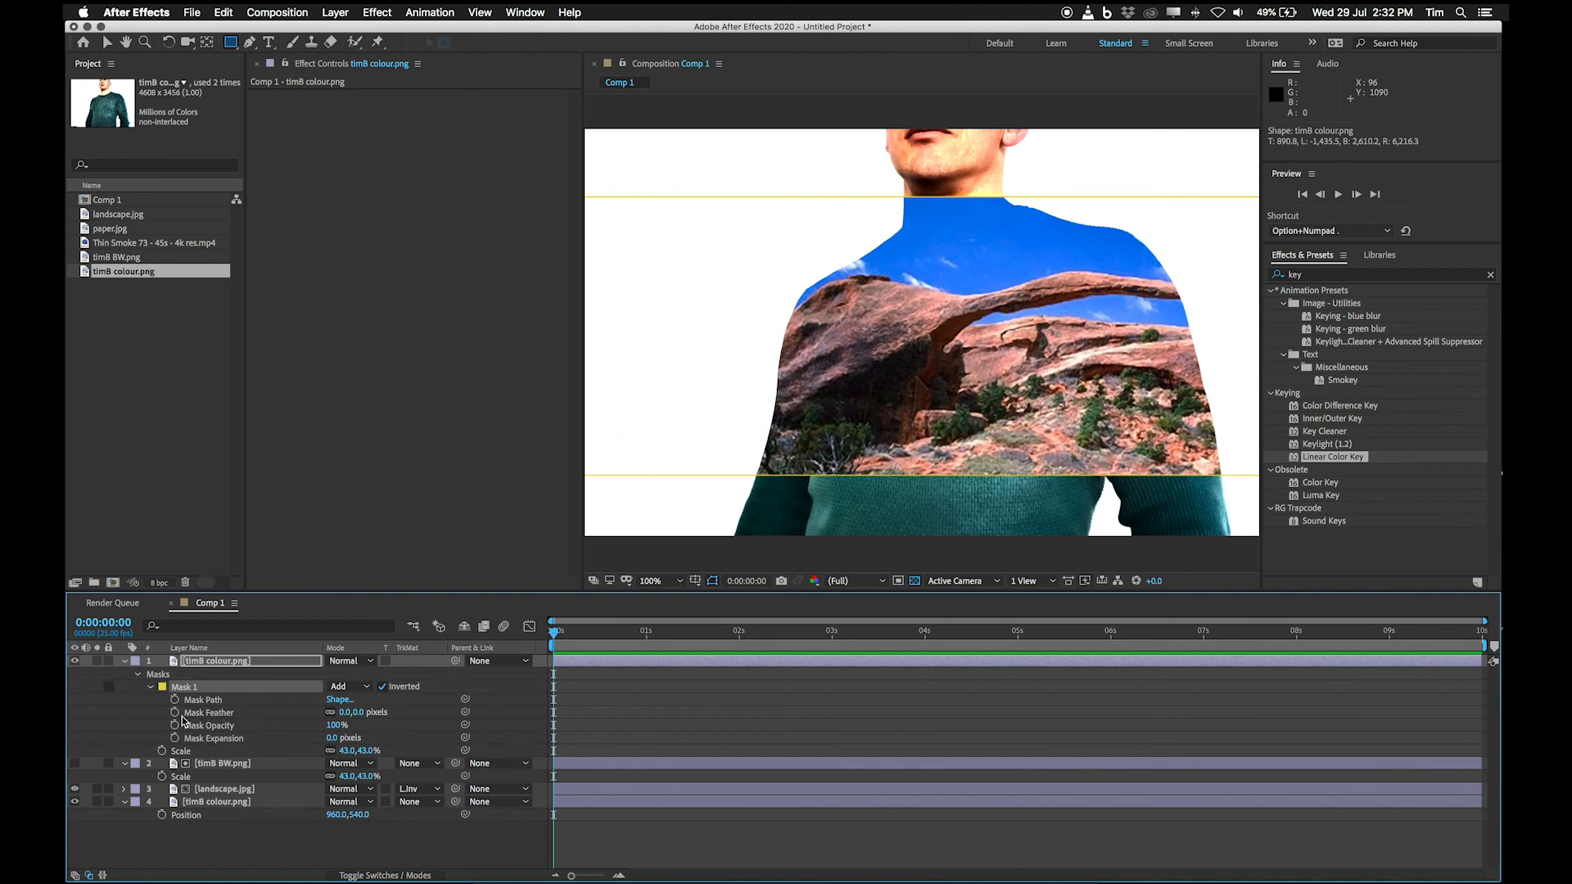
drag(354, 713, 614, 688)
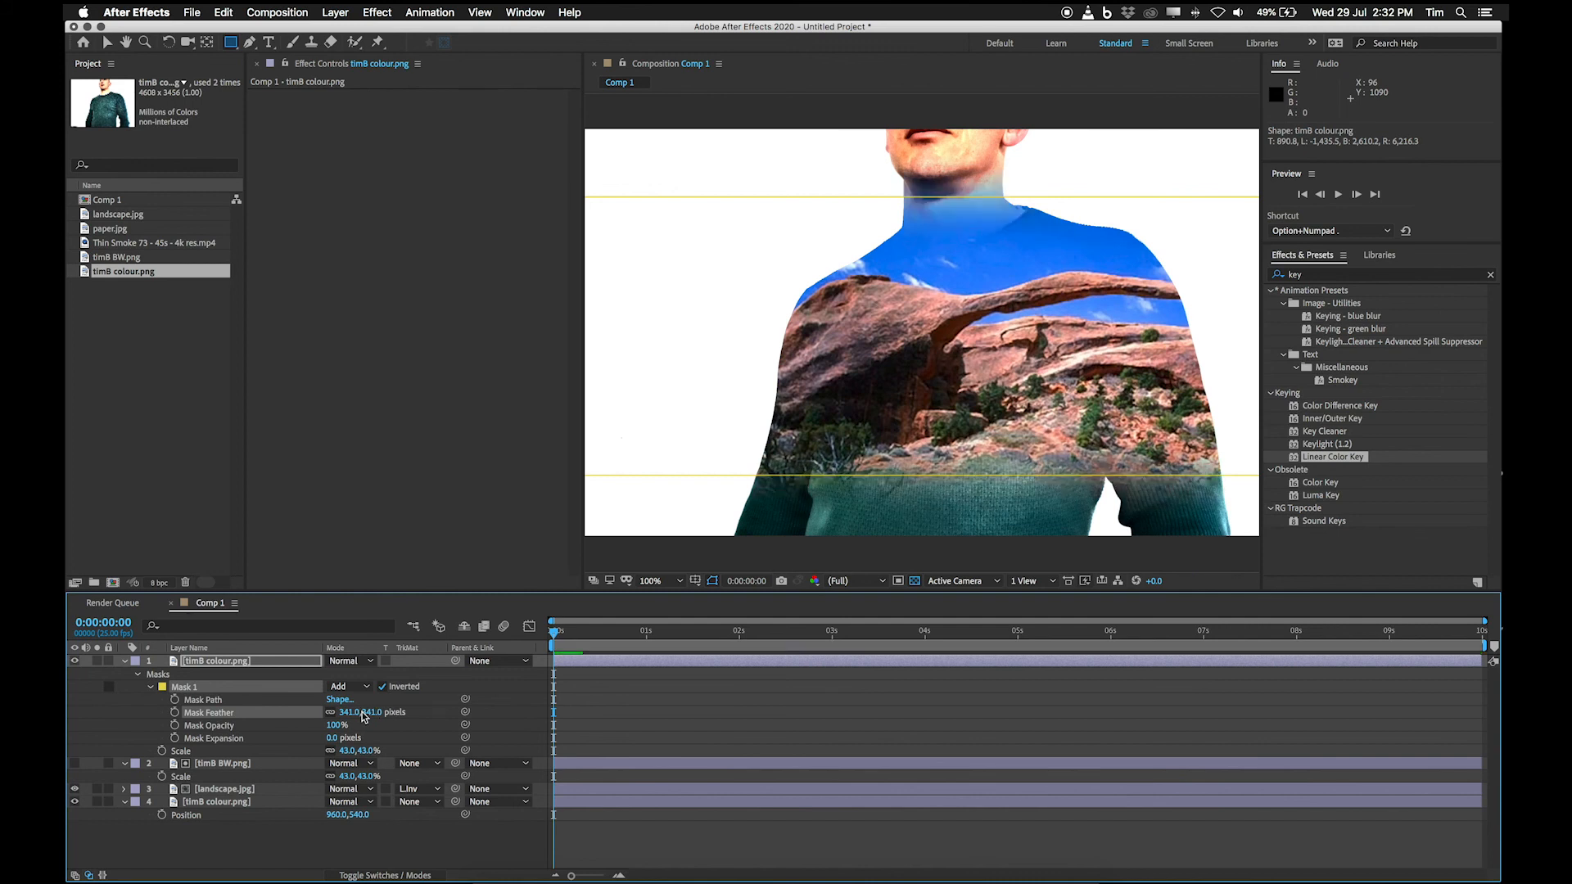
drag(370, 712, 381, 713)
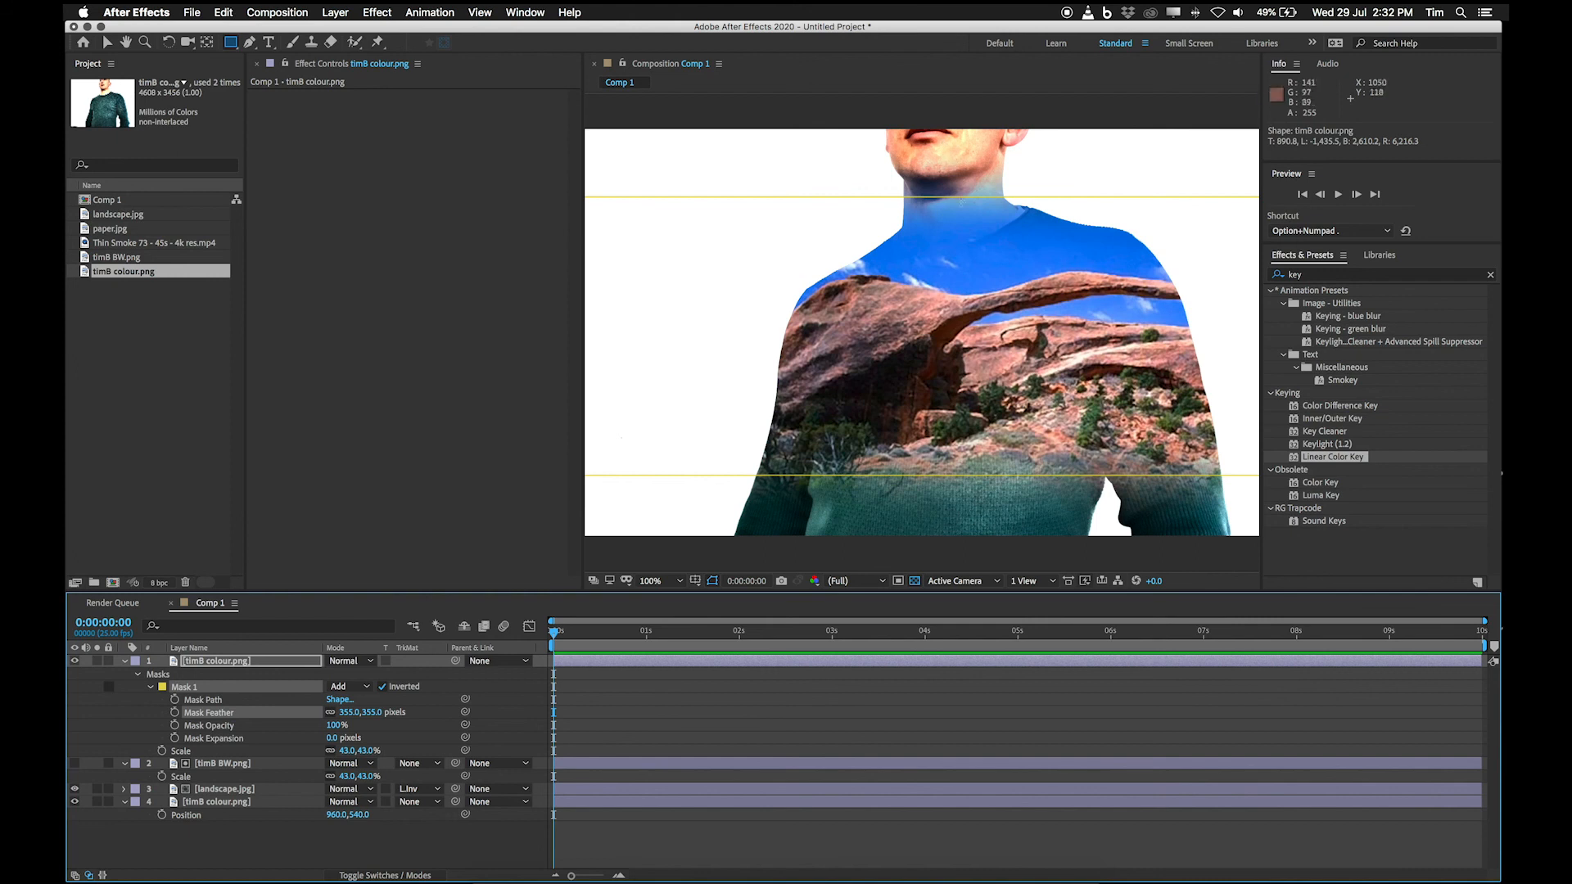
drag(367, 712, 426, 711)
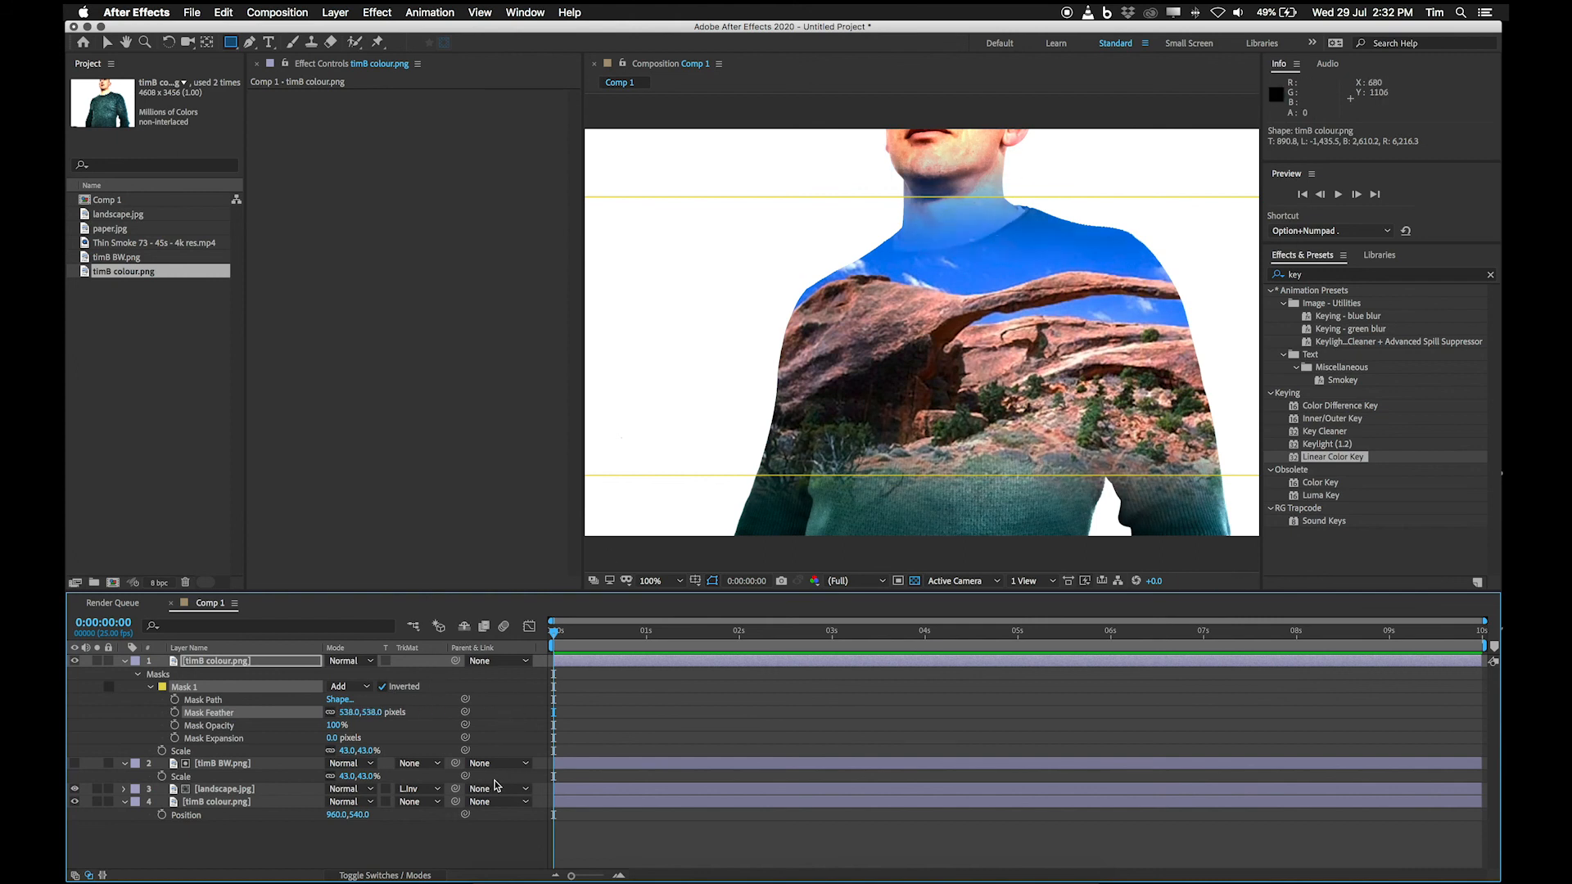
drag(364, 712, 180, 716)
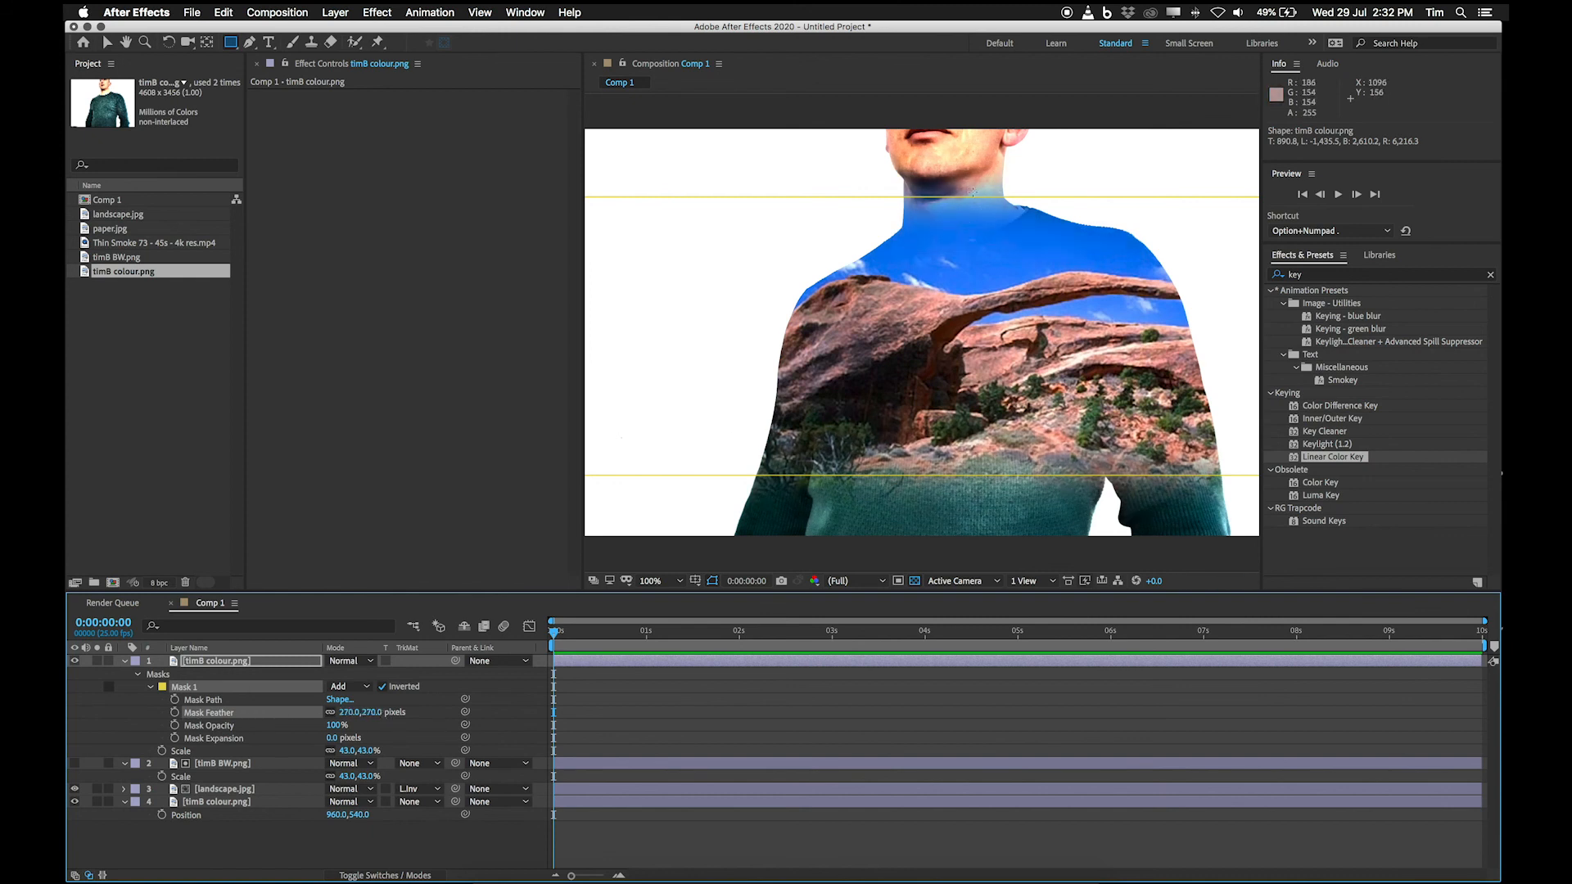
drag(438, 711, 502, 707)
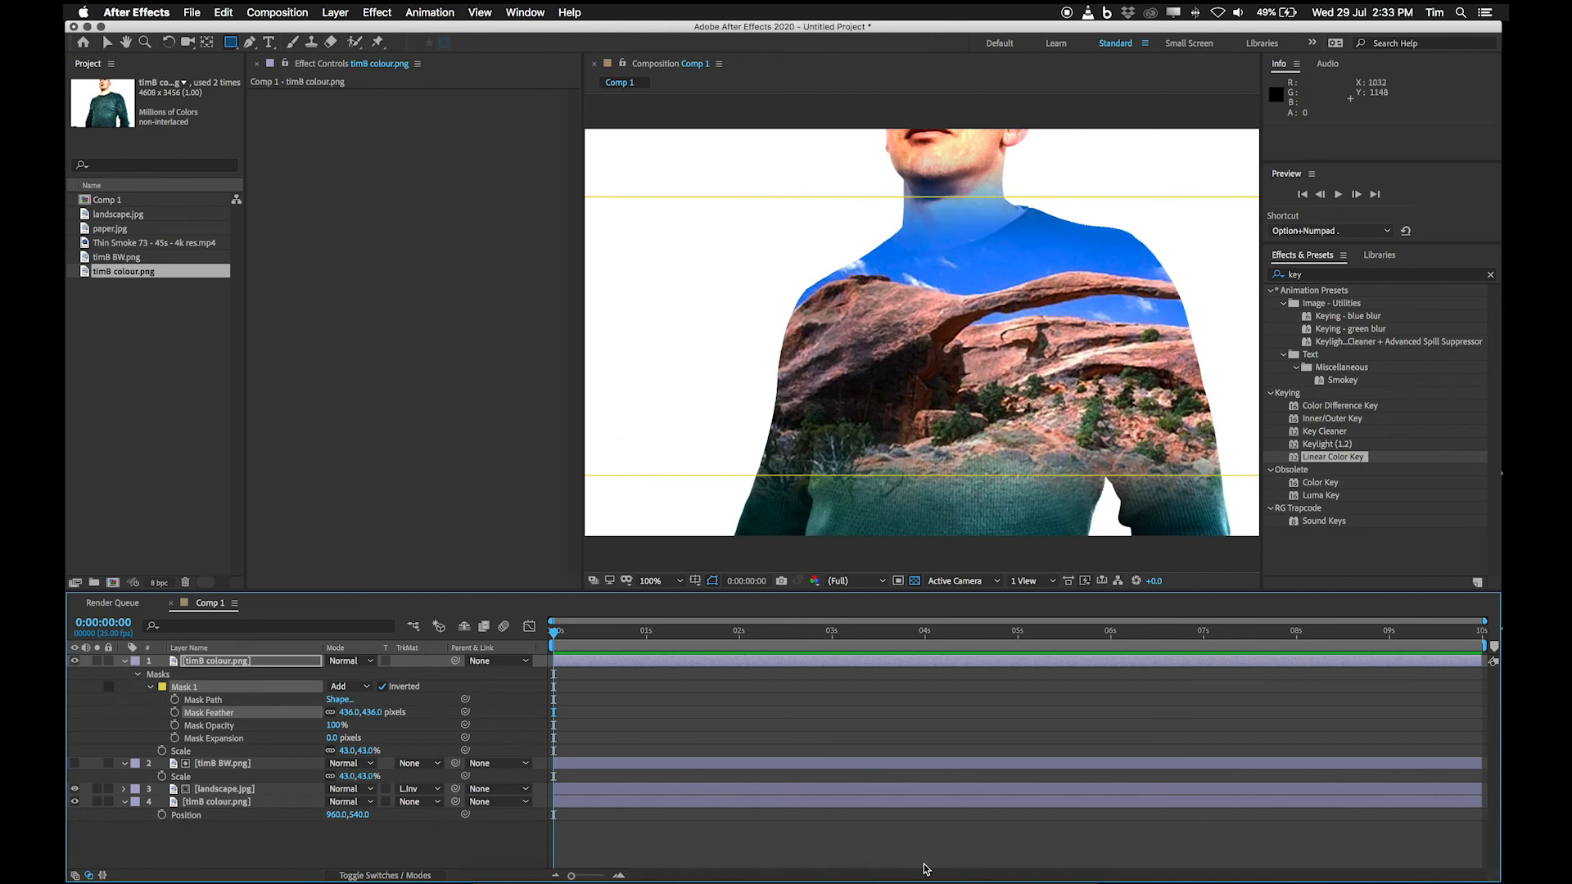
click(969, 878)
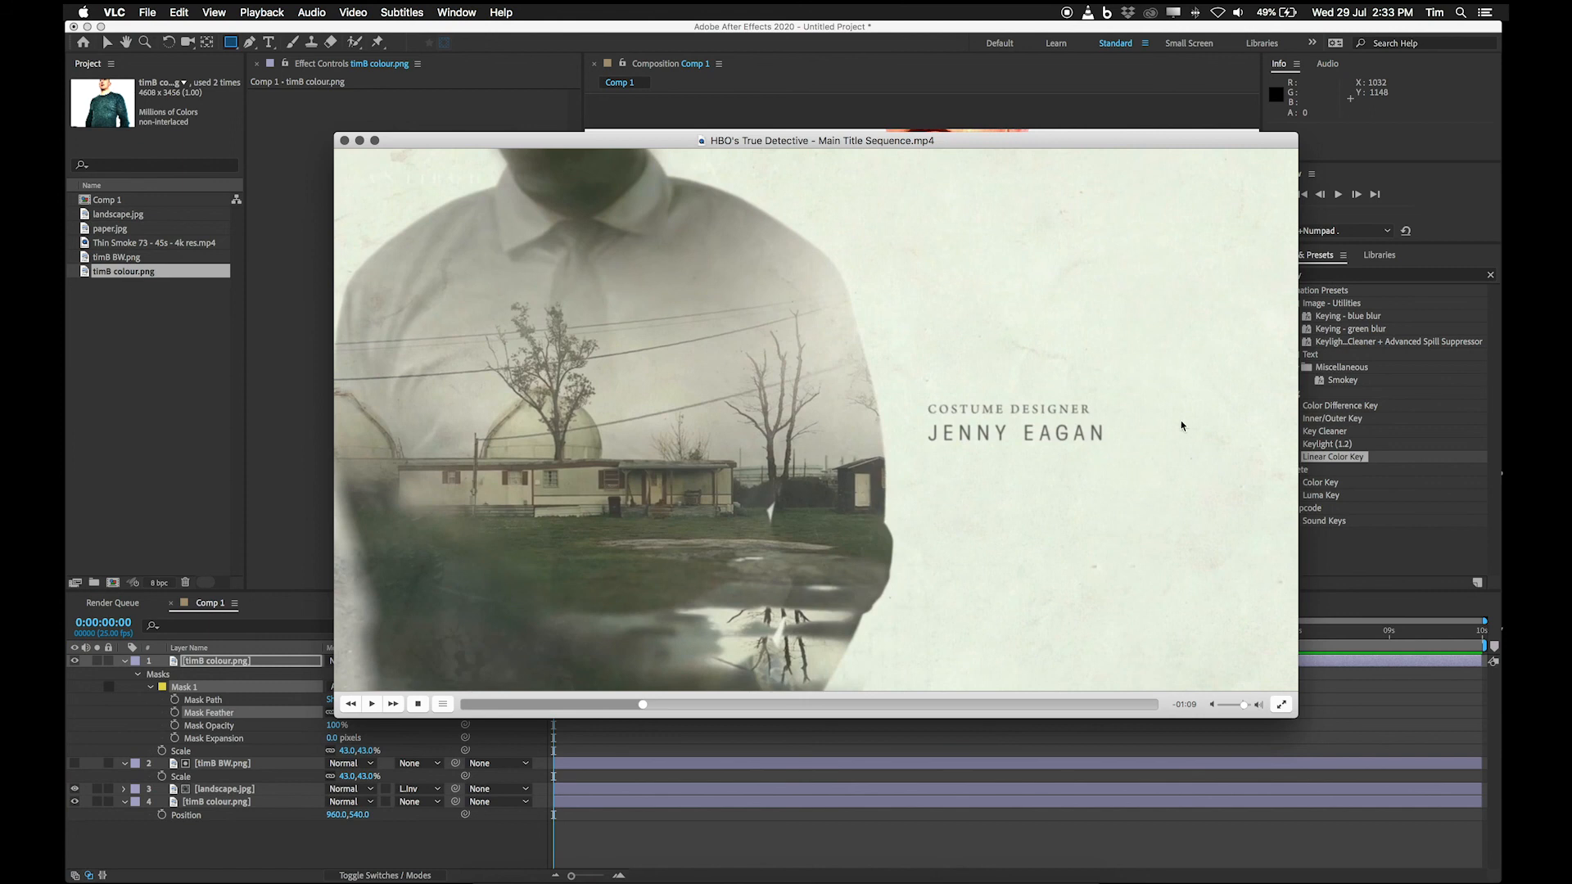